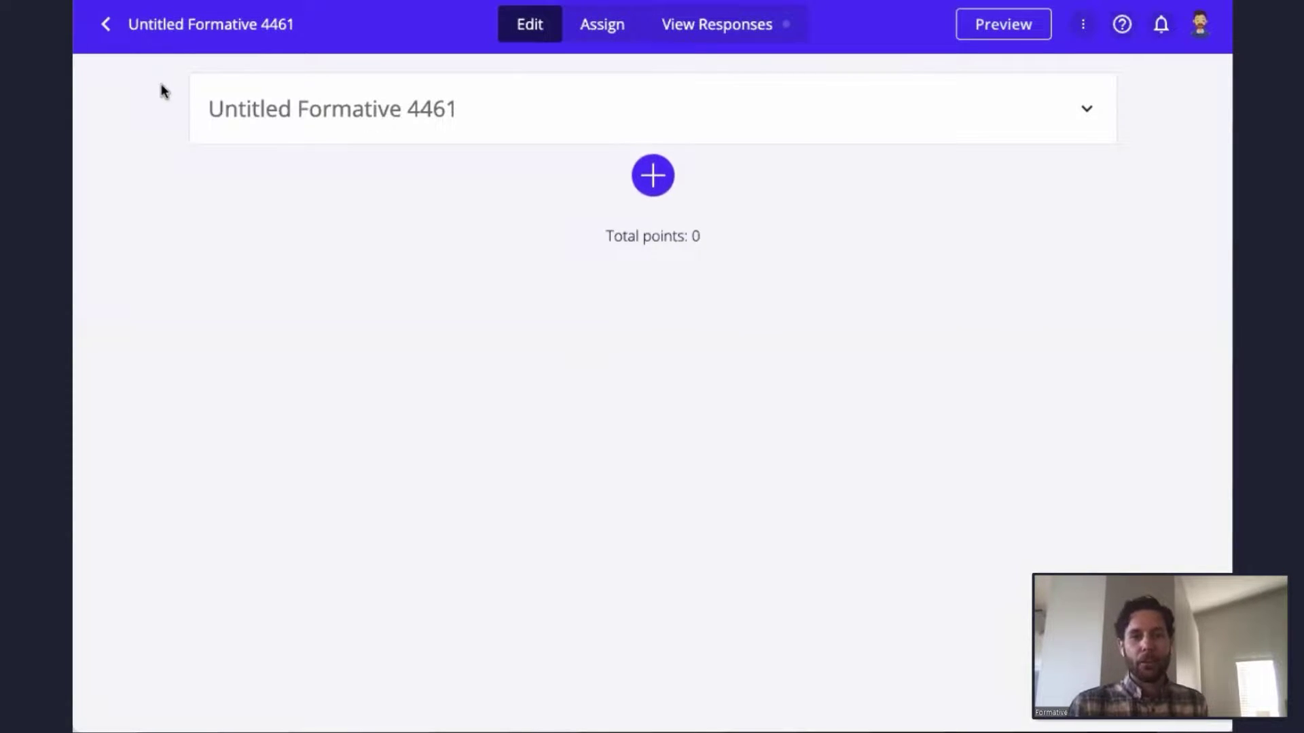
- Title the new formative "Social Studies Webinar 3/22"
click(229, 18)
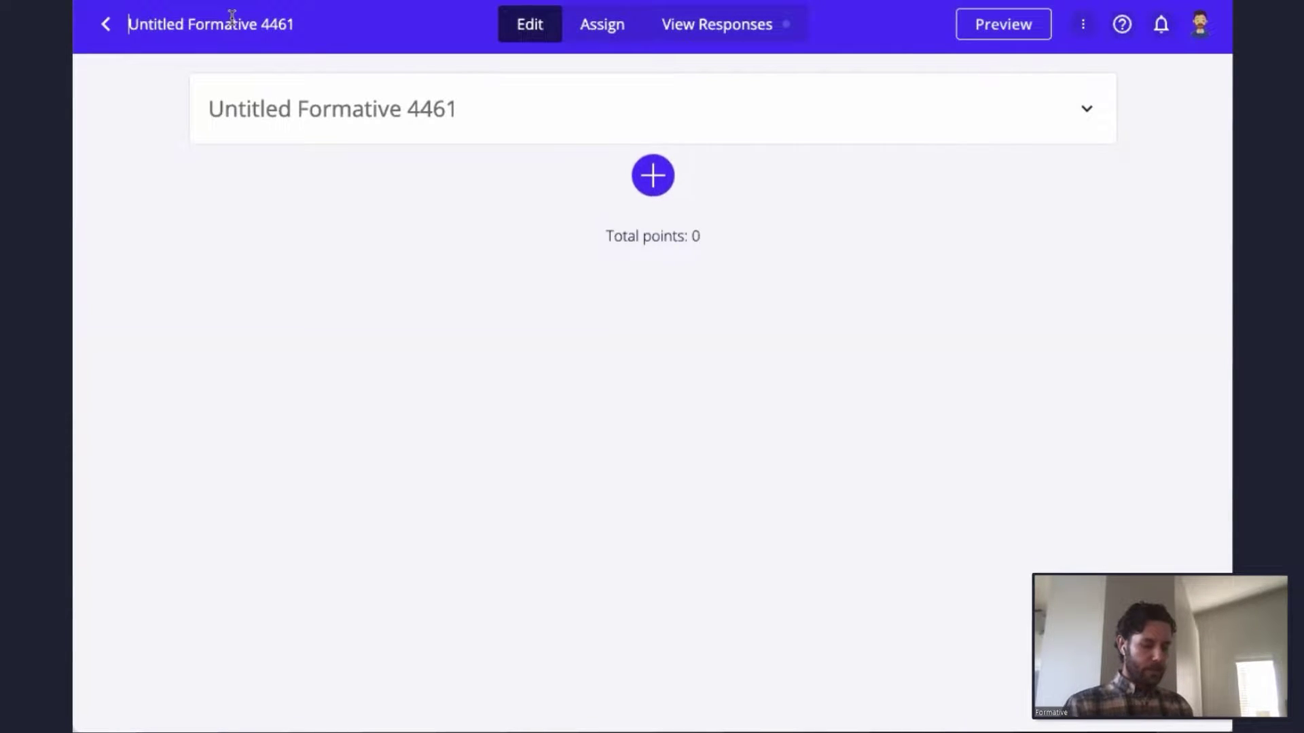
text(Social)
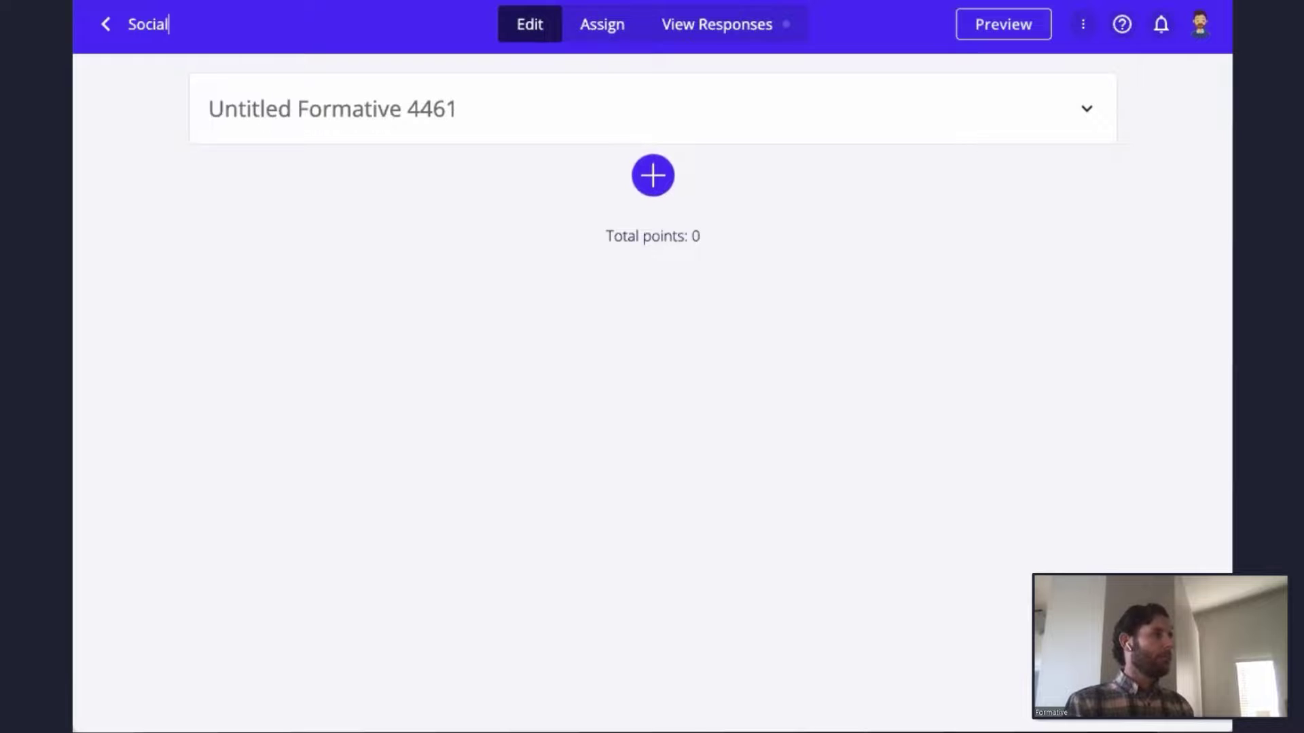
text( Studies We)
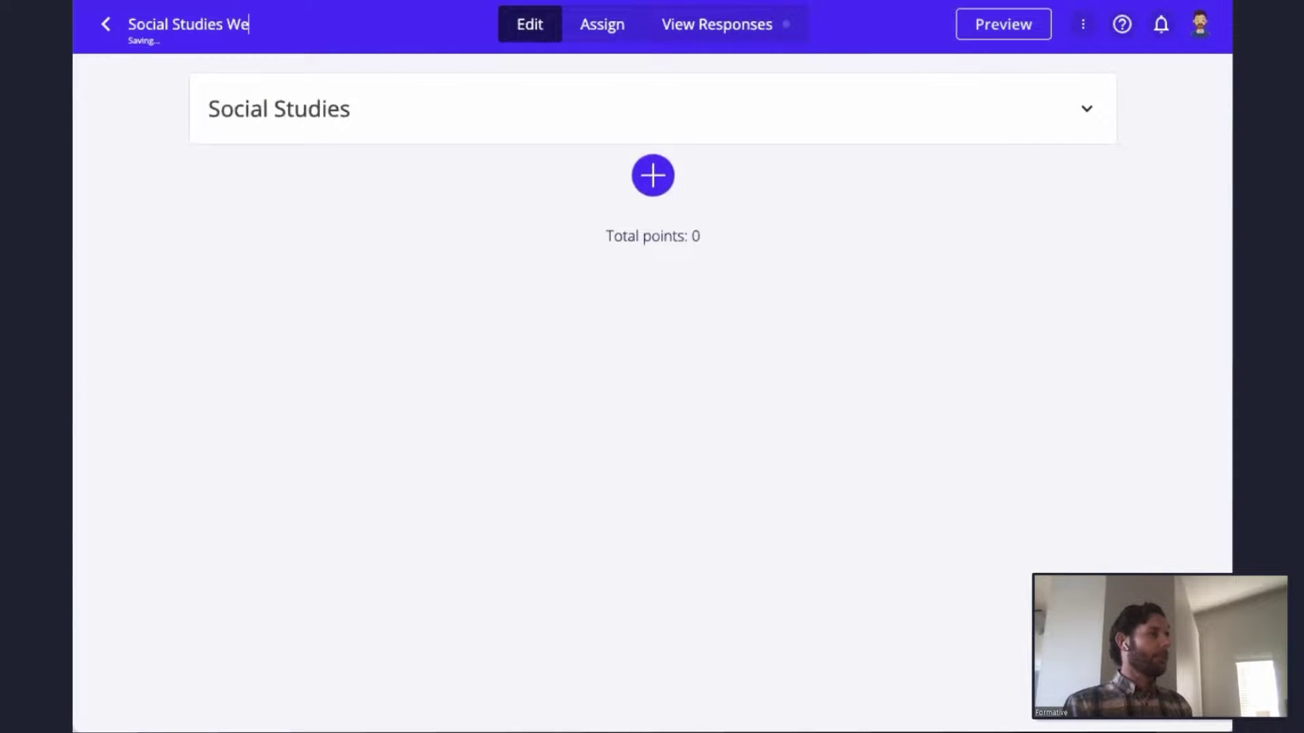
text(binar 3/22)
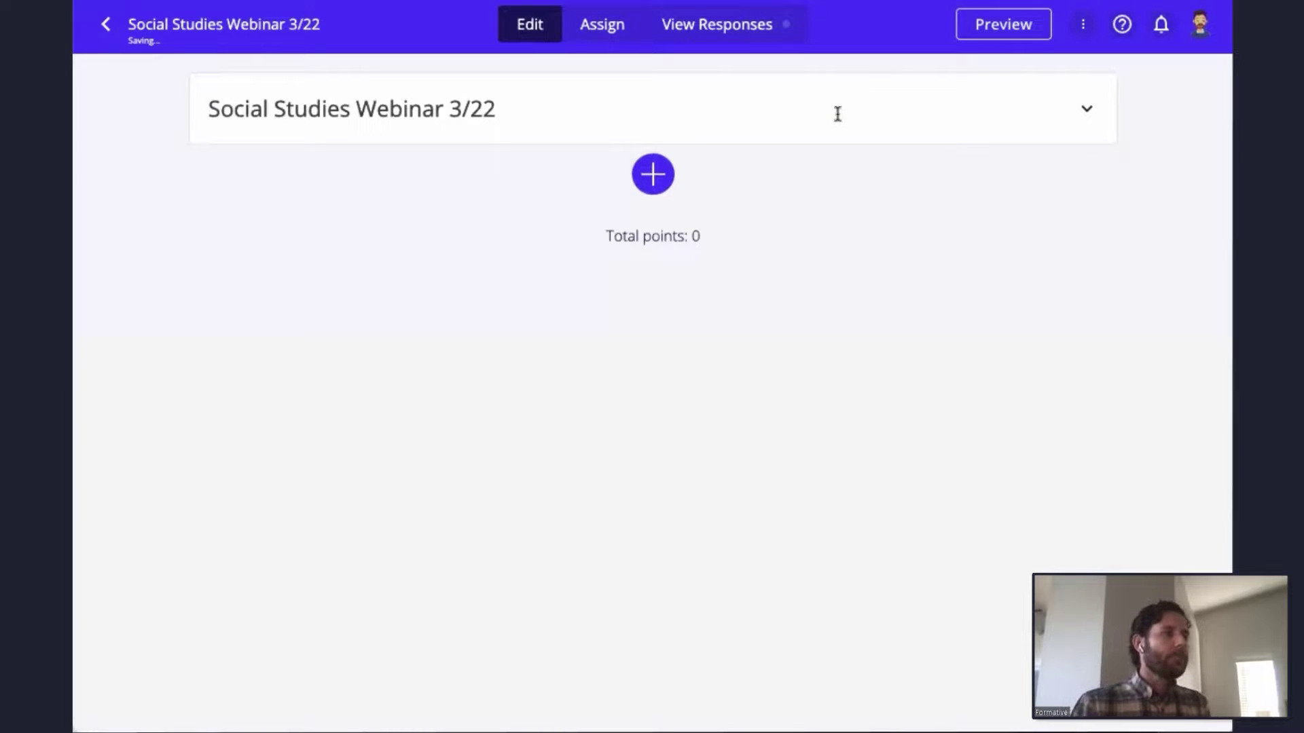
- Add a text block to the formative and paste the Cesar Chavez reading passage from ReadWorks into it
click(653, 178)
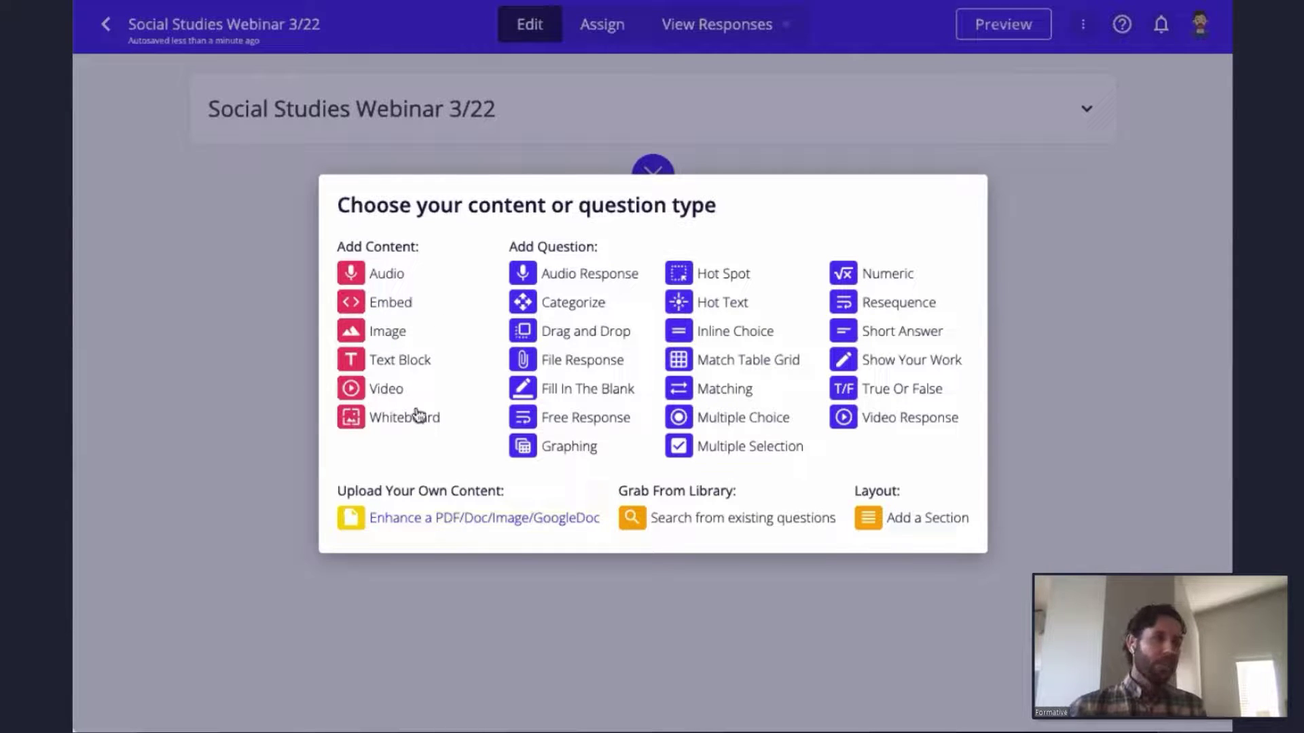
click(422, 367)
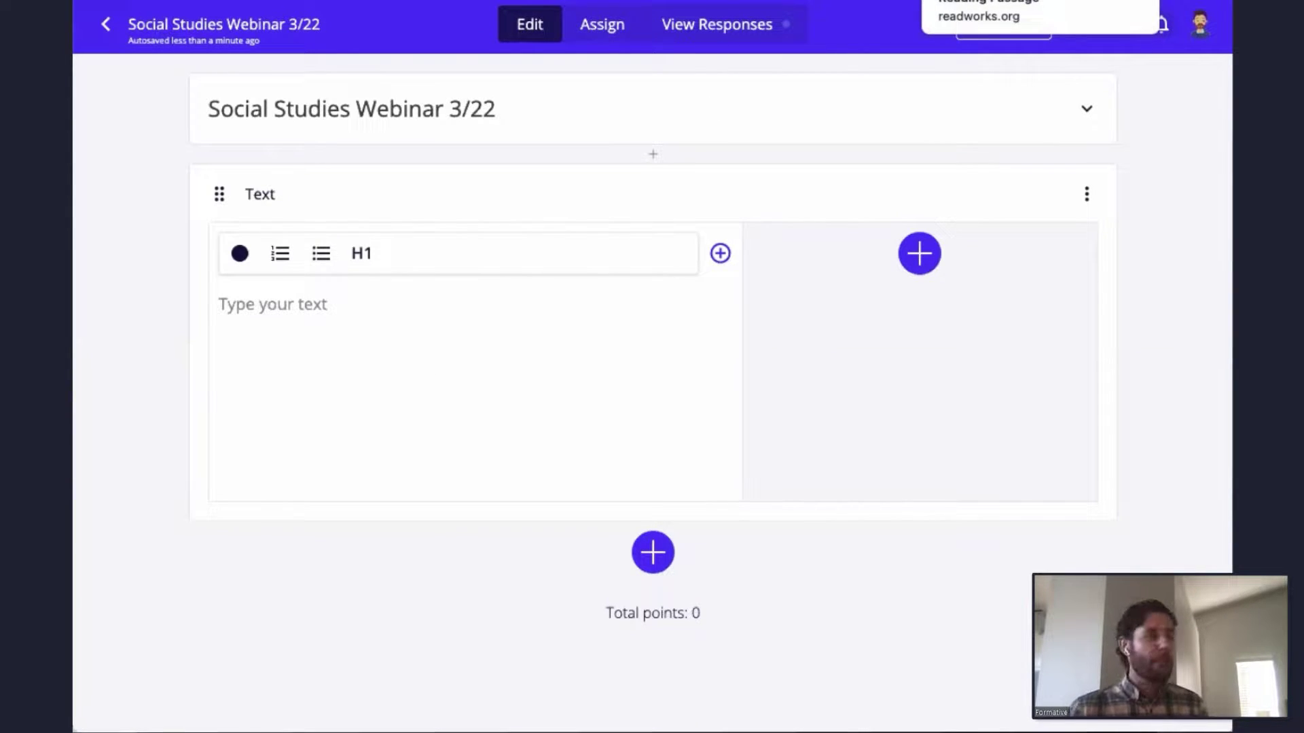
key(ctrl+Tab)
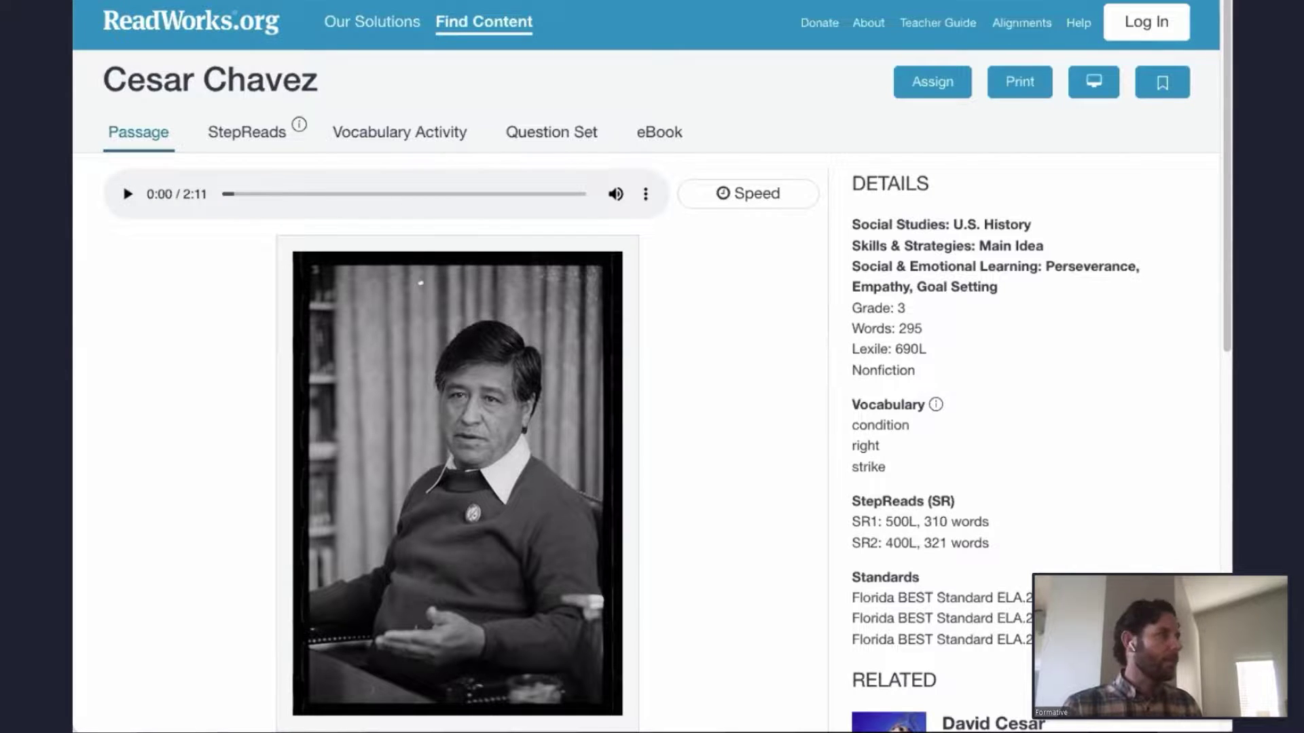
key(alt+Tab)
click(383, 330)
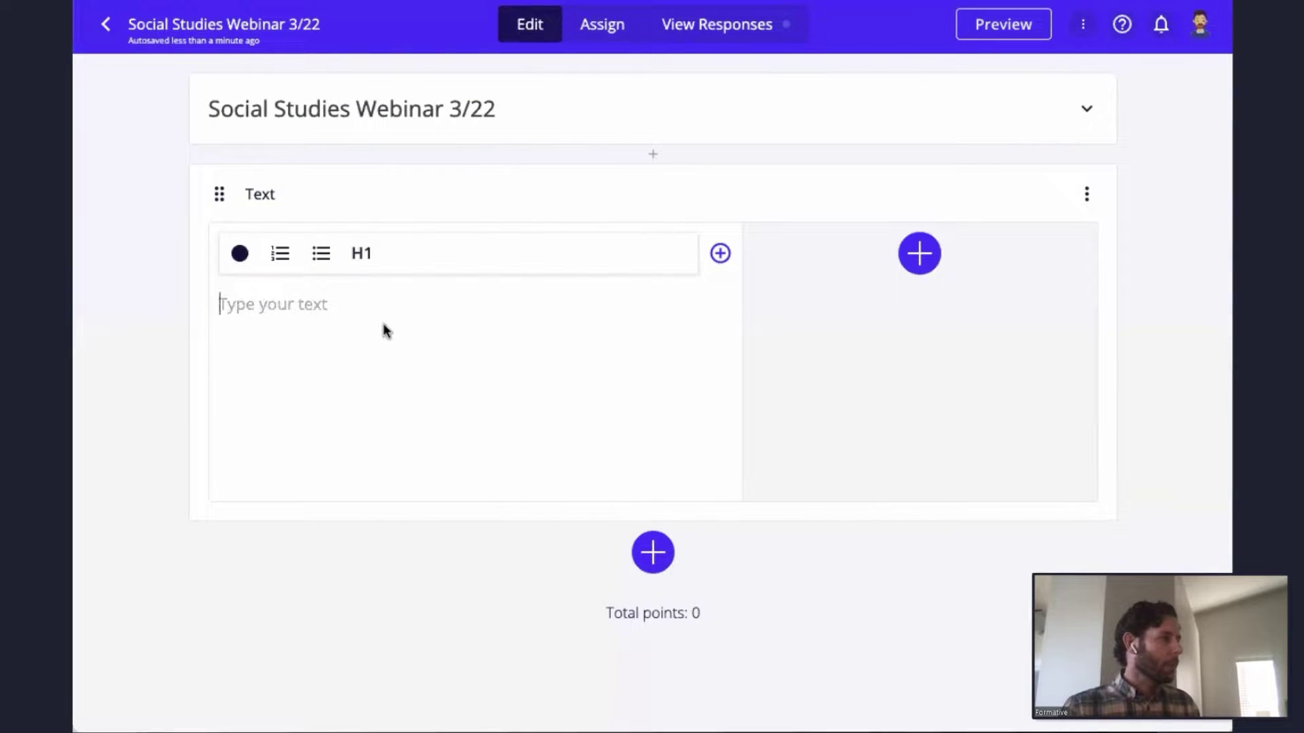
key(ctrl+v)
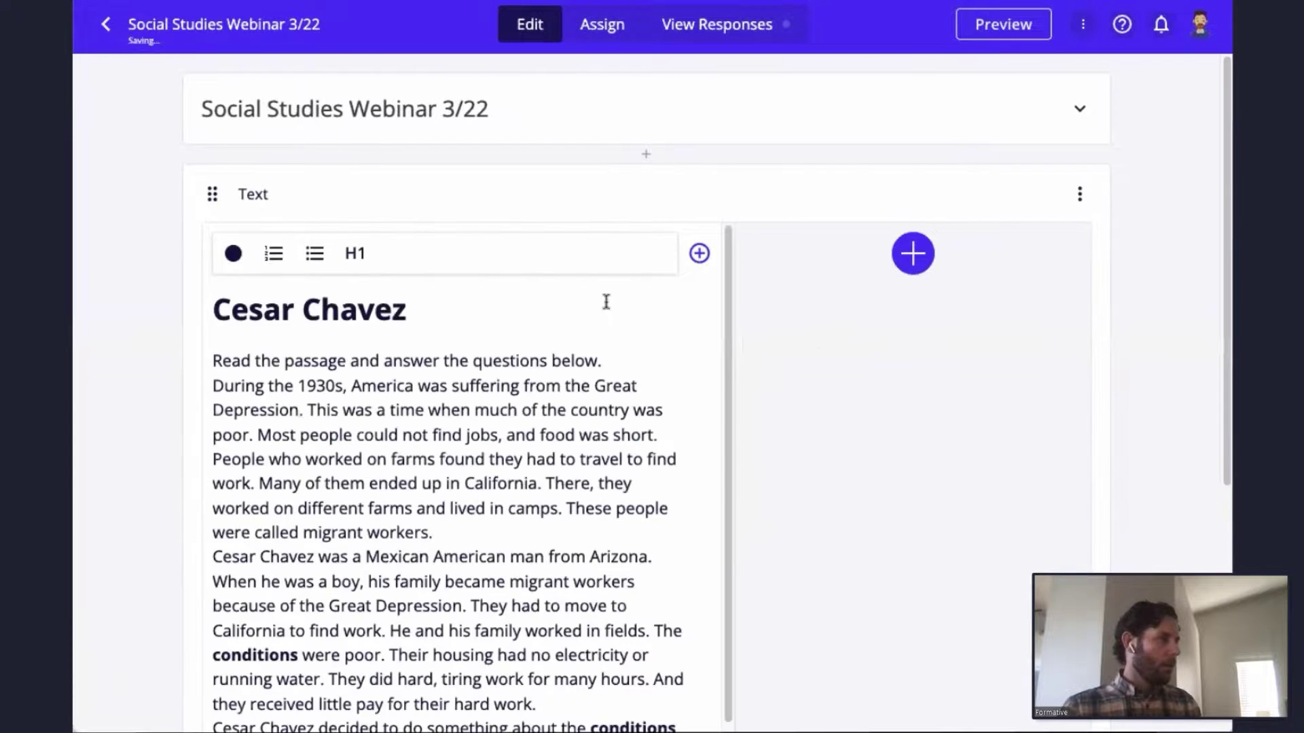
- Insert blank lines in the passage after the paragraphs ending "called migrant workers", "their hard work" and "rights of farm workers"
scroll(478, 425, down, 3)
click(434, 426)
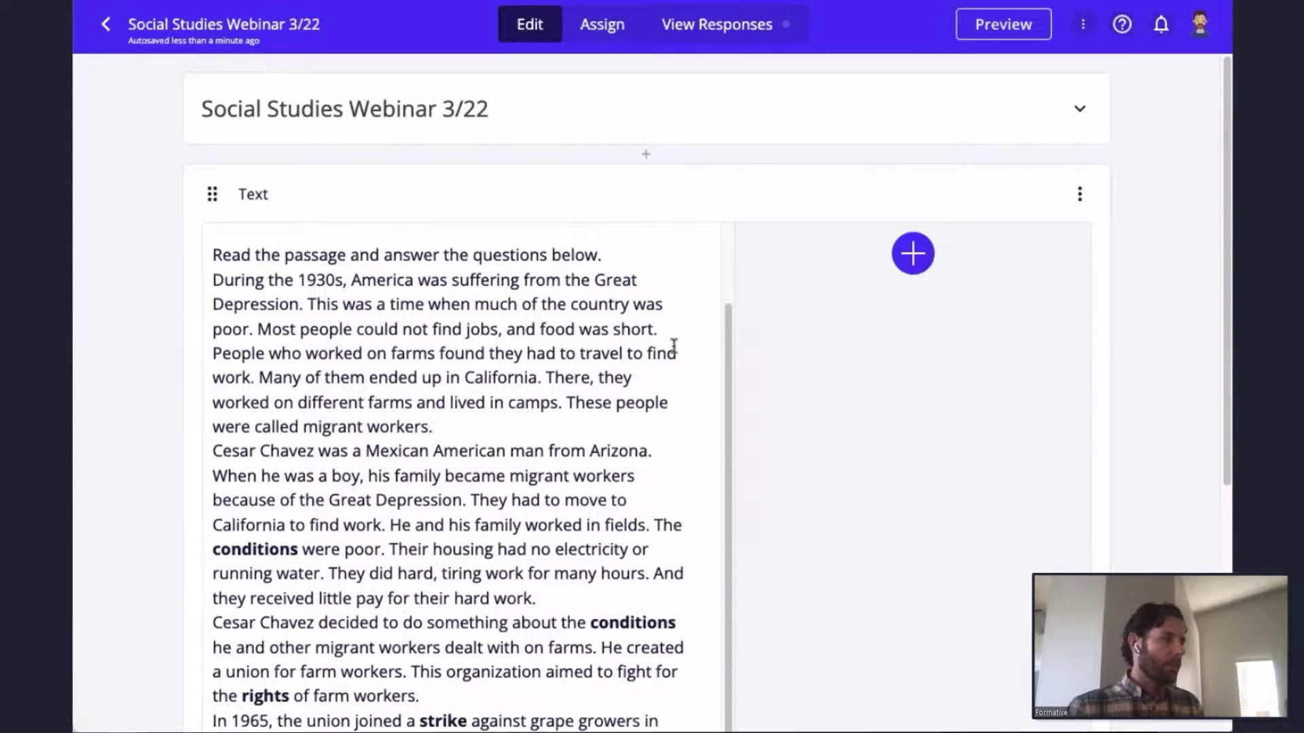
key(Return)
scroll(662, 355, down, 3)
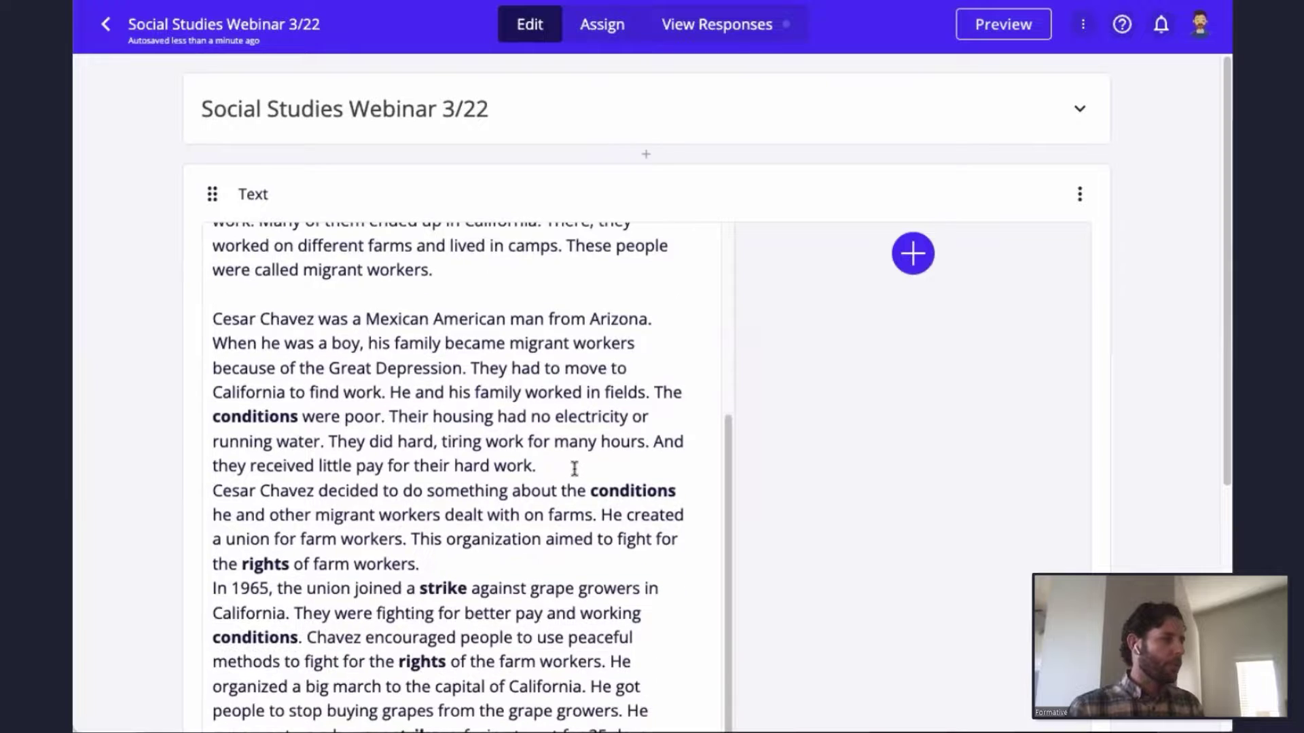
click(574, 468)
key(Return)
scroll(523, 510, down, 1)
click(470, 554)
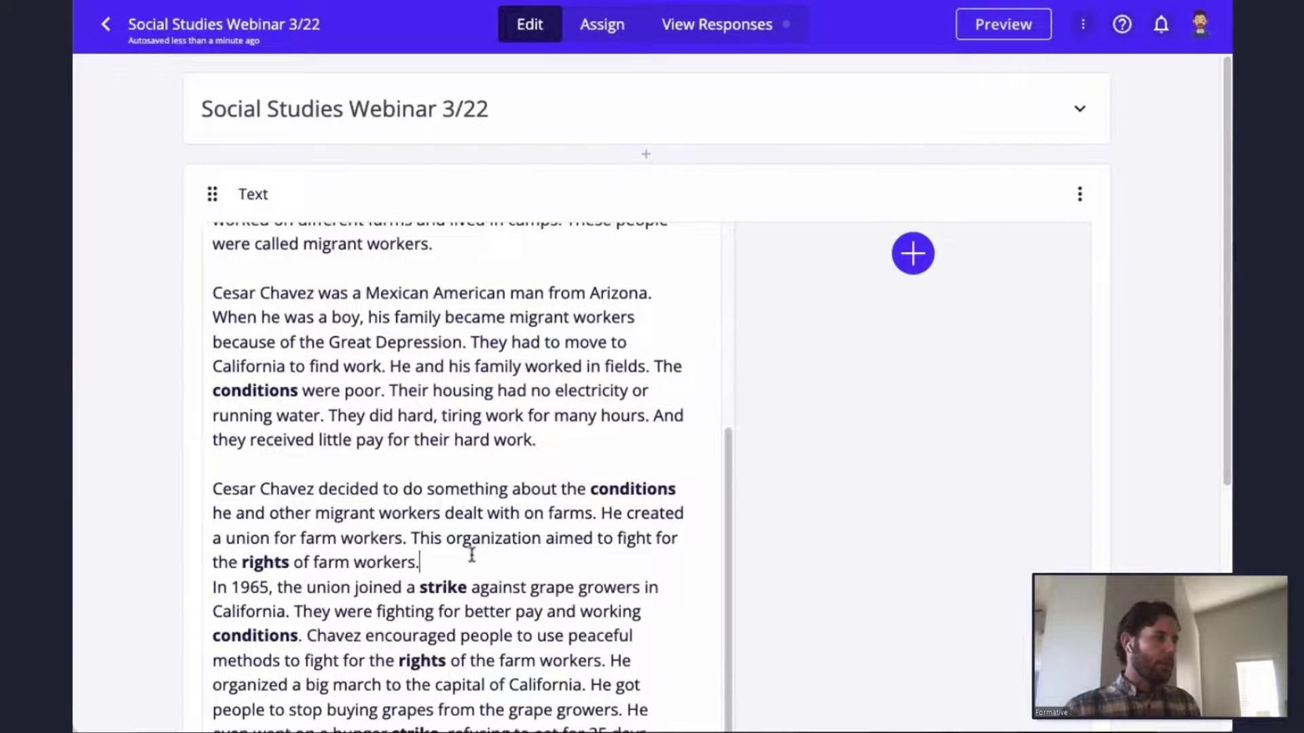
key(Return)
scroll(575, 425, down, 6)
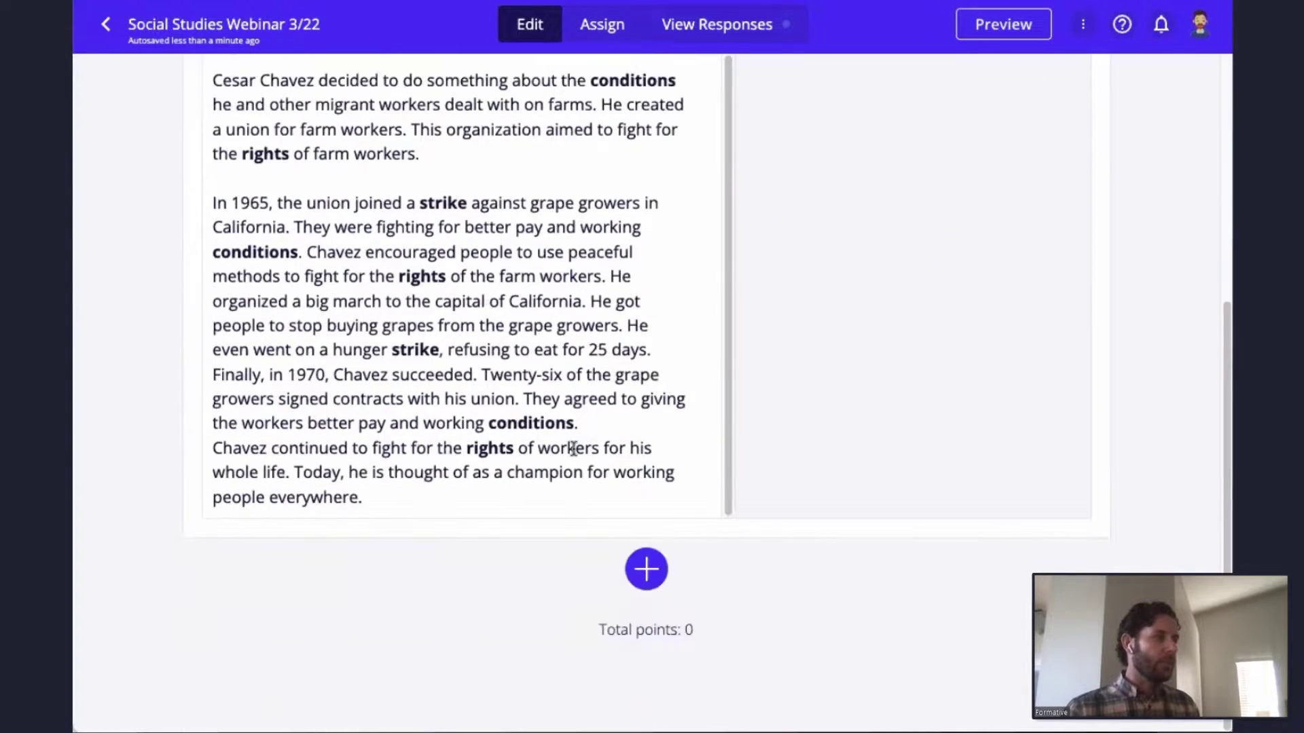
- Import the ReadWorks Cesar Chavez document below the text block as three page images
scroll(576, 424, up, 10)
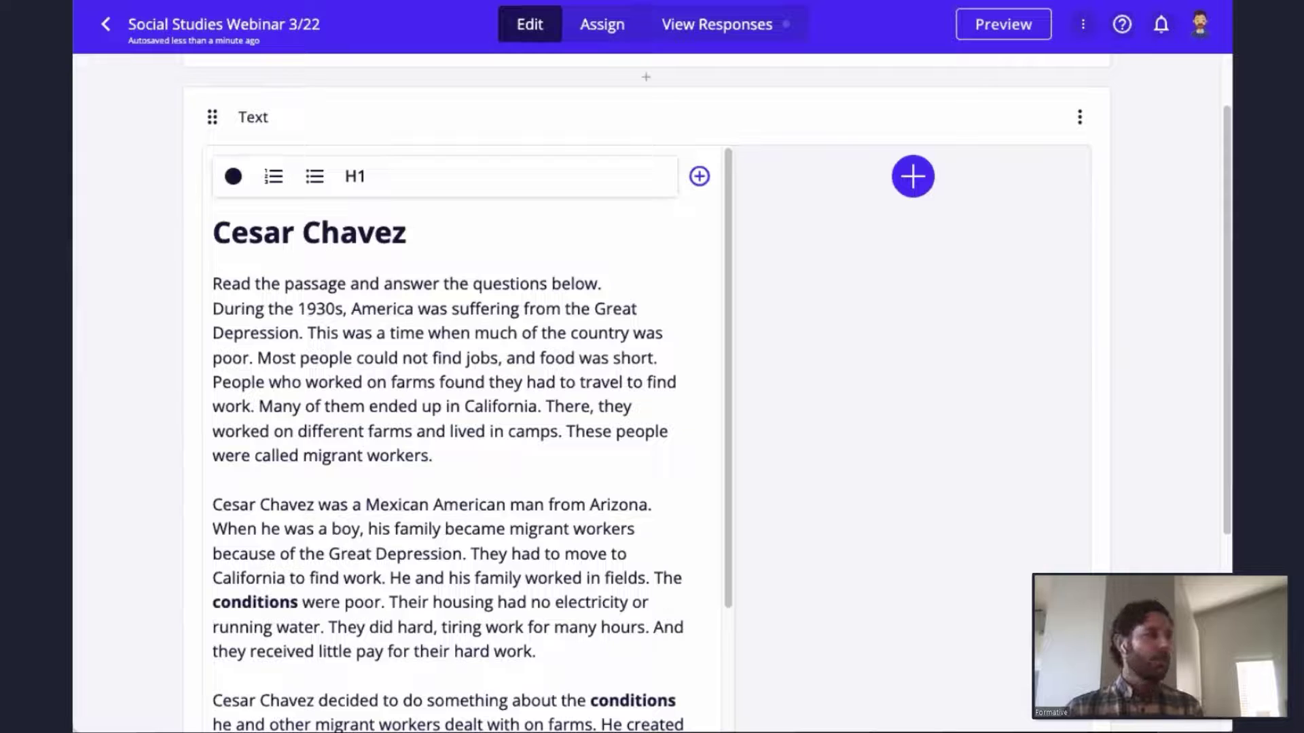
scroll(1129, 223, down, 1)
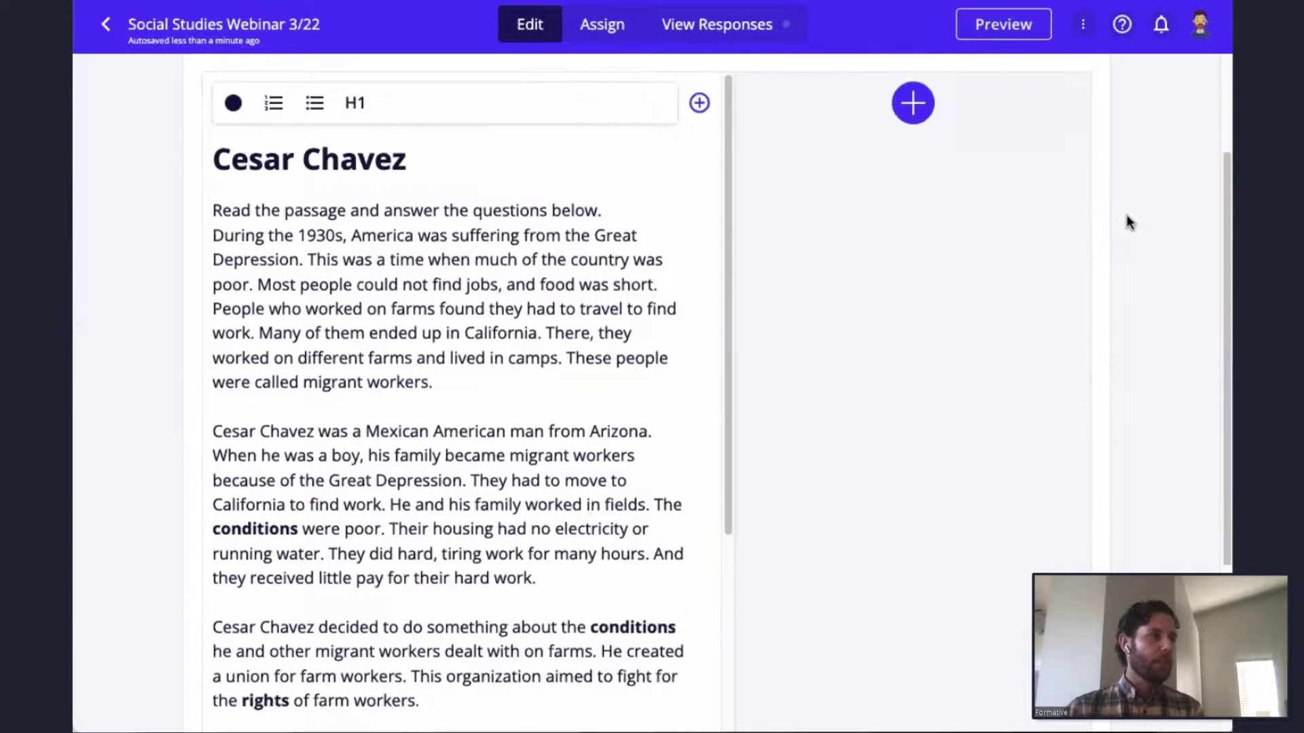
scroll(1129, 223, down, 4)
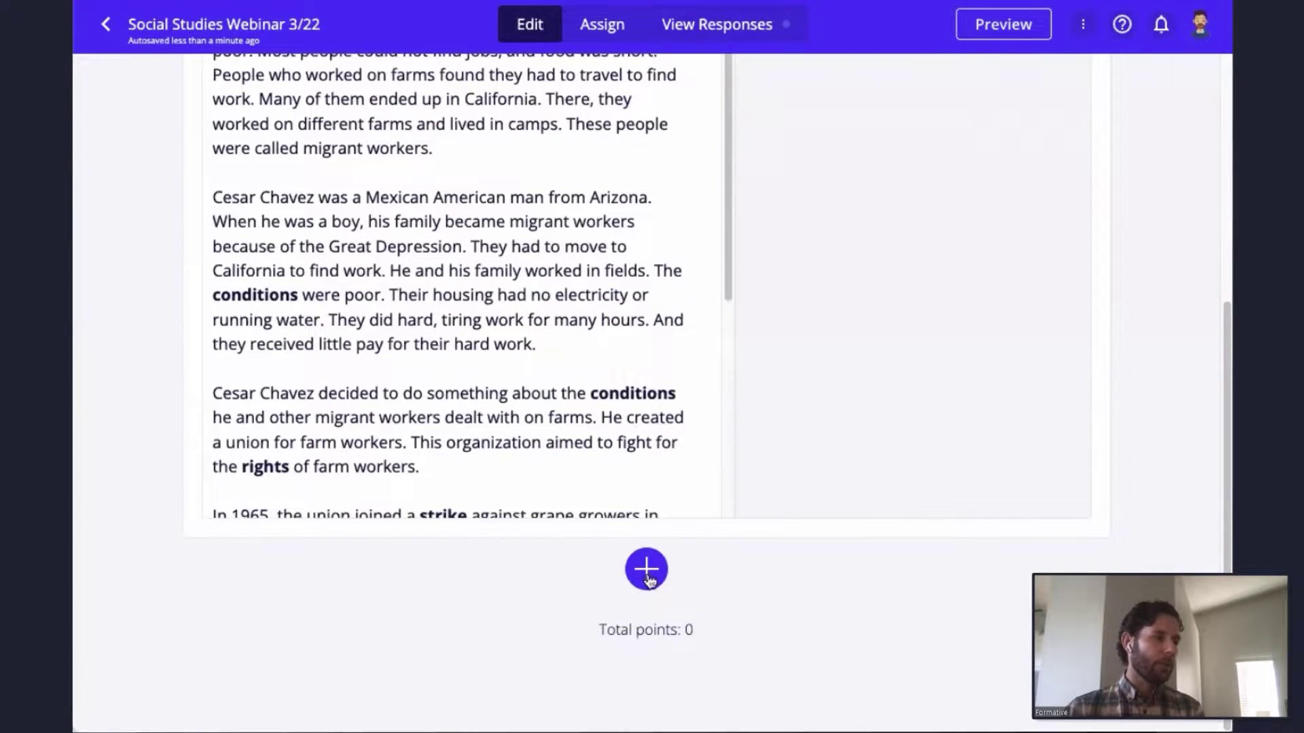
click(646, 579)
click(434, 516)
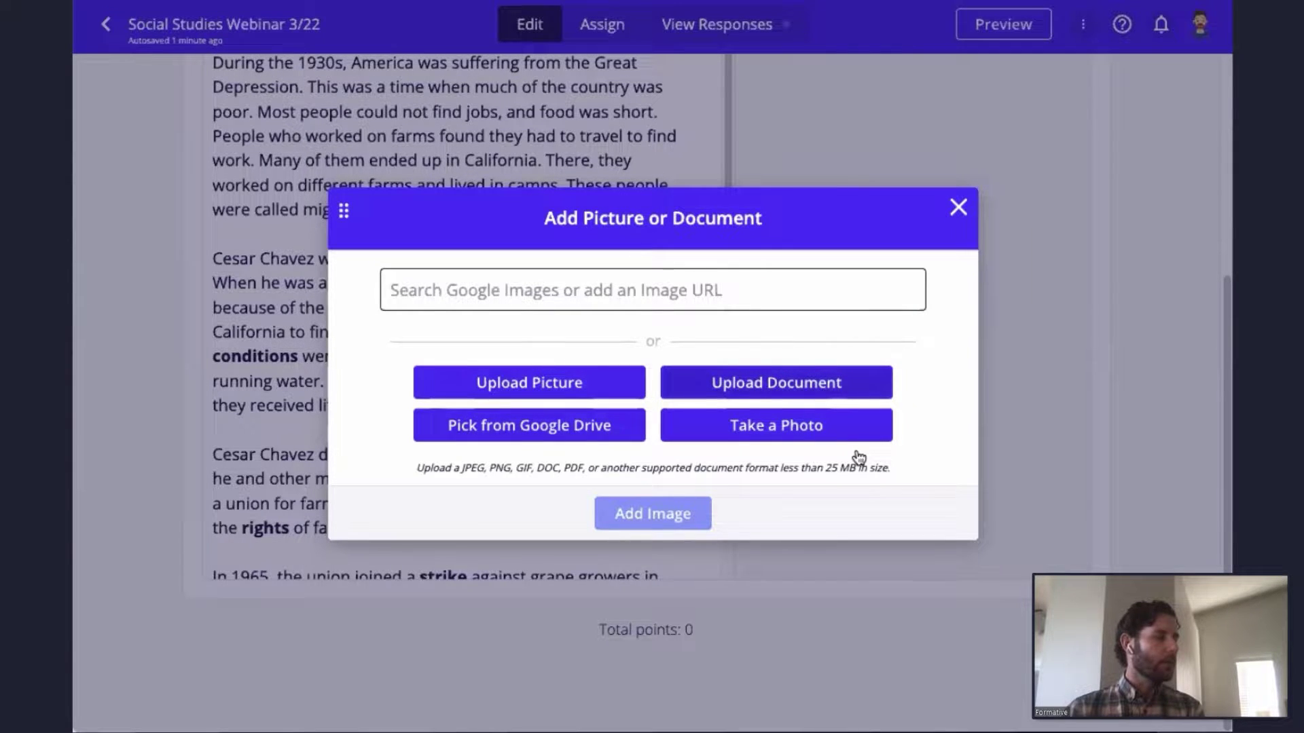
click(775, 428)
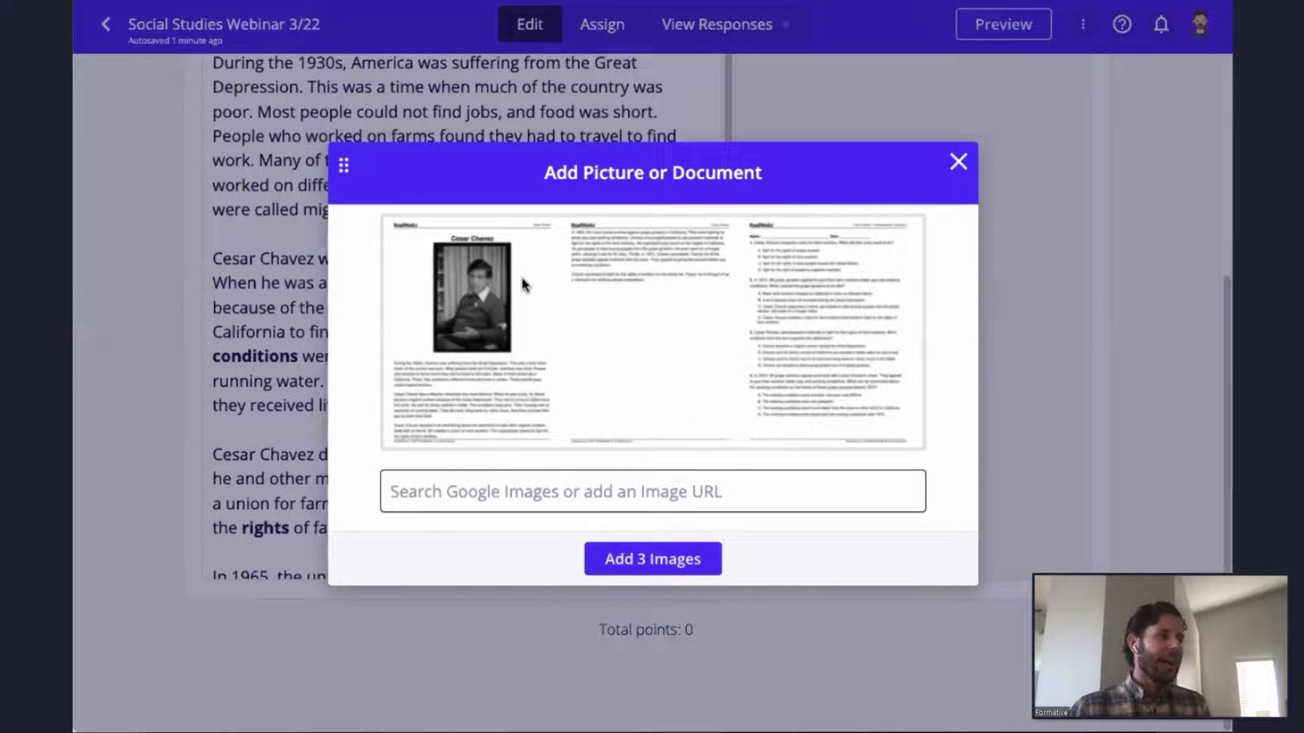
click(651, 561)
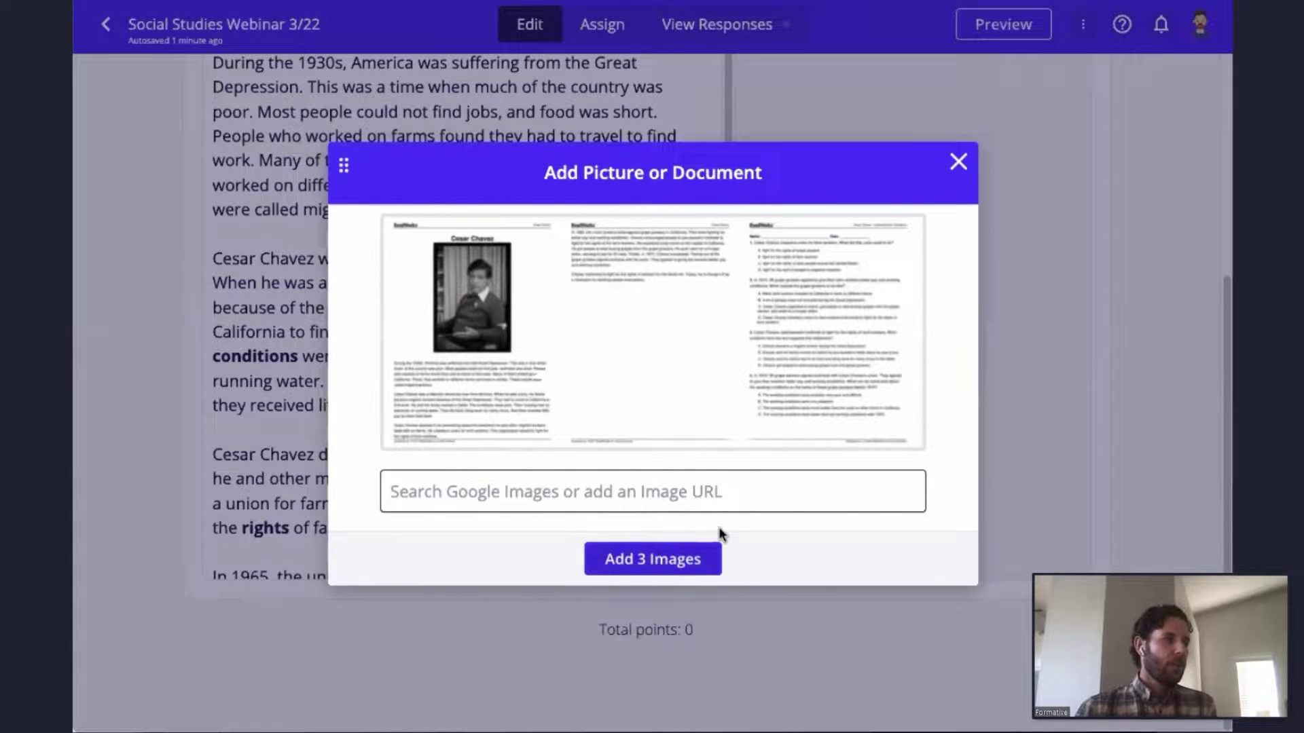
- Remove the two imported passage page images, keeping only the page with the comprehension questions
scroll(1146, 363, down, 3)
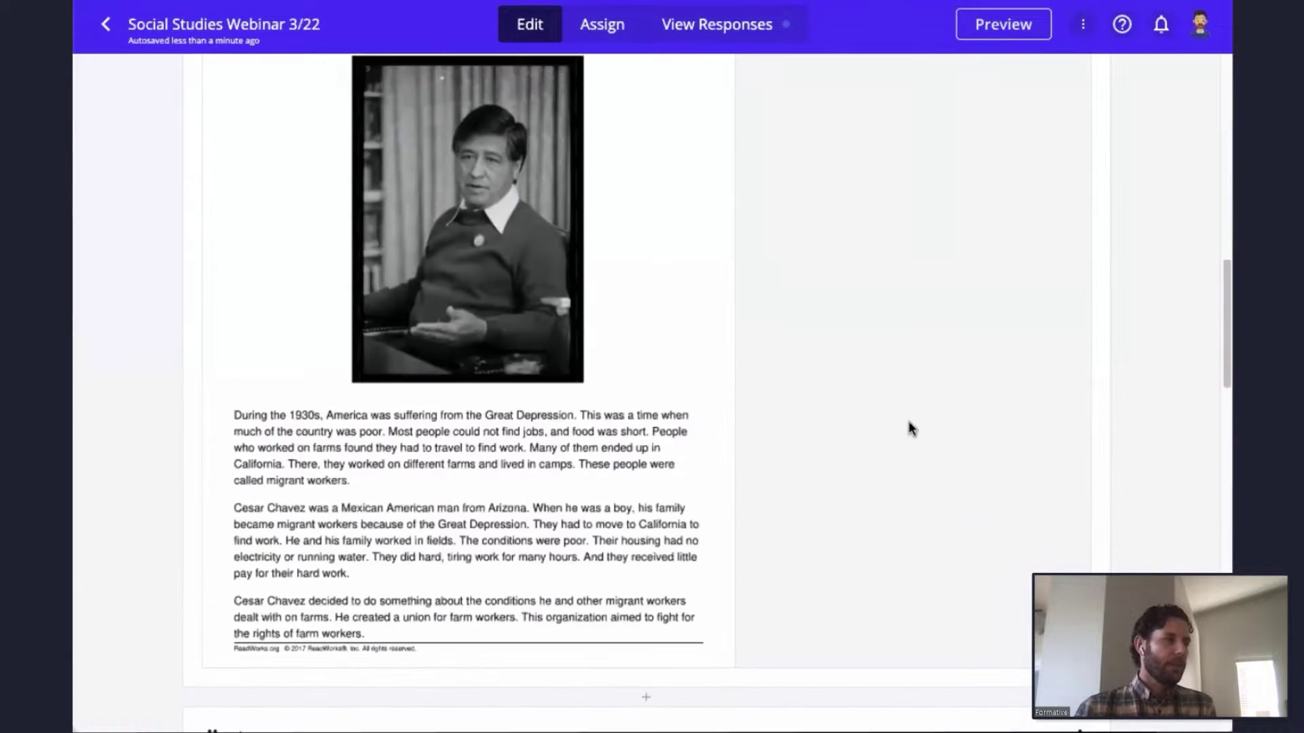
click(1080, 541)
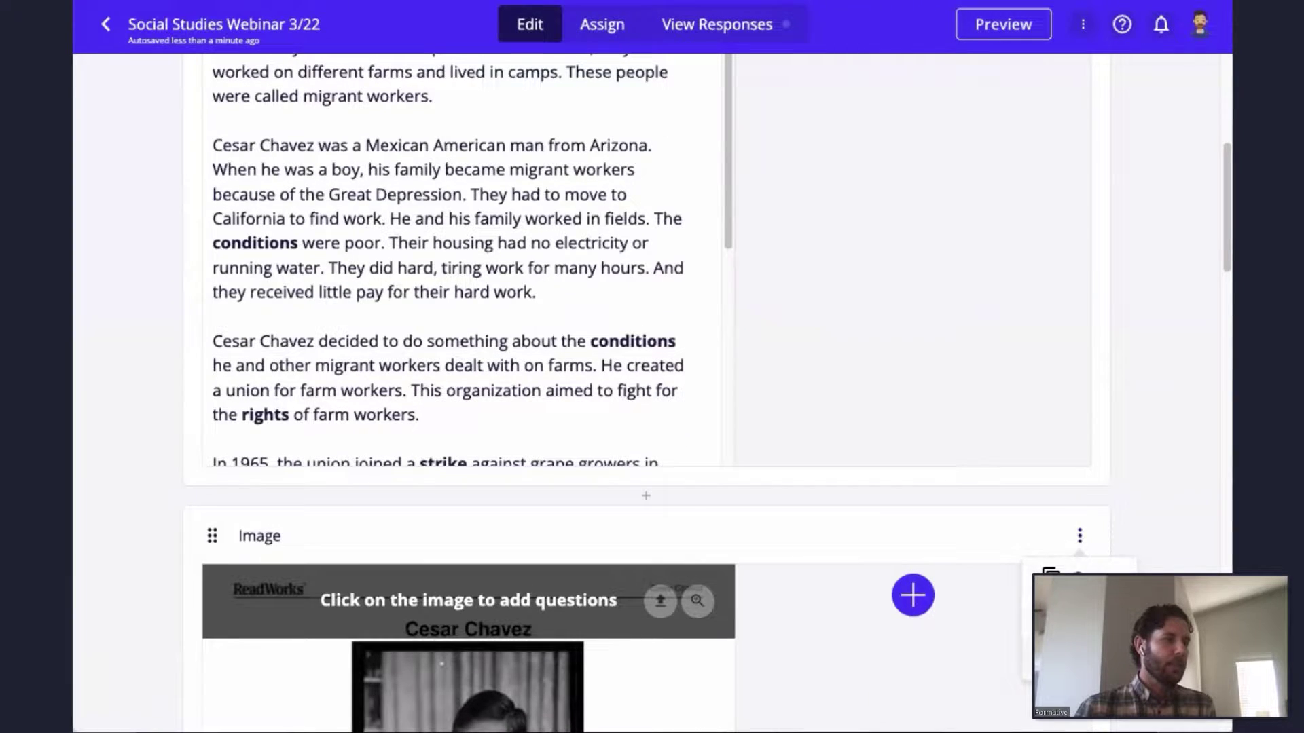
click(1060, 635)
click(608, 495)
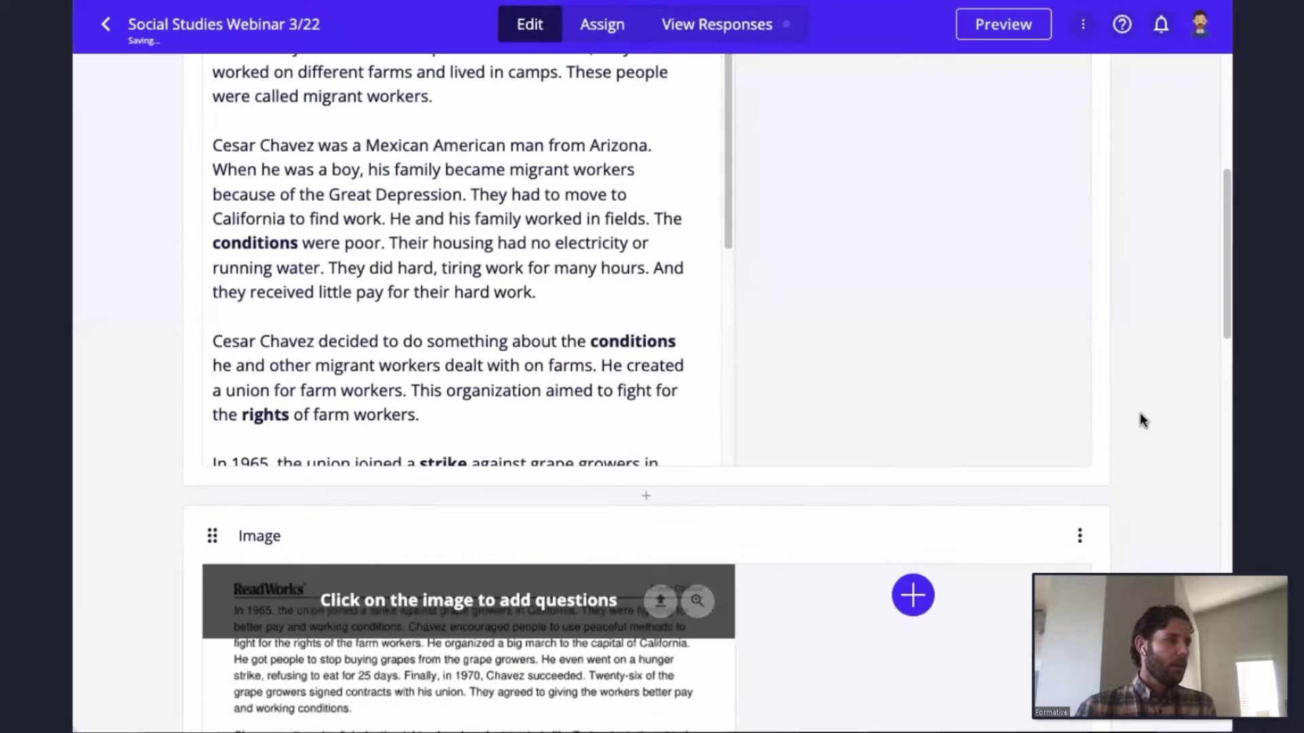
scroll(1141, 418, down, 2)
click(1080, 426)
click(1078, 551)
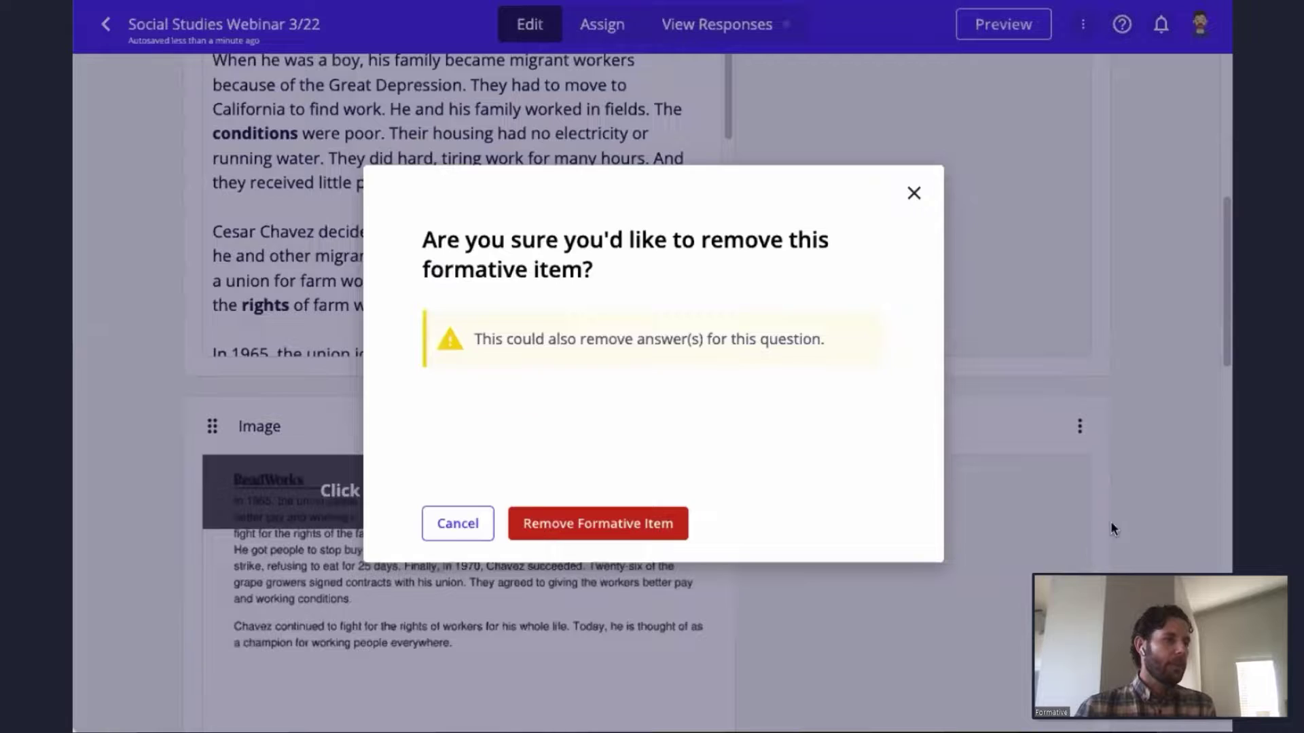
click(676, 524)
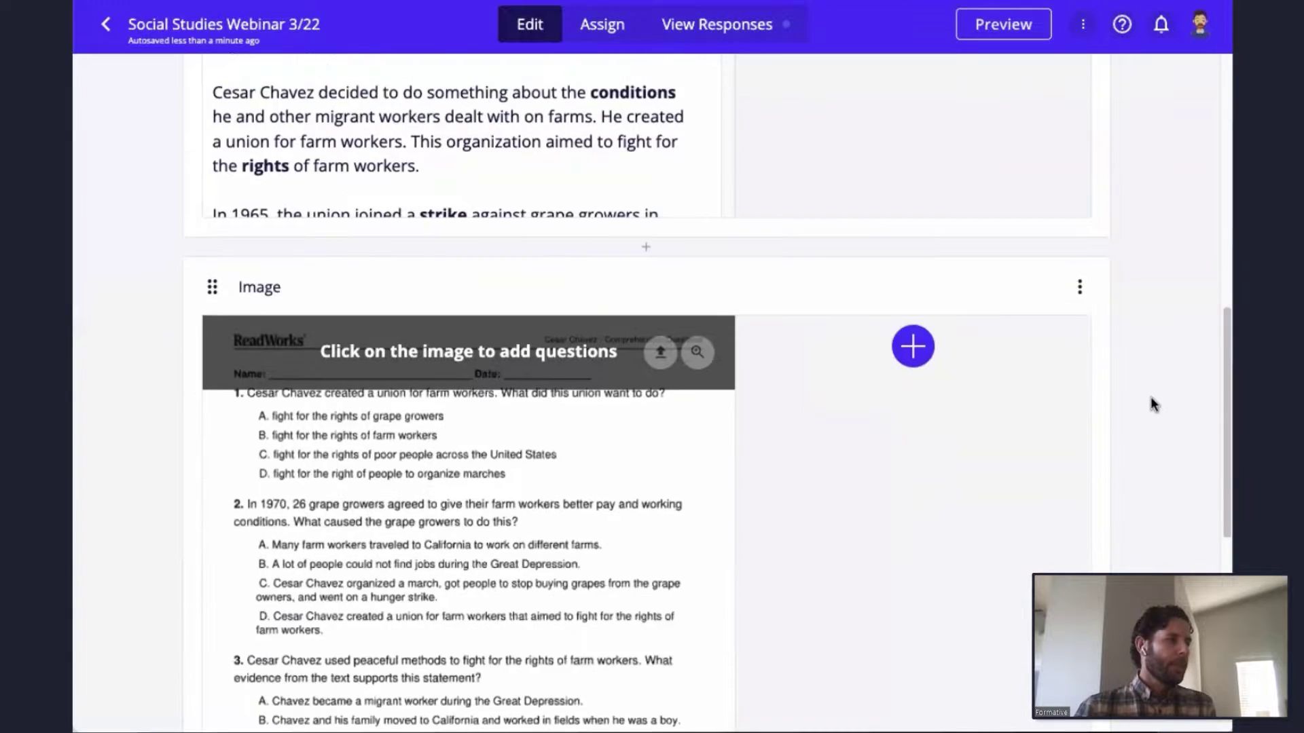
- Place a multiple choice question on worksheet question 1 and mark D as the correct answer
scroll(1151, 403, down, 4)
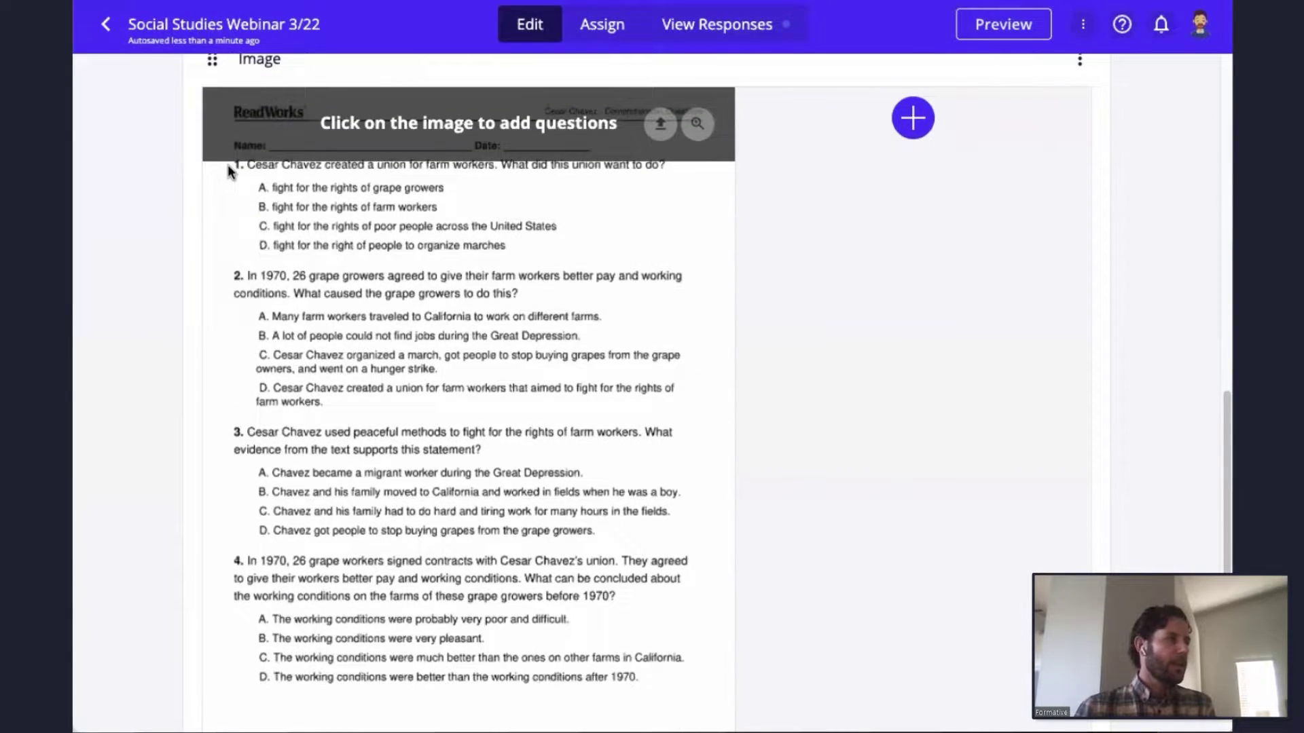
click(235, 164)
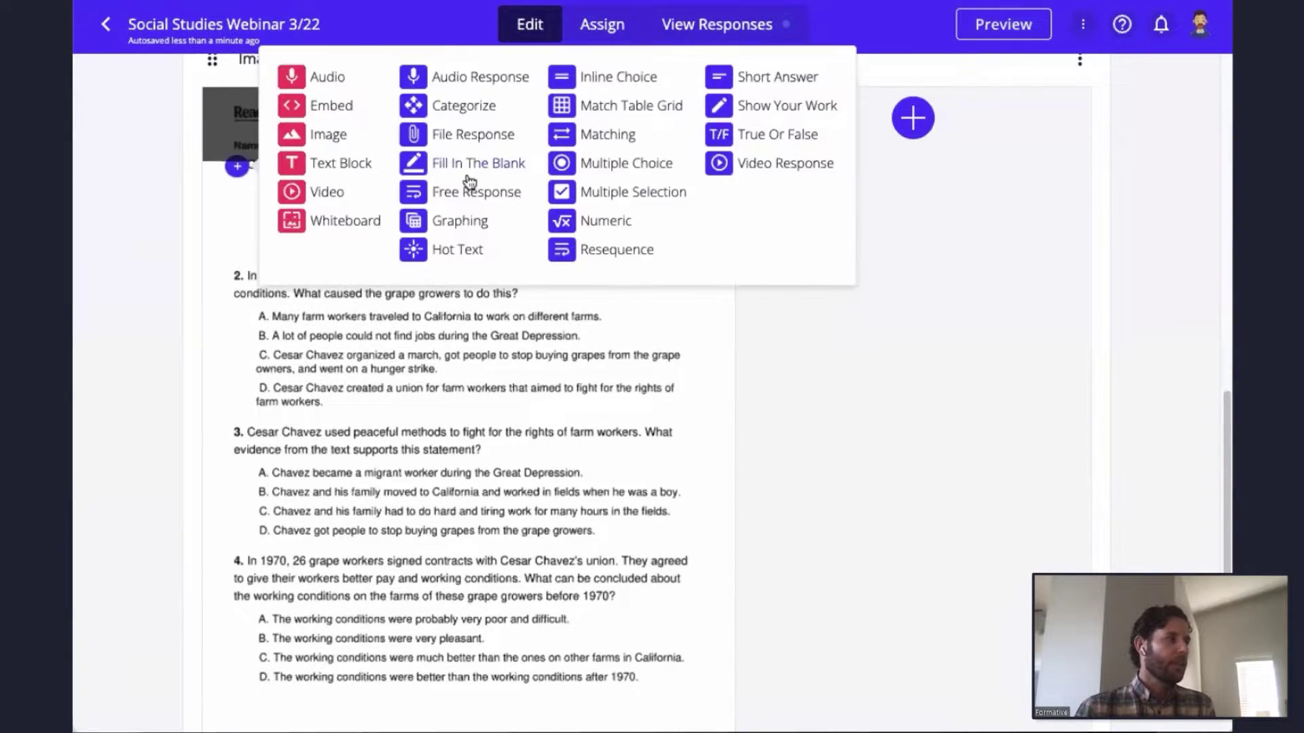
click(628, 166)
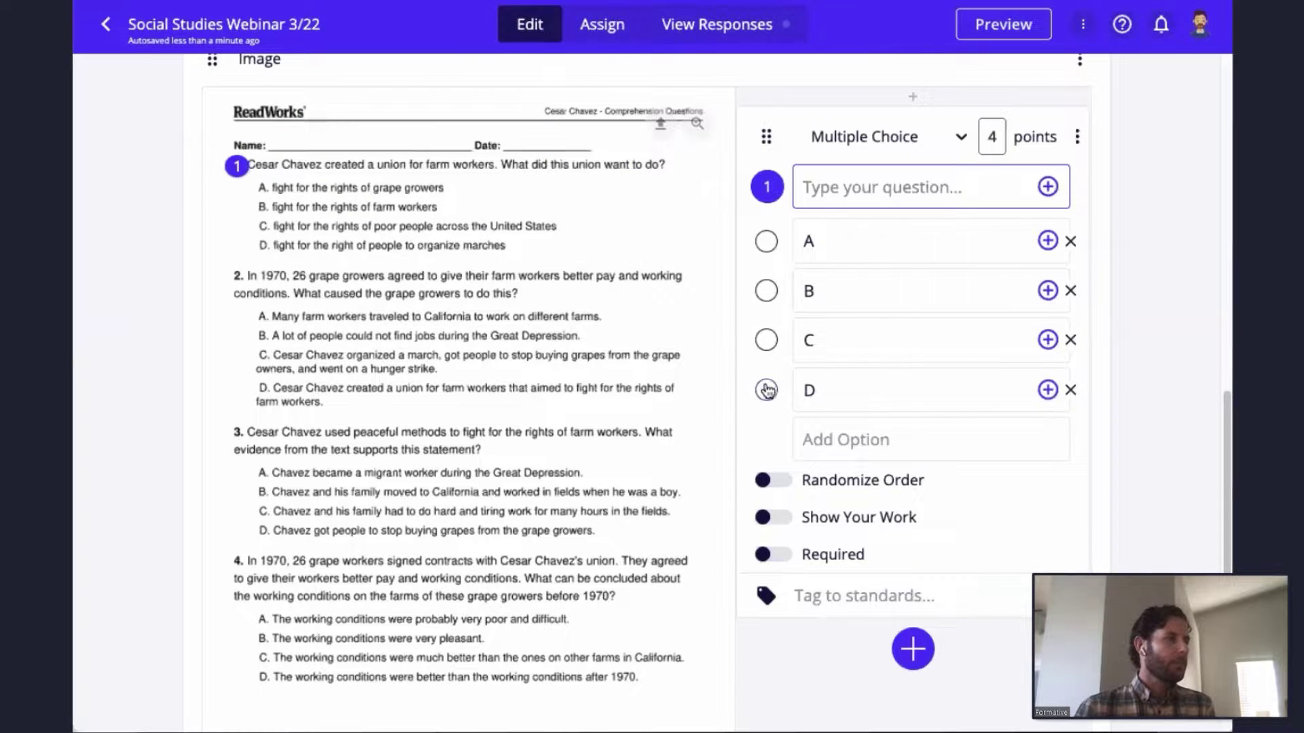
click(766, 389)
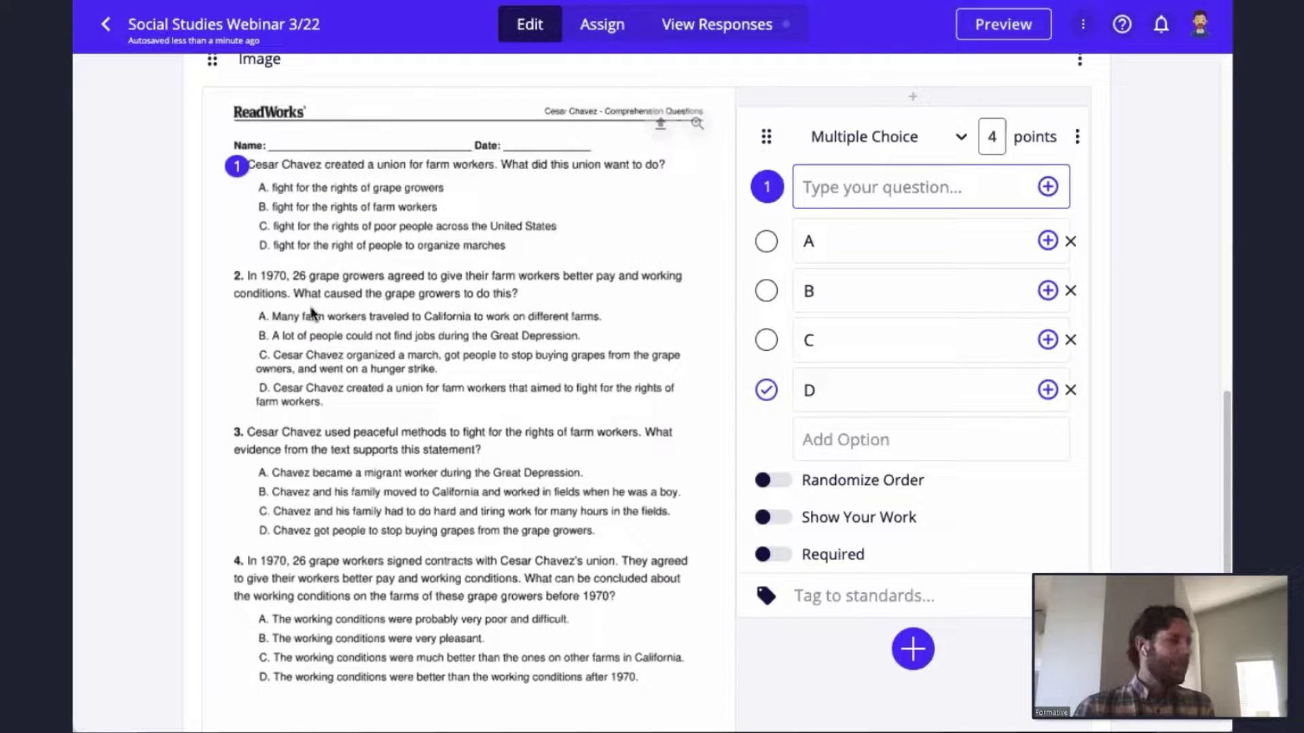
- Place a multiple choice question on worksheet question 2 and mark B as the correct answer
click(237, 279)
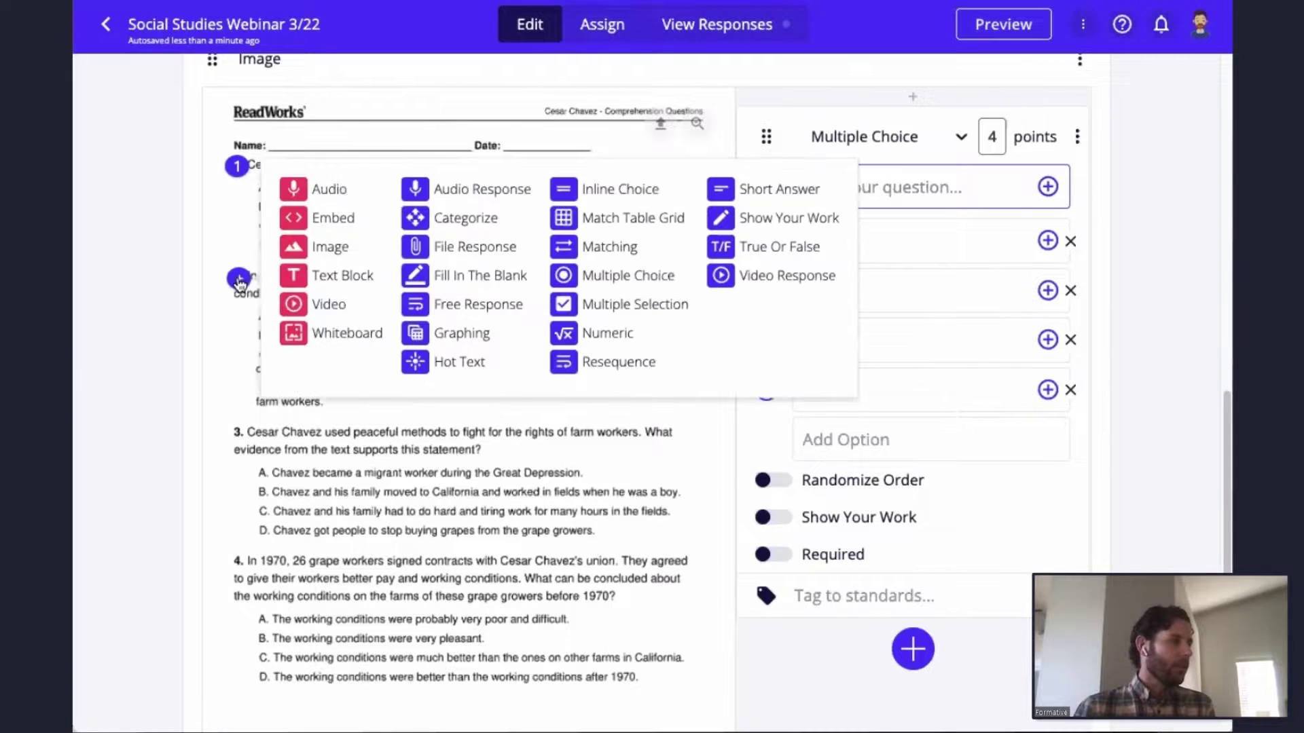
click(633, 275)
scroll(935, 454, down, 10)
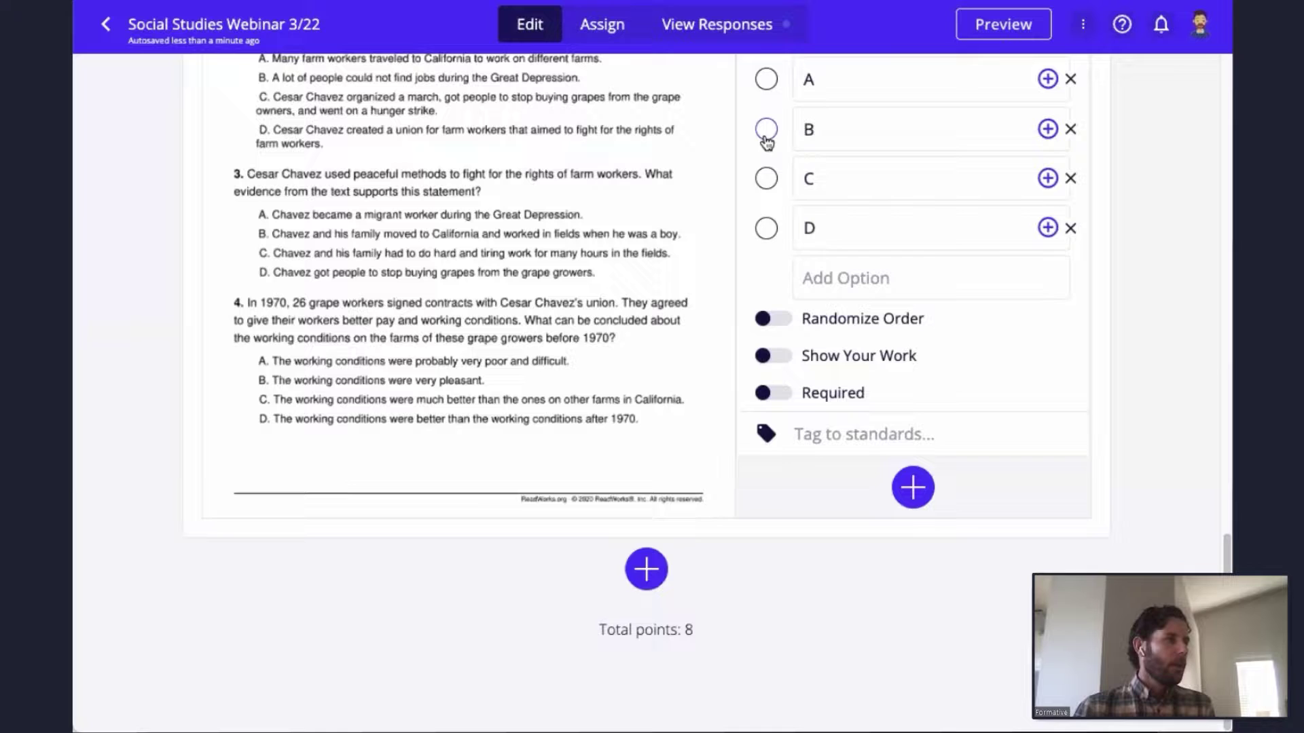
click(766, 129)
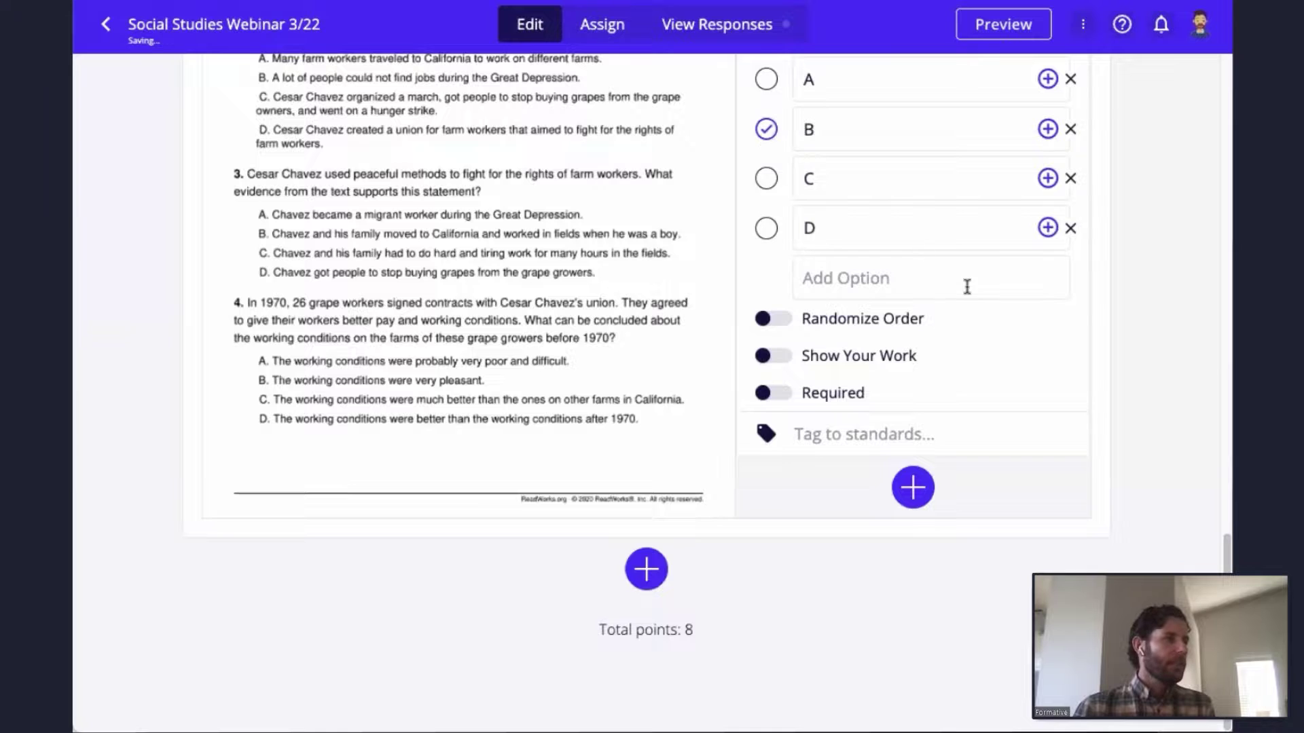
- Place multiple choice questions on worksheet questions 3 and 4
scroll(971, 289, up, 4)
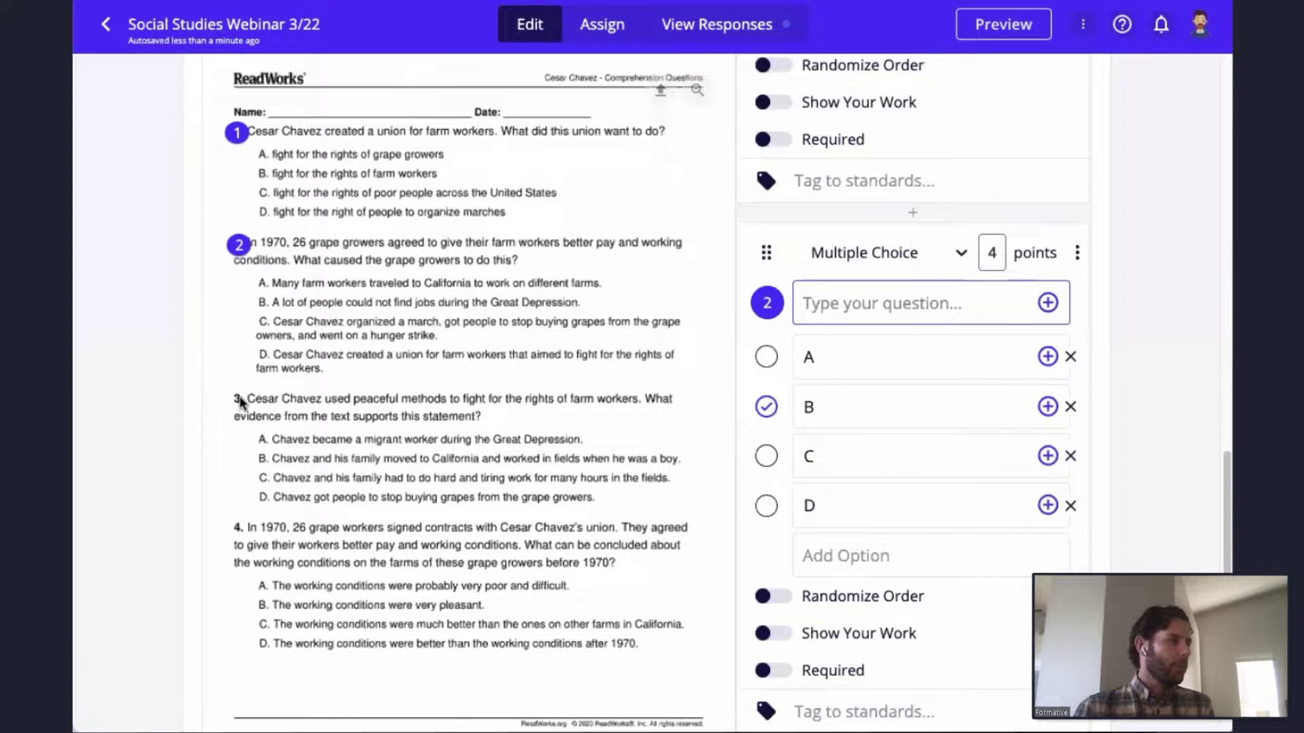
click(237, 397)
click(650, 395)
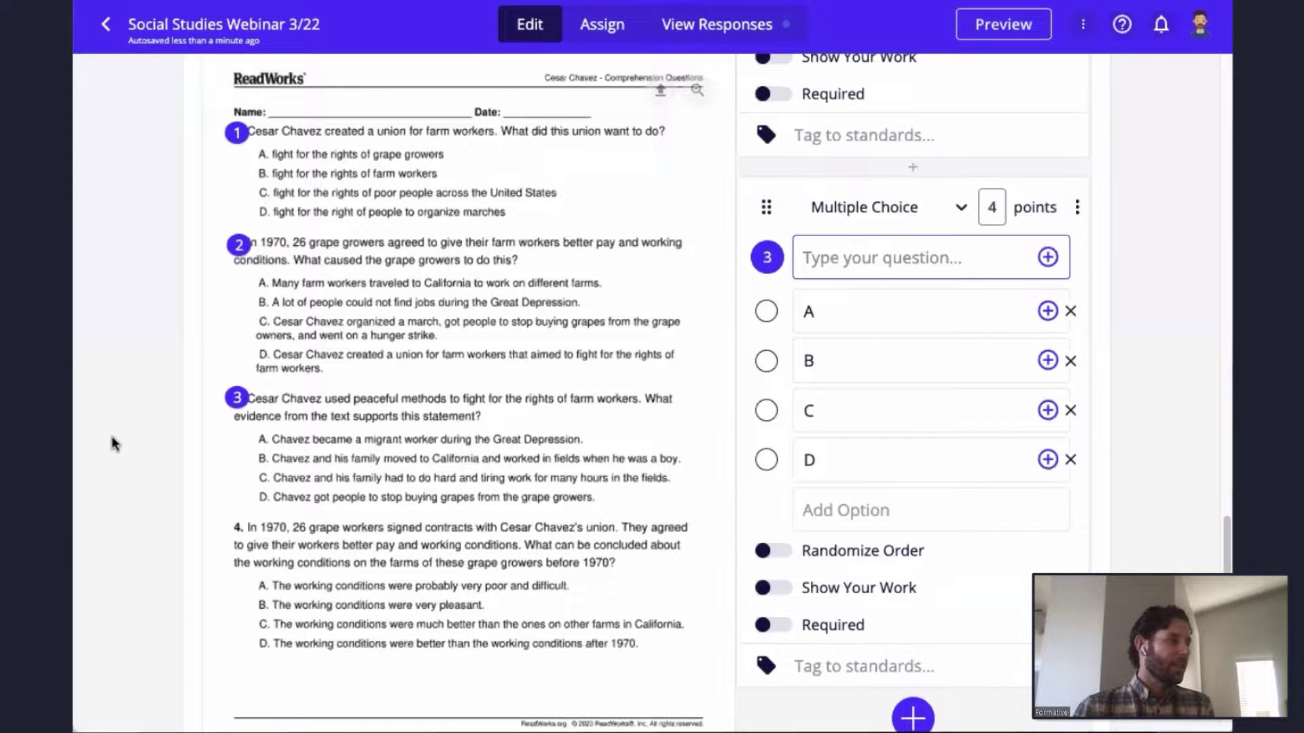
click(238, 529)
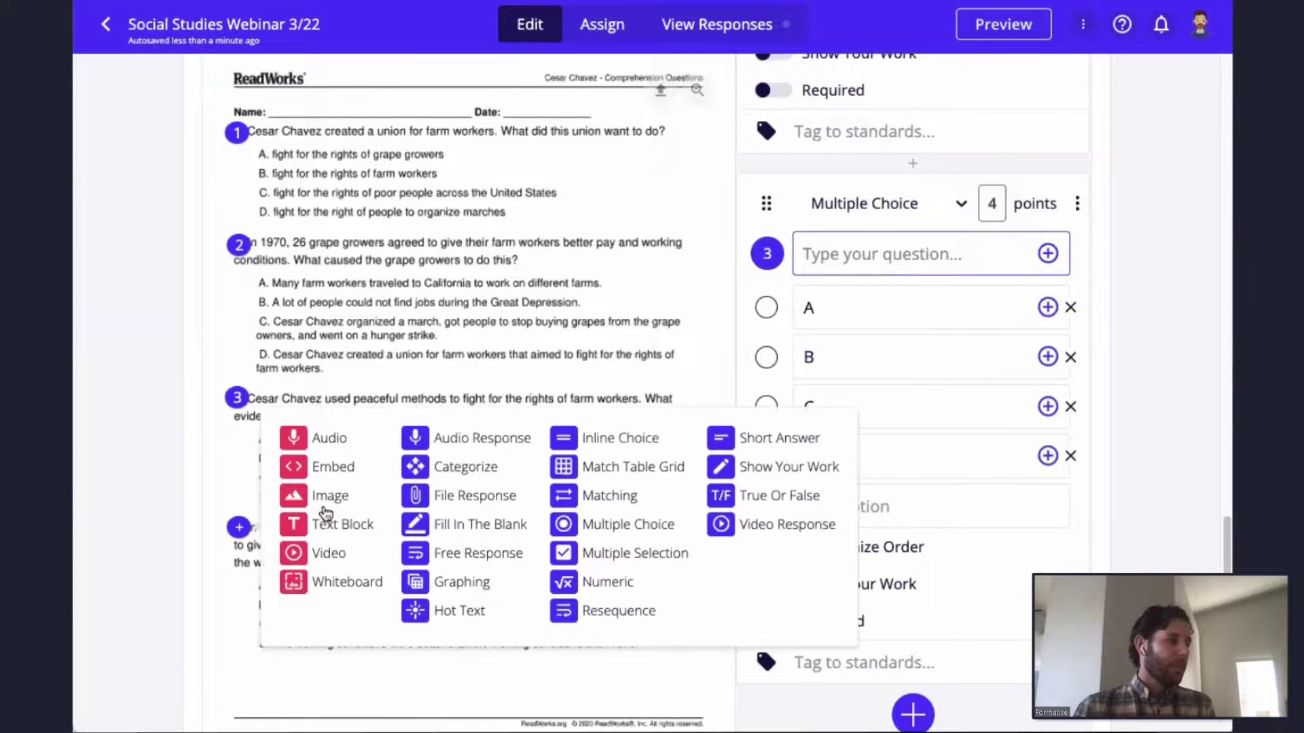
click(748, 500)
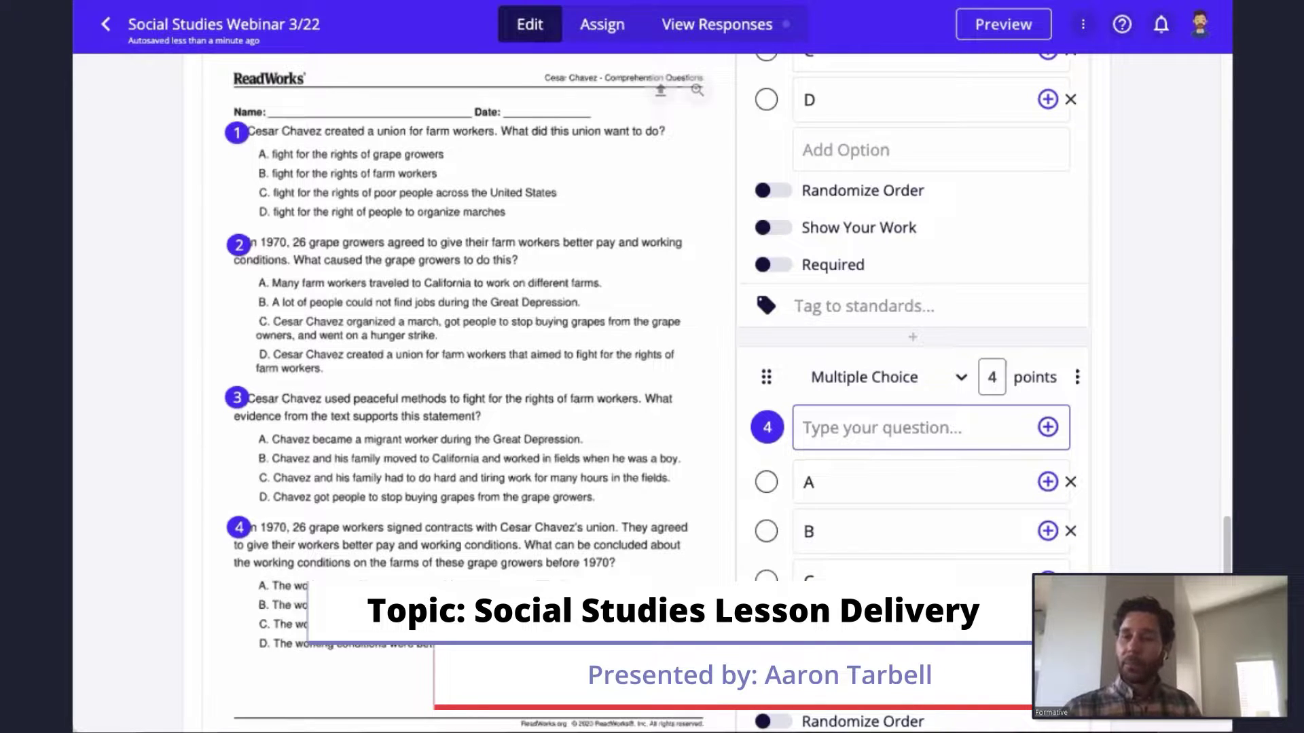
- Add an image block below the worksheet with the black-and-white photo of the seated man in a dark sweater
scroll(1131, 340, down, 1)
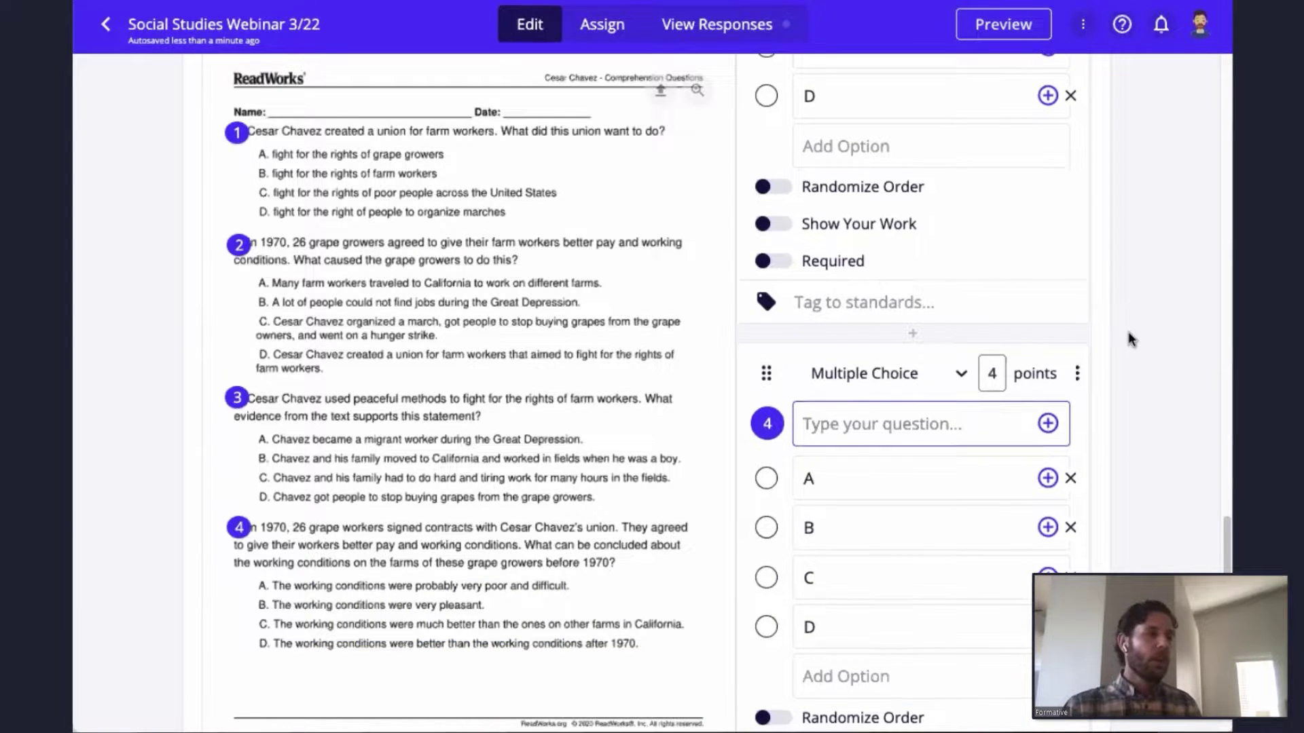
scroll(1131, 340, down, 3)
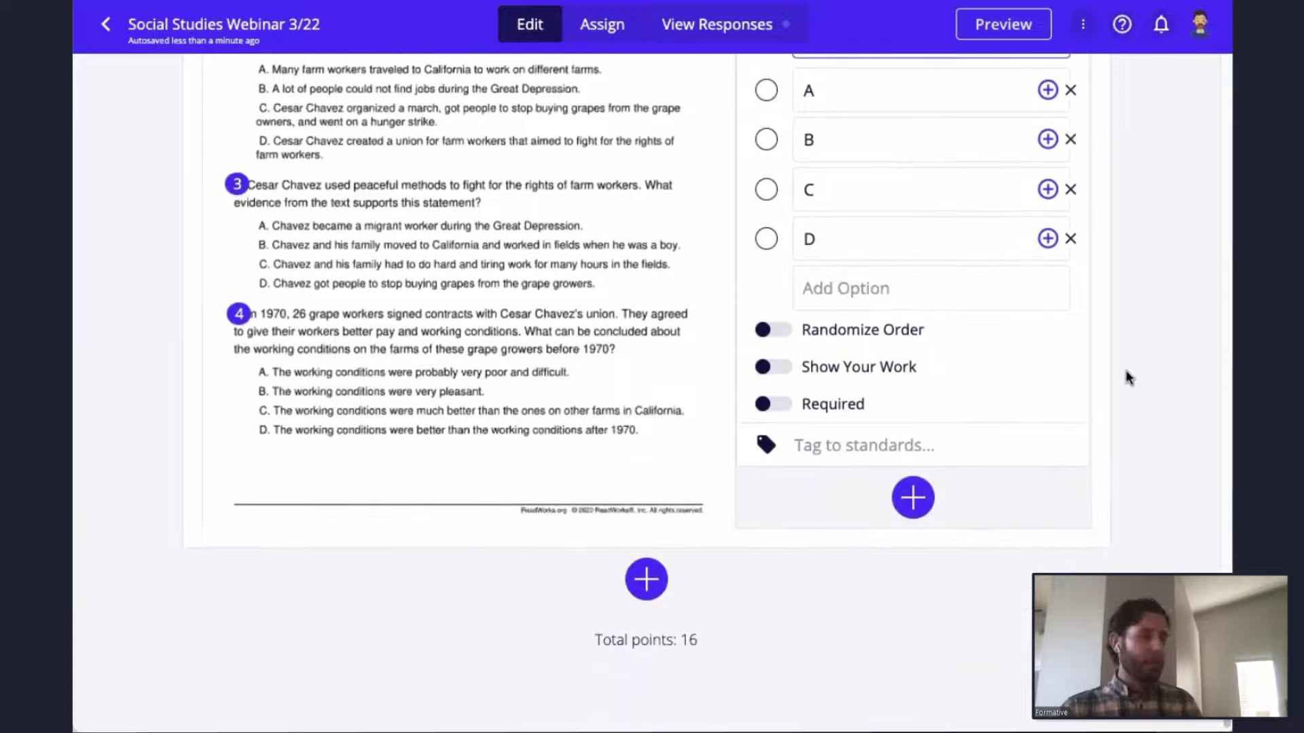
scroll(1127, 376, down, 1)
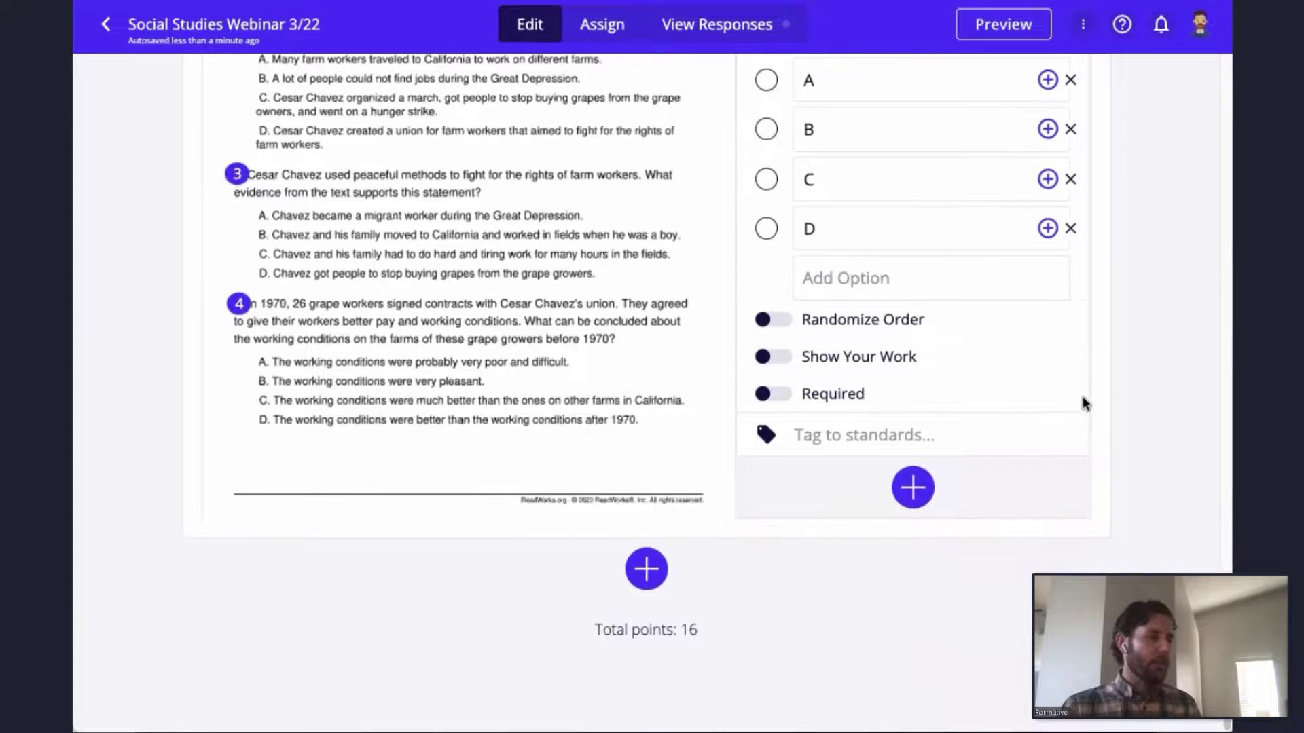
click(646, 569)
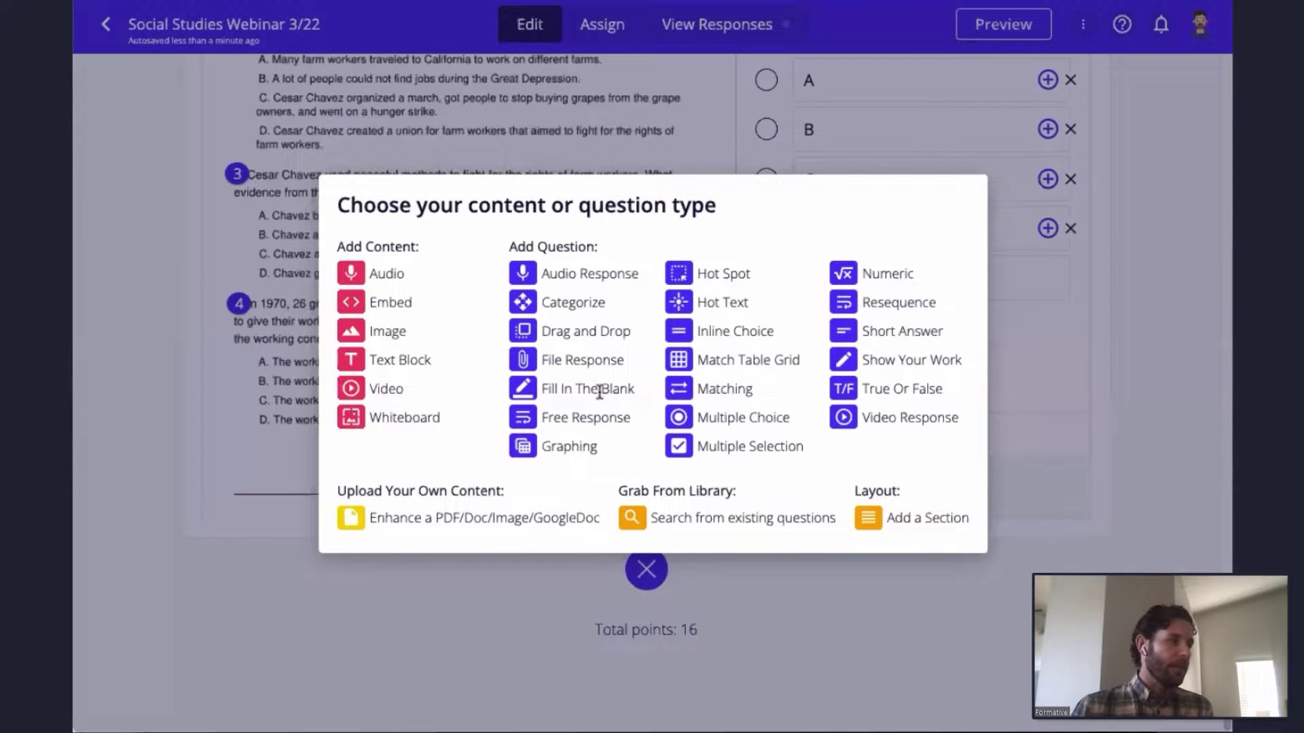
click(387, 333)
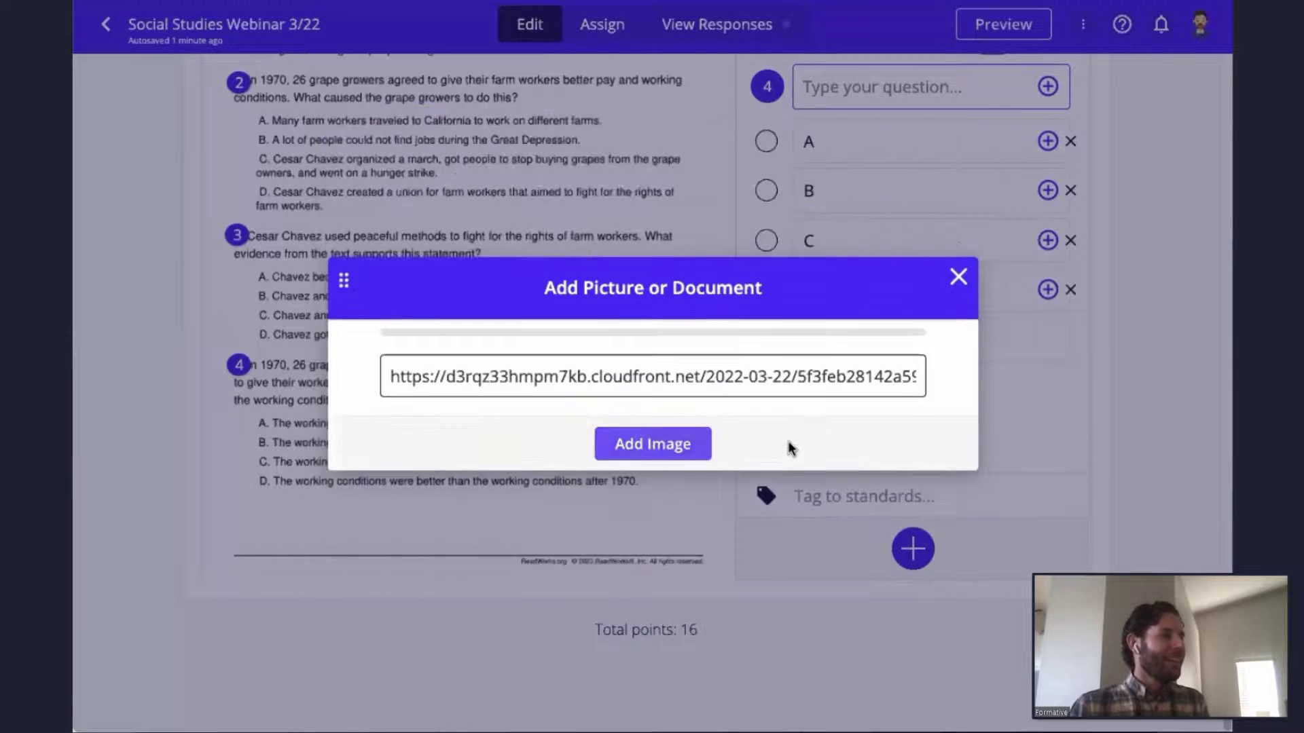
scroll(679, 484, down, 5)
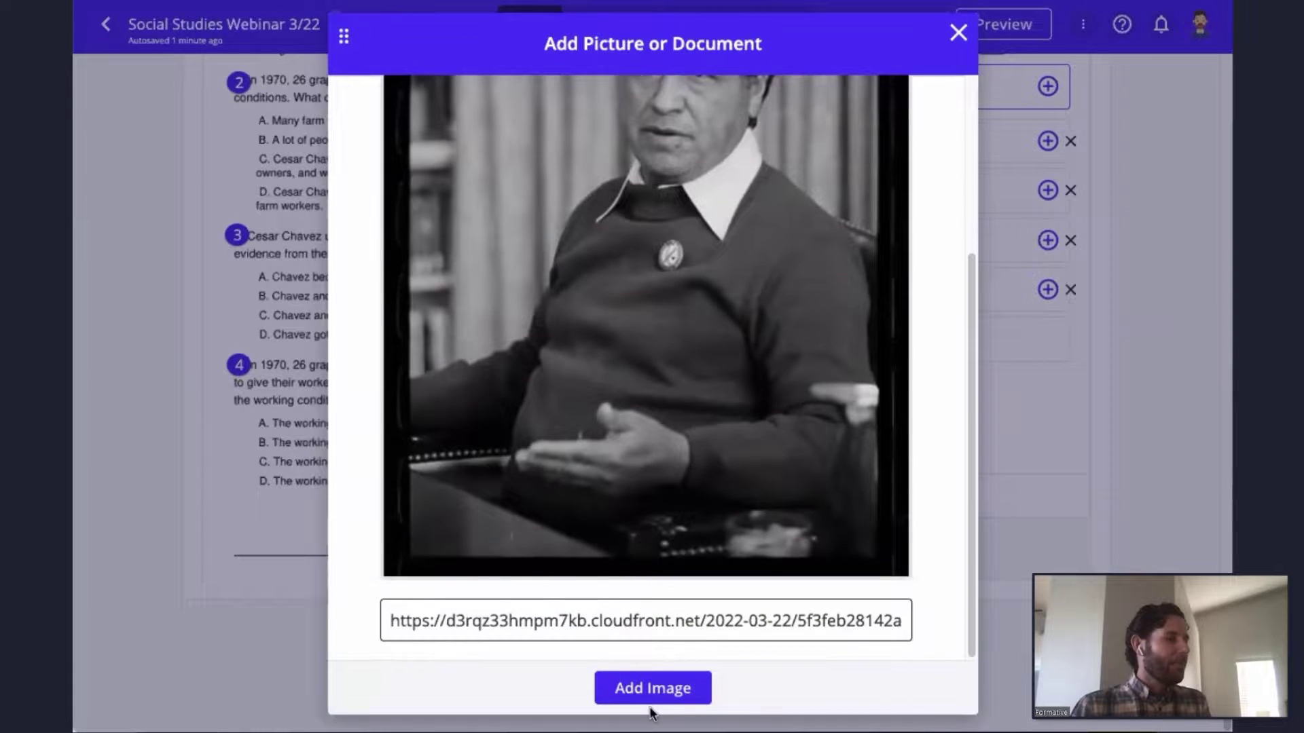
click(652, 691)
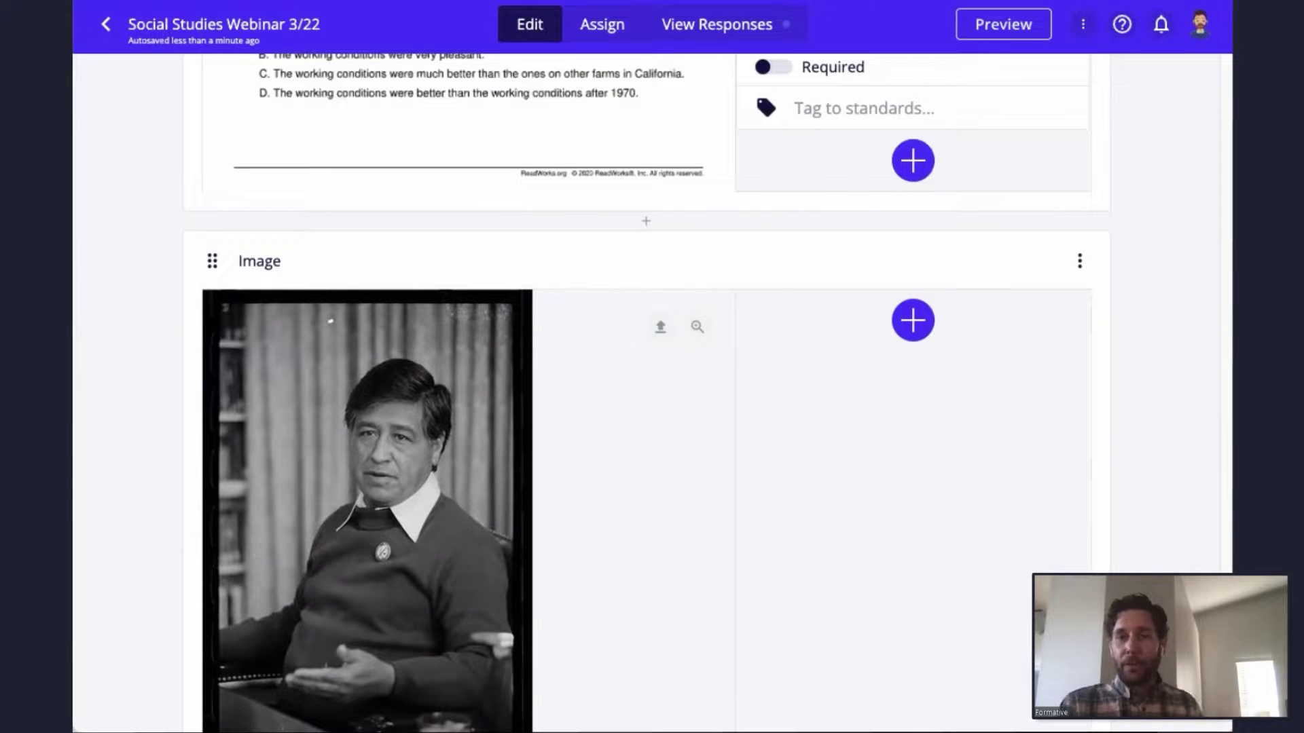
- Add a short answer question beside the photo asking "What do you see in this image?"
click(913, 320)
click(854, 297)
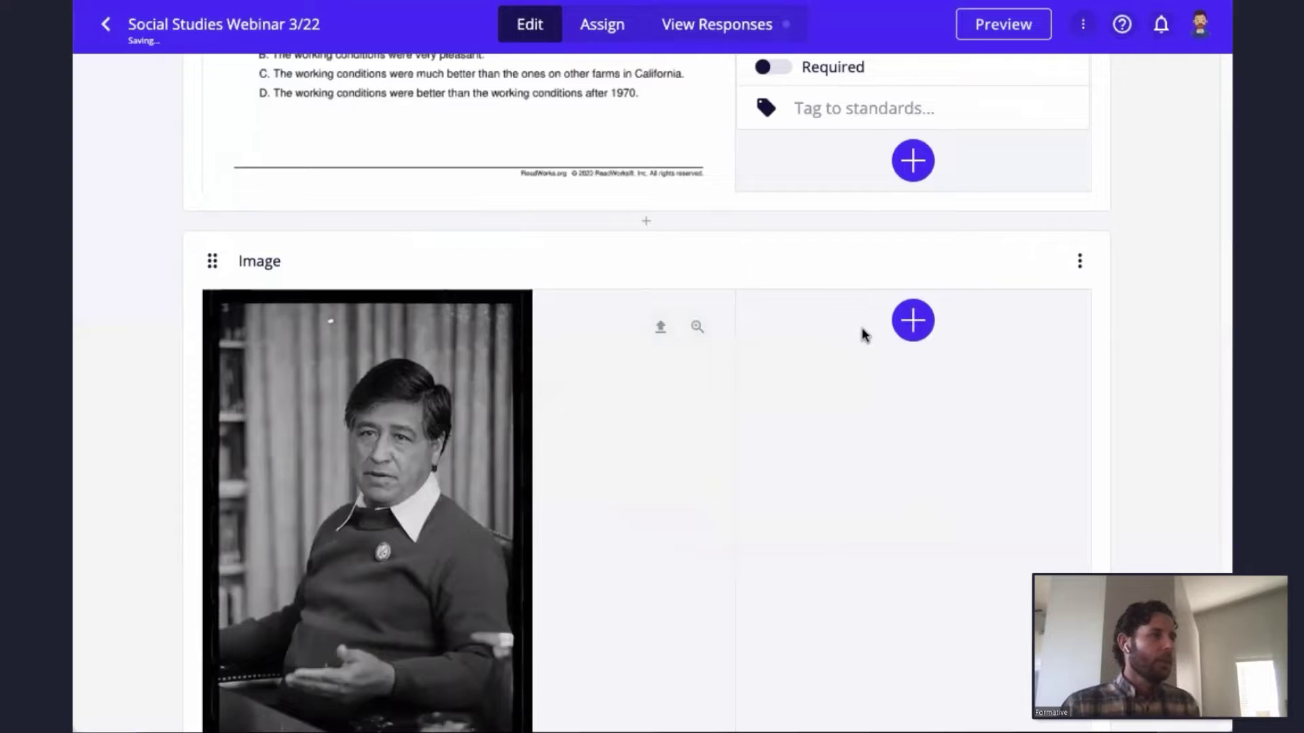
click(887, 387)
text(What )
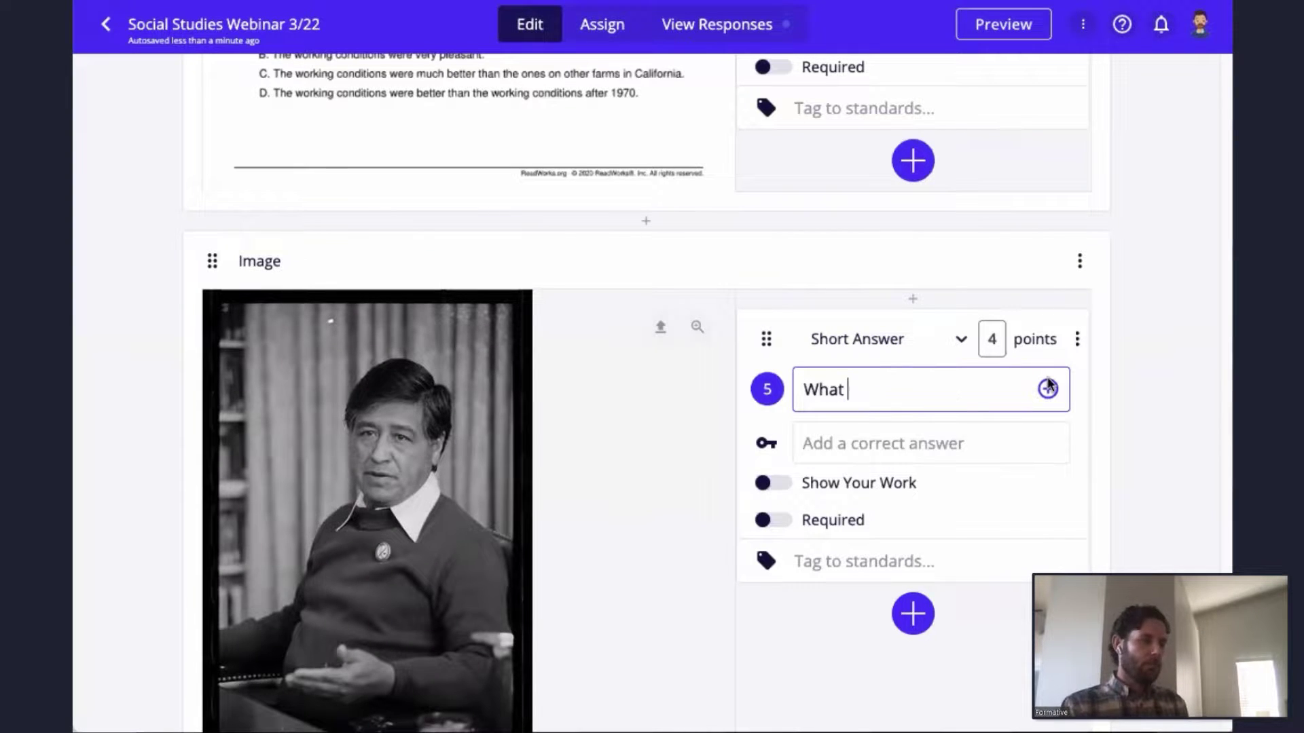
text(do you see in this image?)
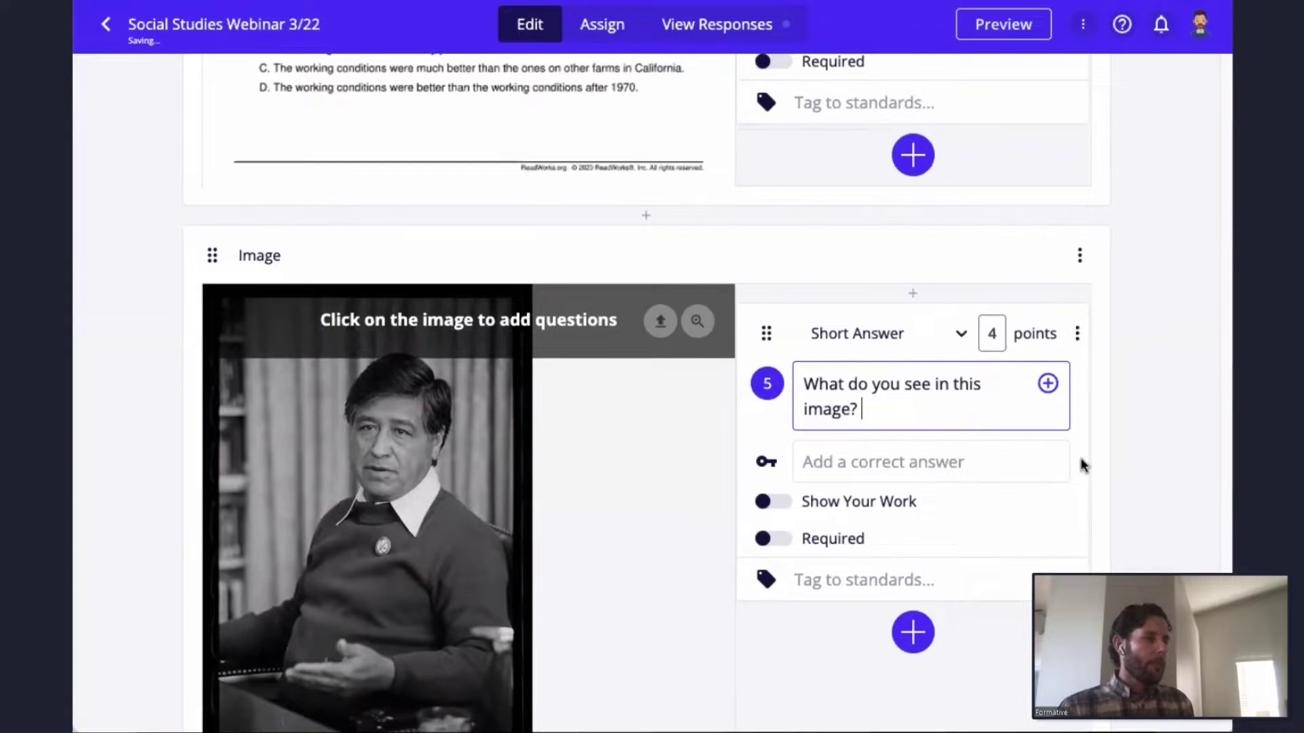
- Add a second short answer question beside the photo asking "What questions do you have ?"
scroll(1082, 463, down, 3)
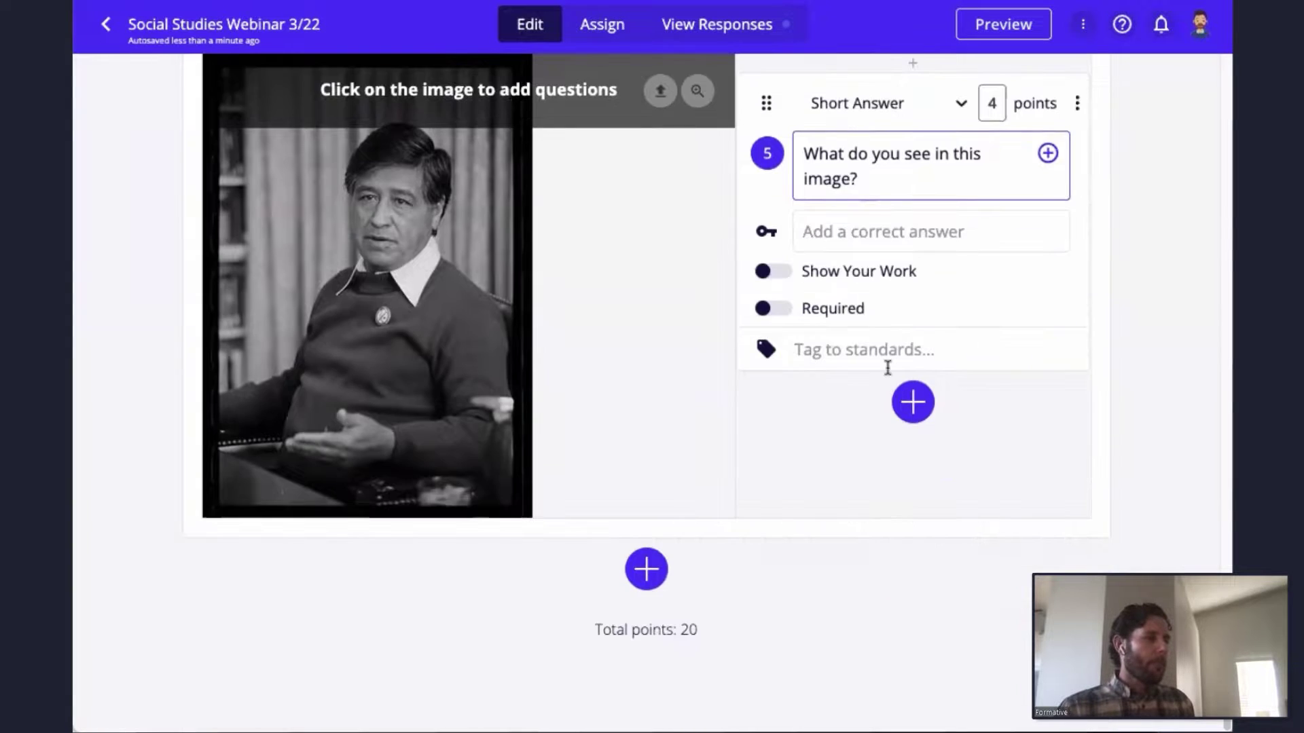
click(913, 402)
click(852, 300)
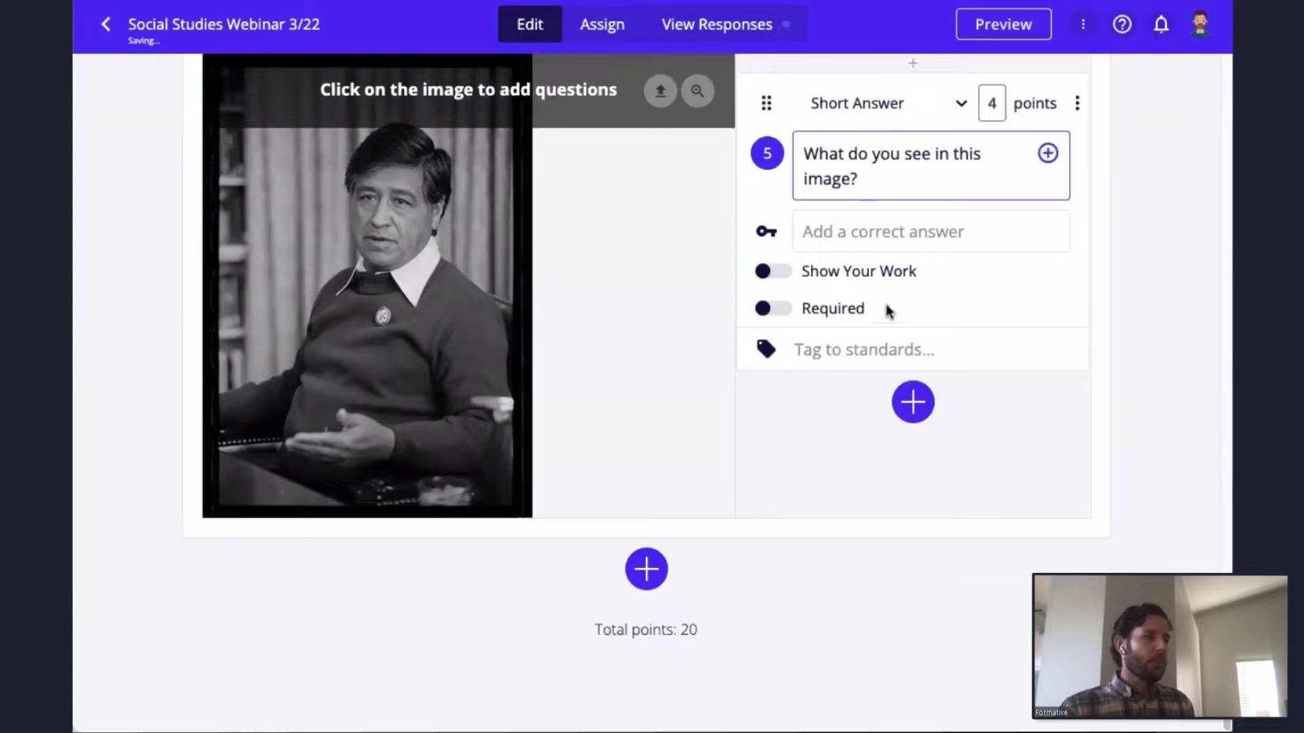
click(905, 467)
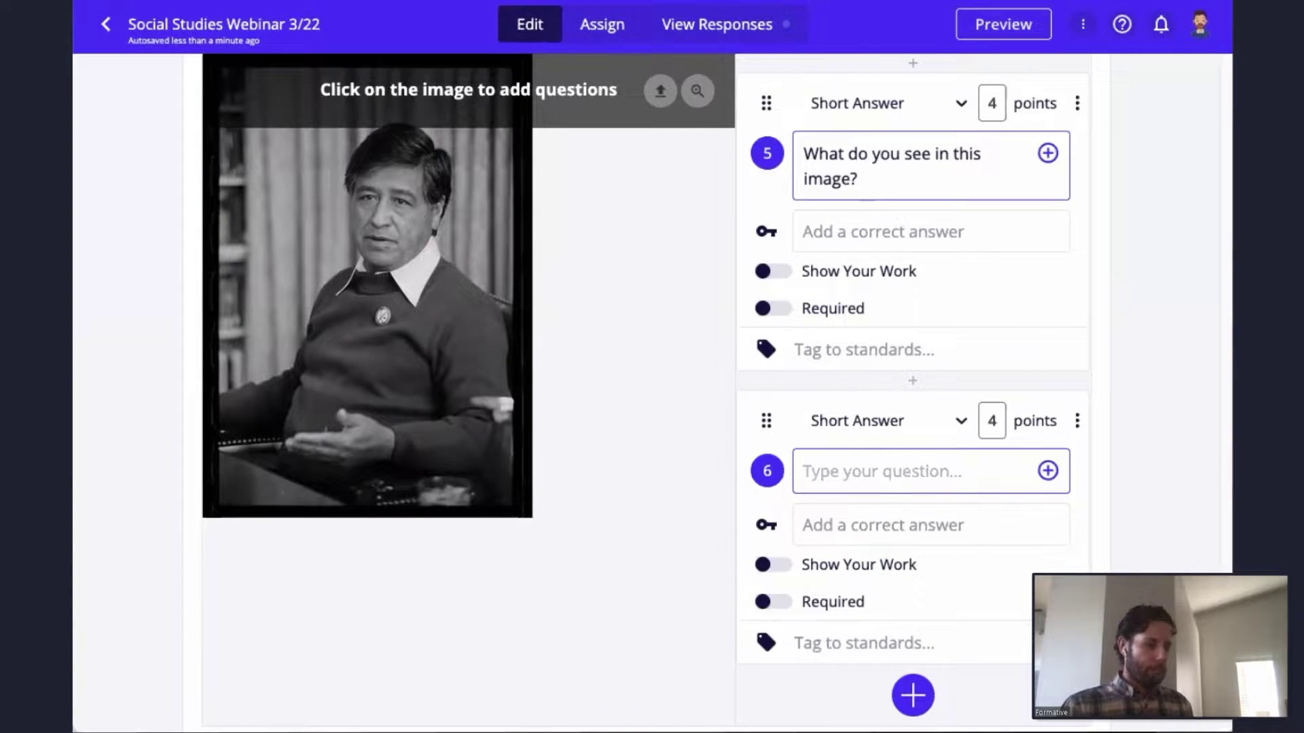
text(What questions do you have ?)
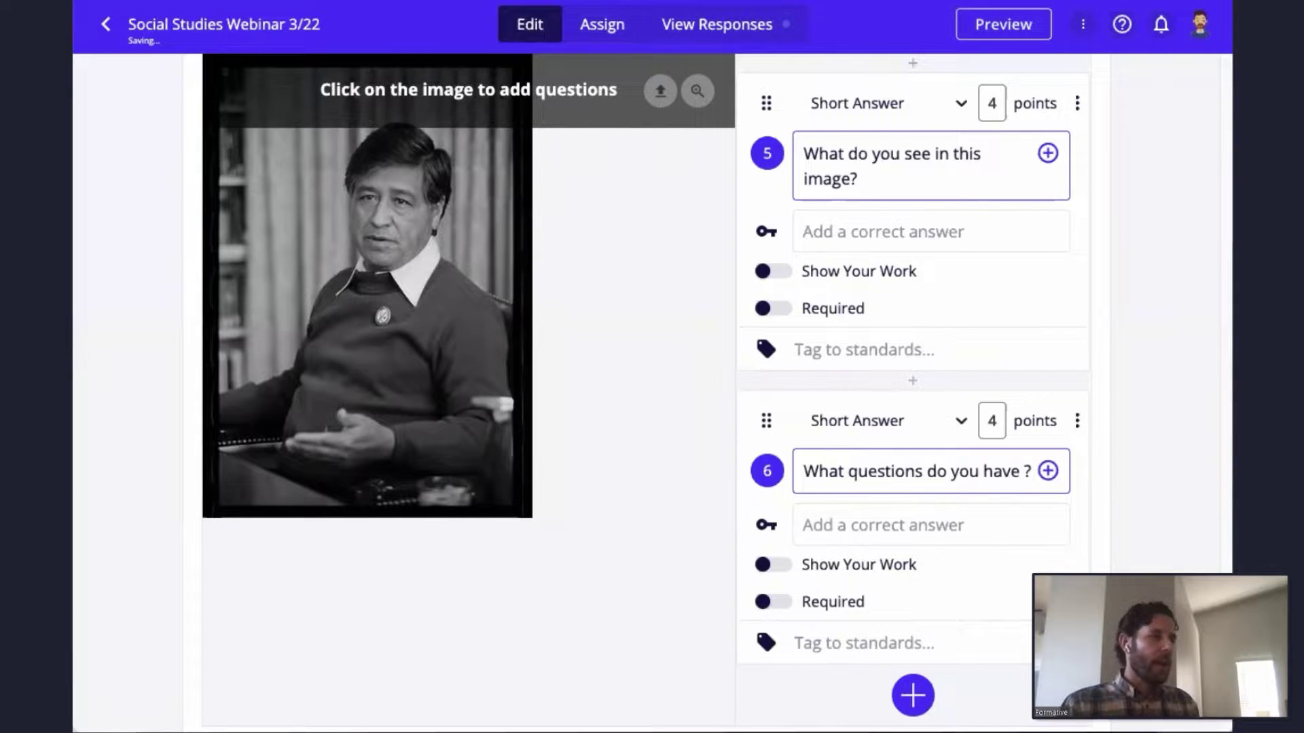
click(927, 693)
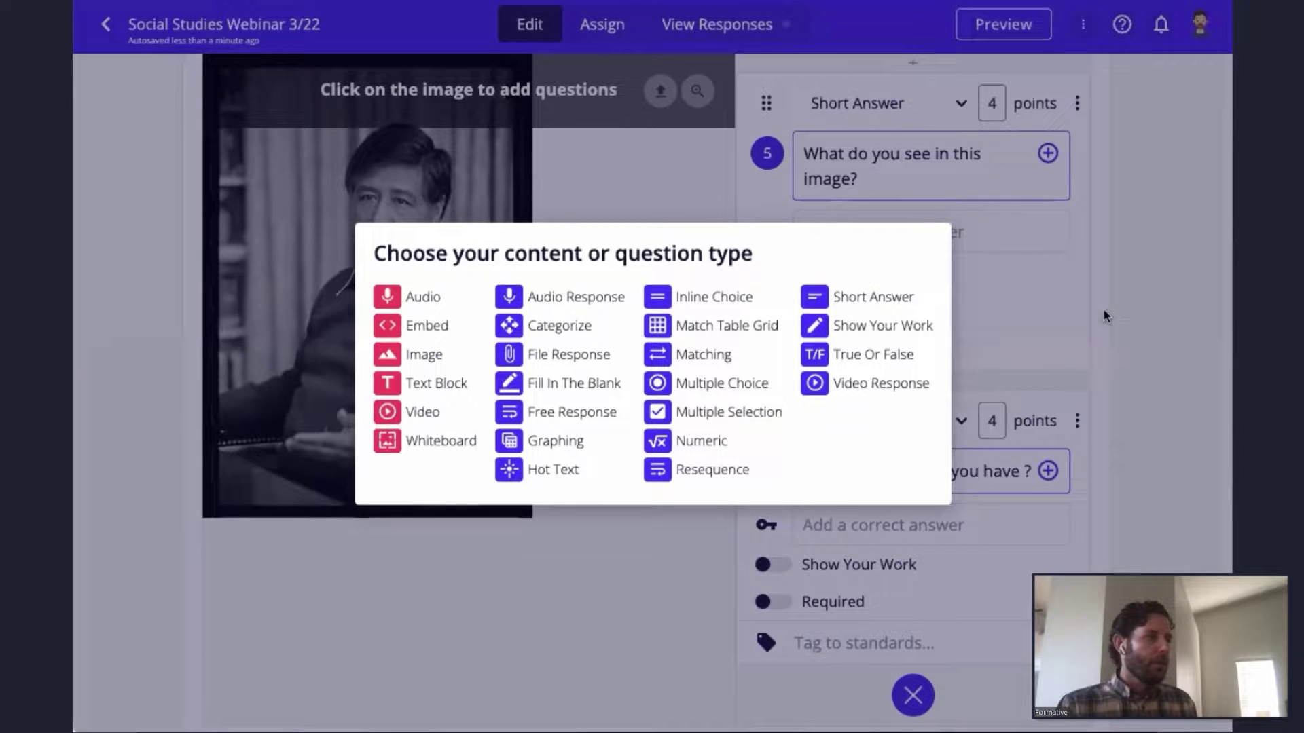
click(1138, 312)
- Add a Show Your Work question below the photo block
scroll(1134, 310, down, 3)
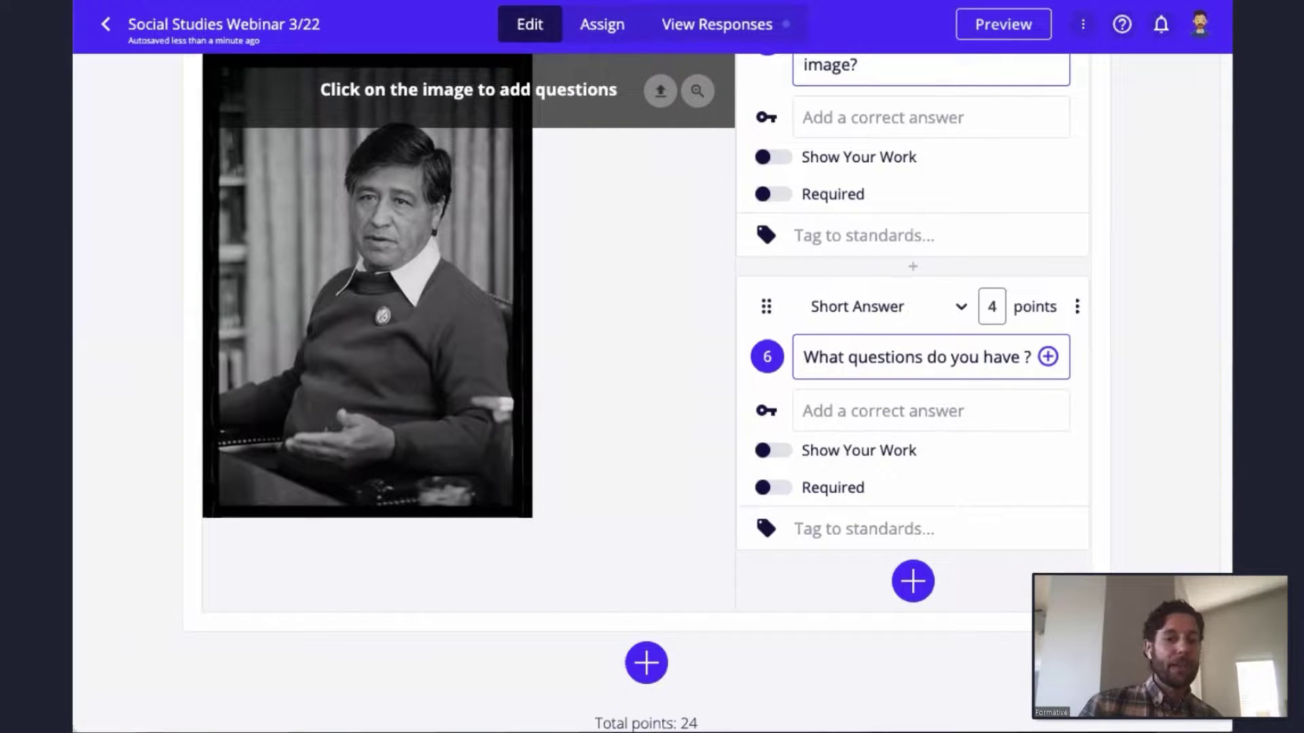
scroll(1077, 330, down, 2)
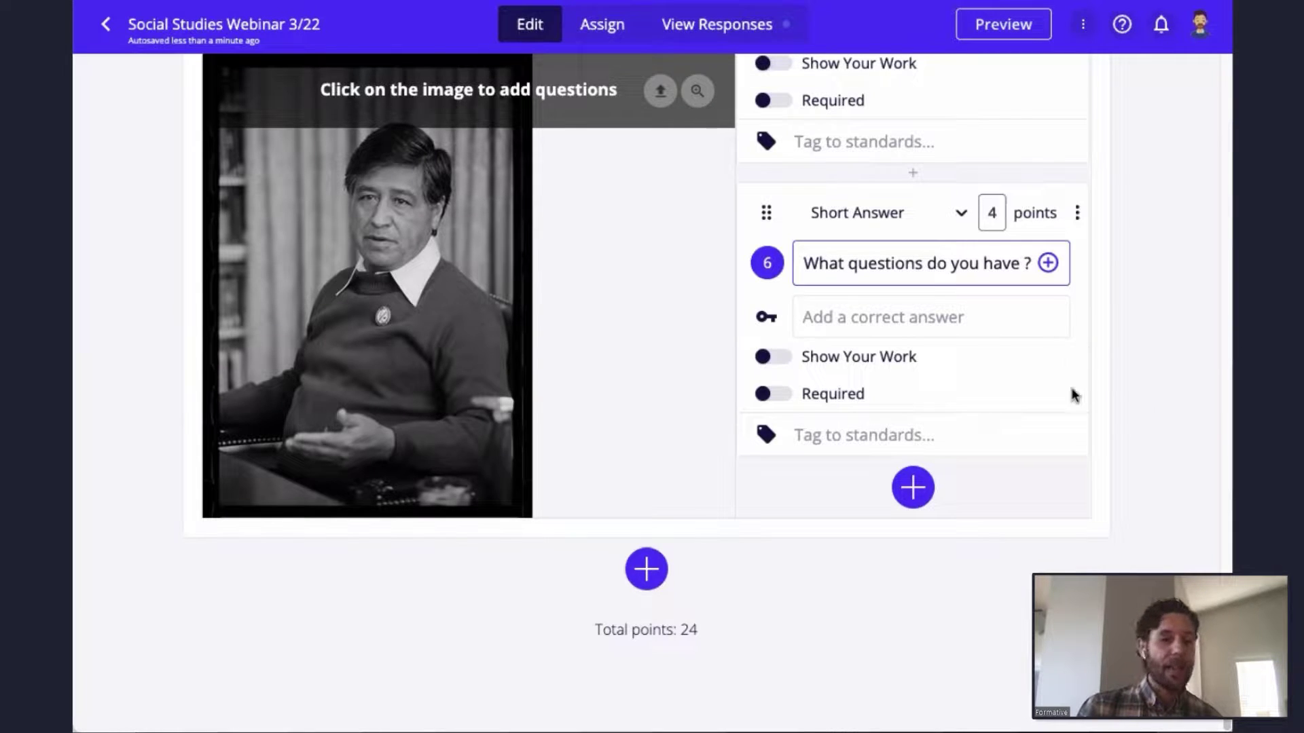
click(646, 569)
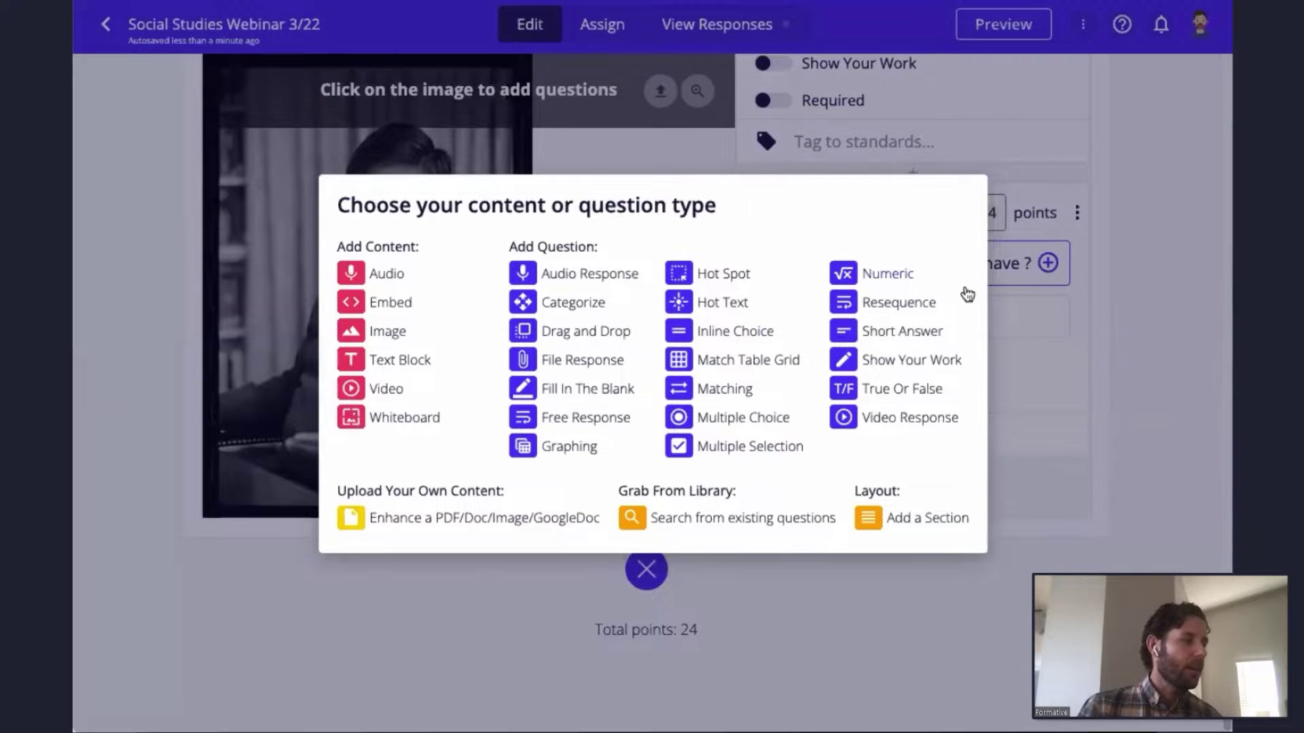
click(903, 359)
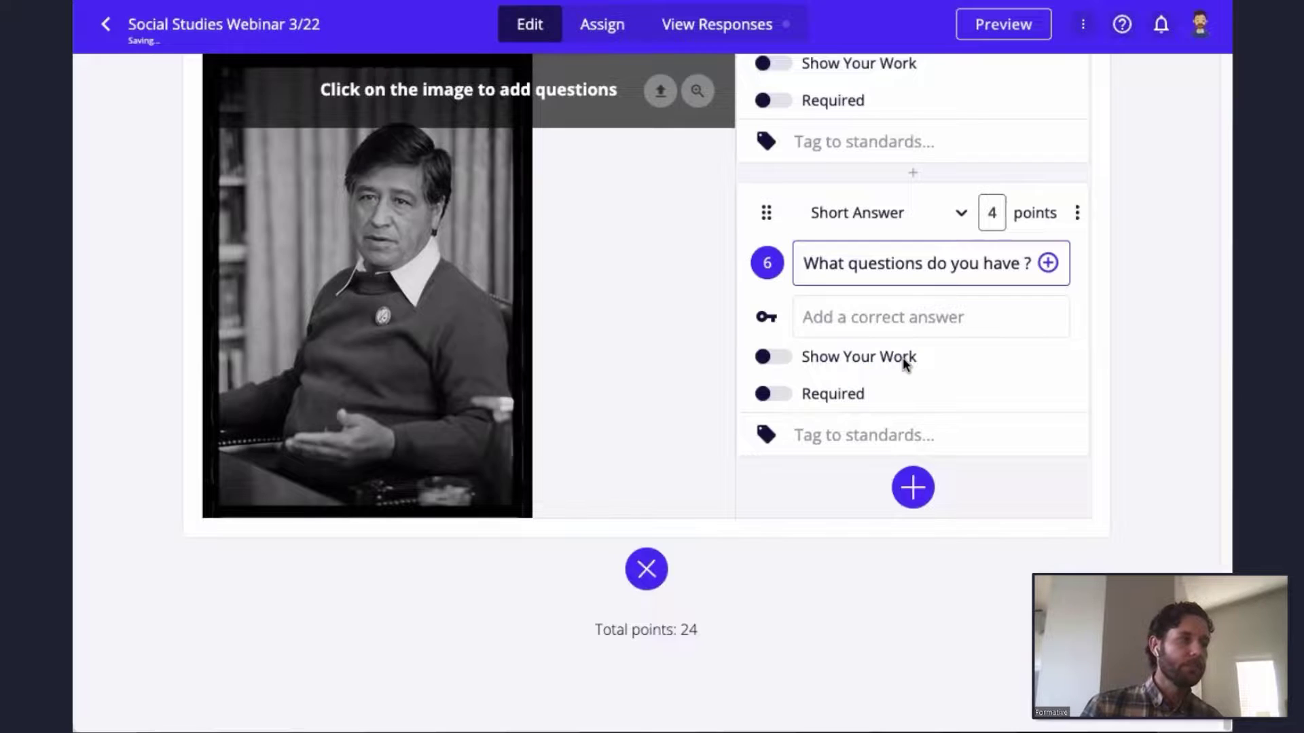
scroll(1220, 287, down, 4)
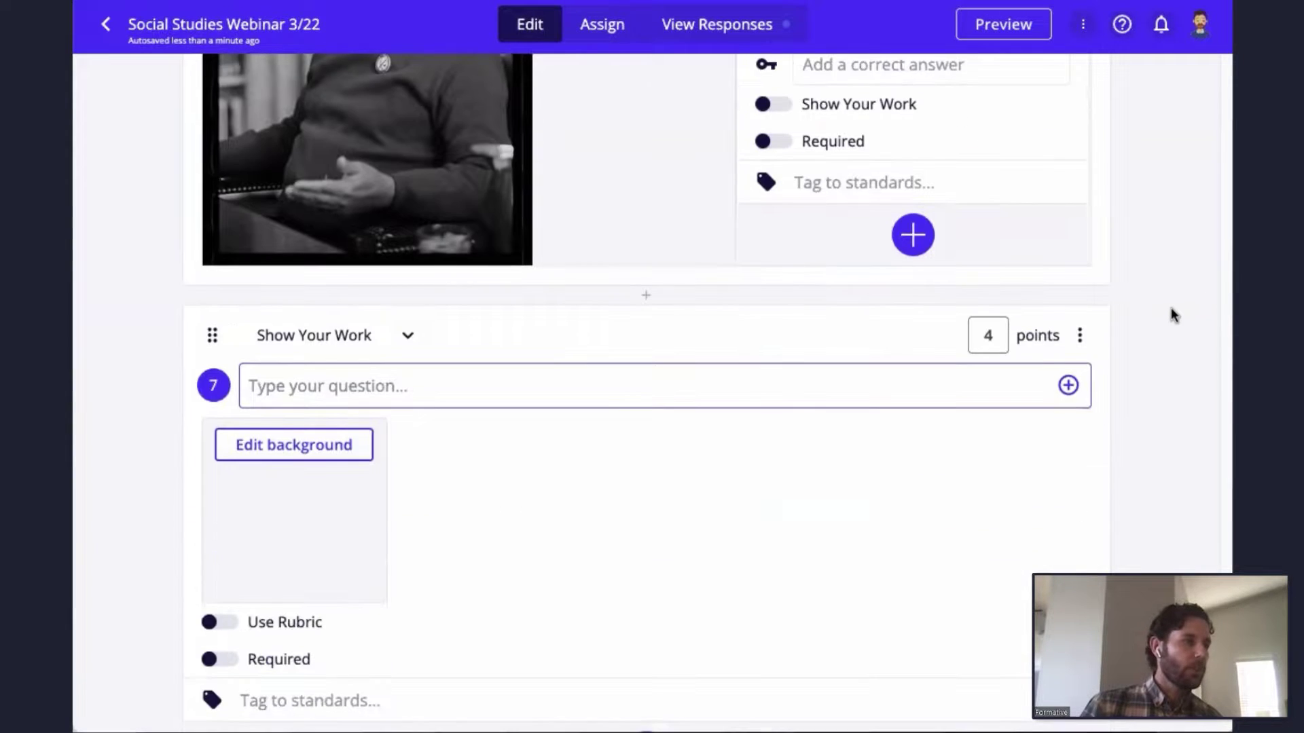
scroll(1174, 314, down, 2)
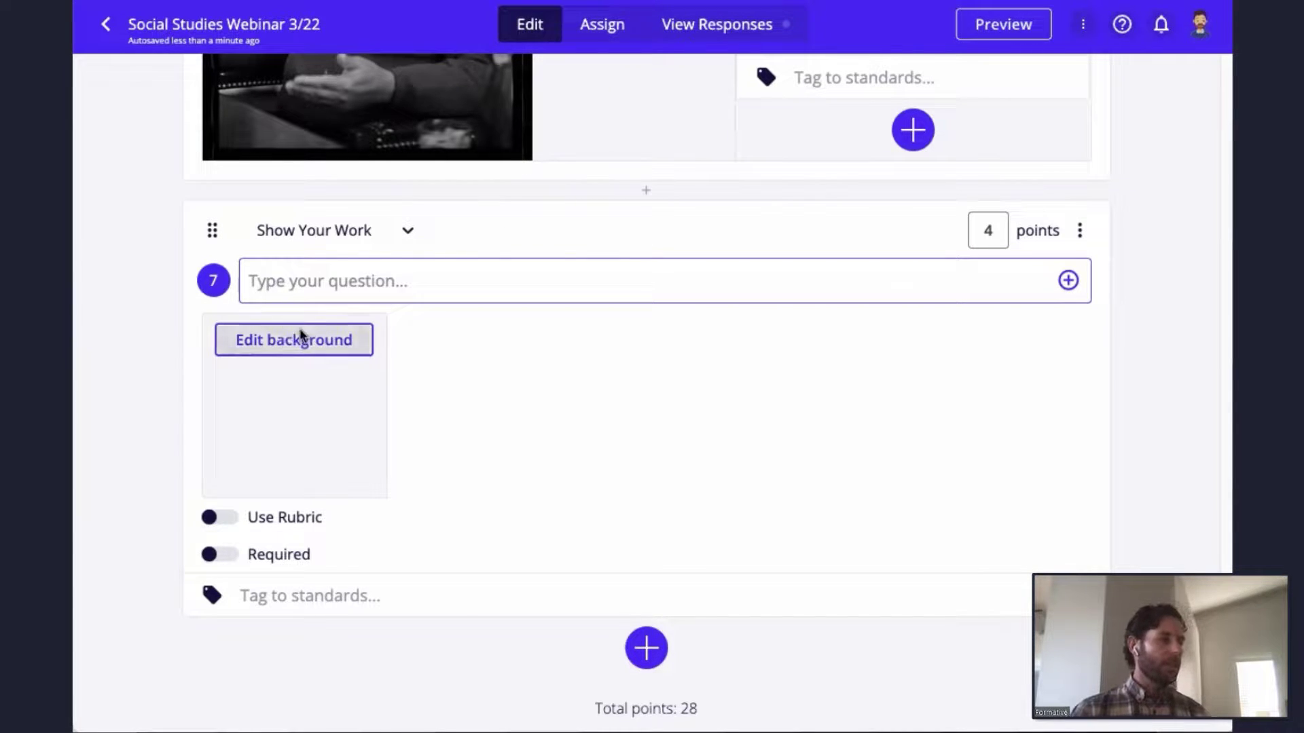
- Insert the image of the modified Andrew Johnson speech into the background of the Show Your Work question
click(299, 347)
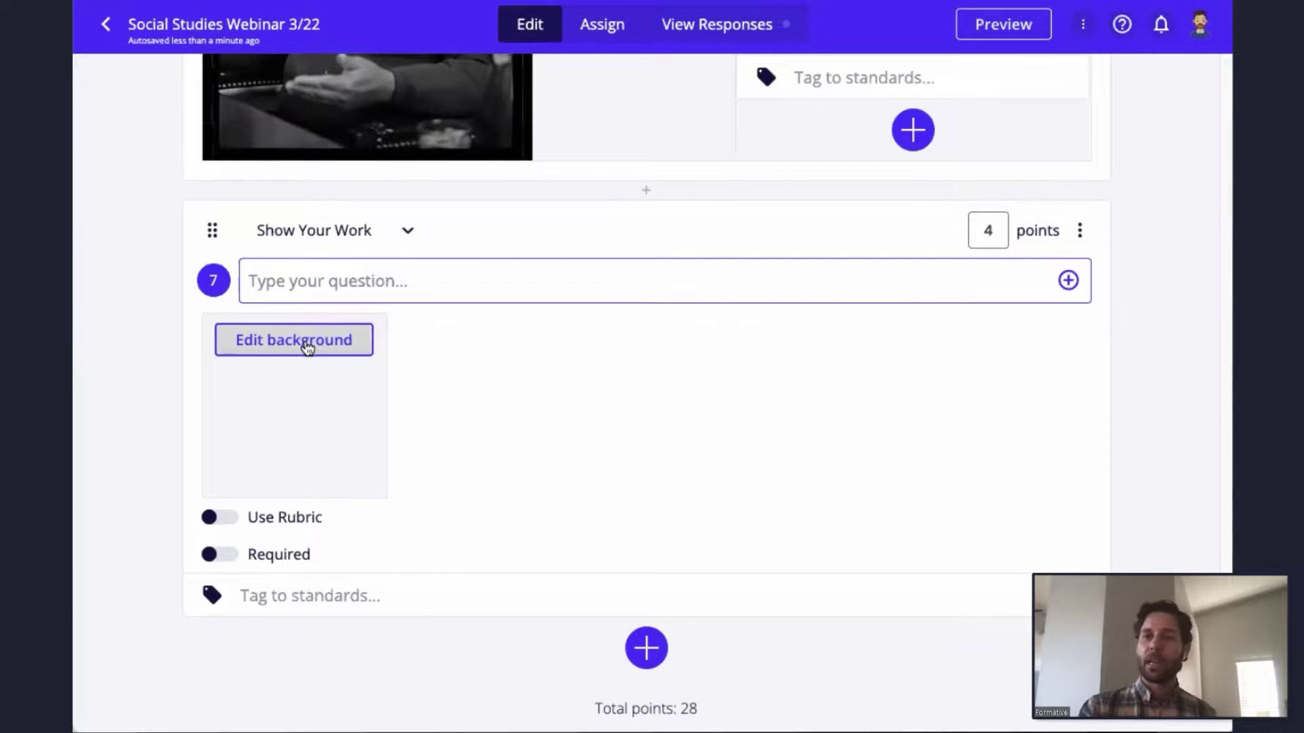
click(307, 343)
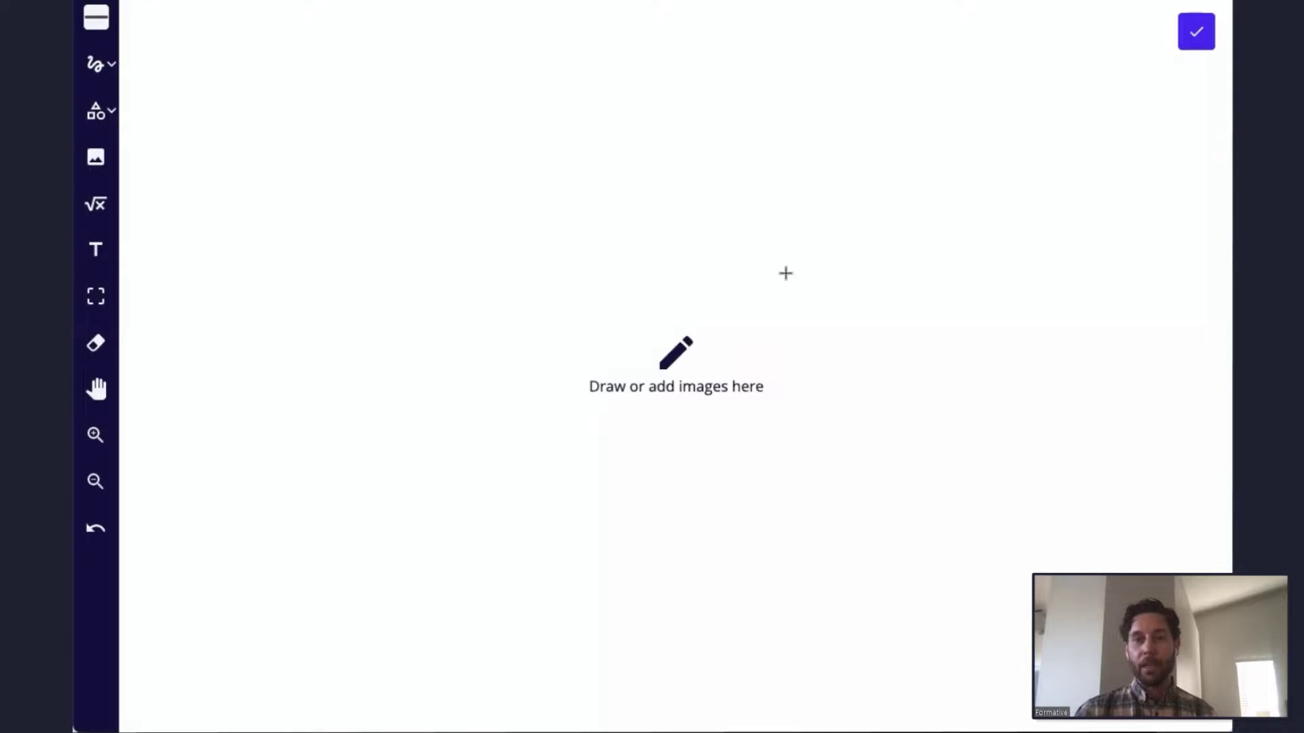
click(96, 159)
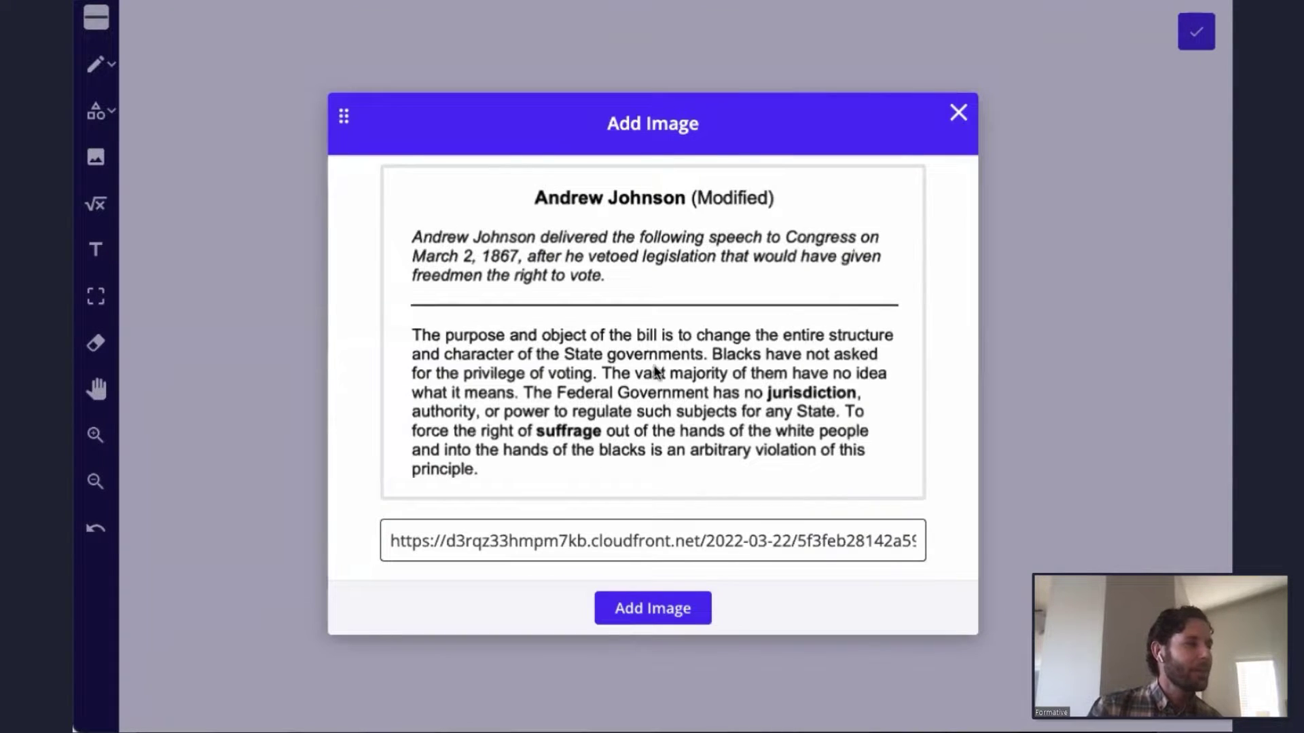
click(674, 616)
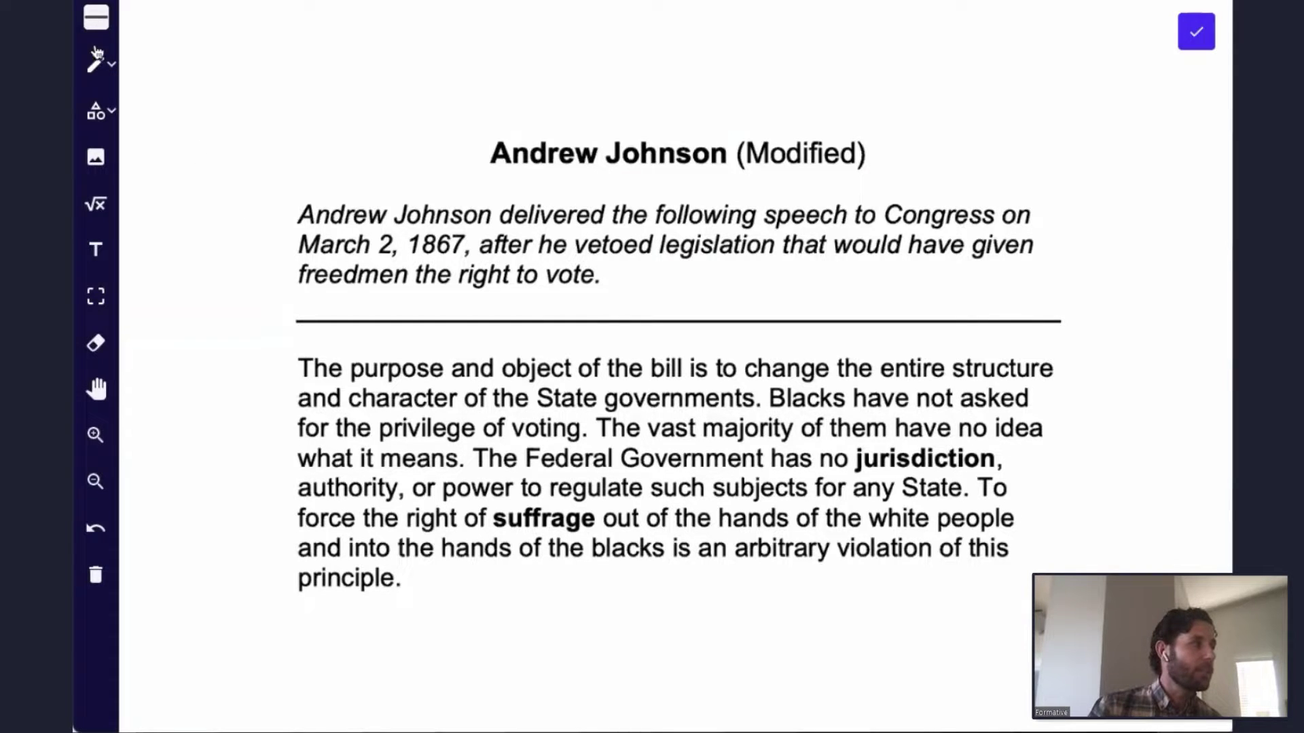
- Underline "The purpose and object of the bill is to change" and circle "jurisdiction" freehand in green, and save the background
click(96, 68)
click(129, 116)
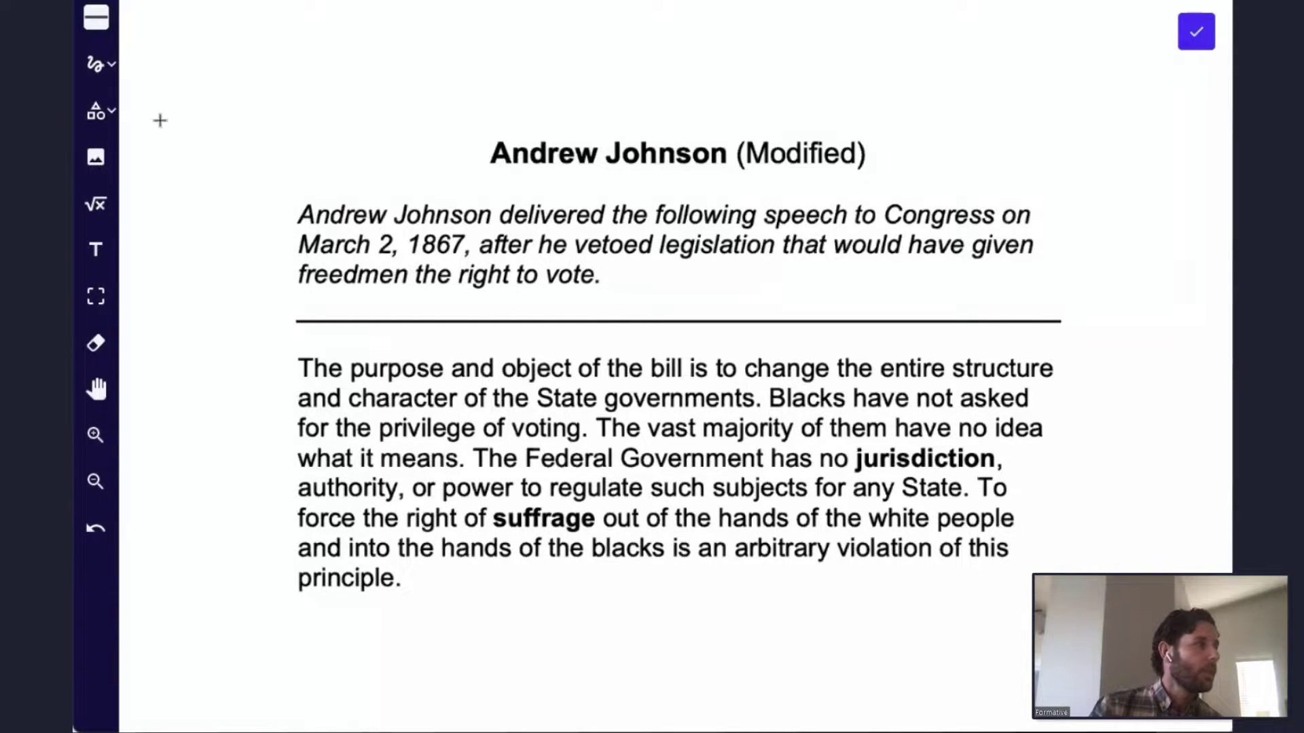
click(96, 19)
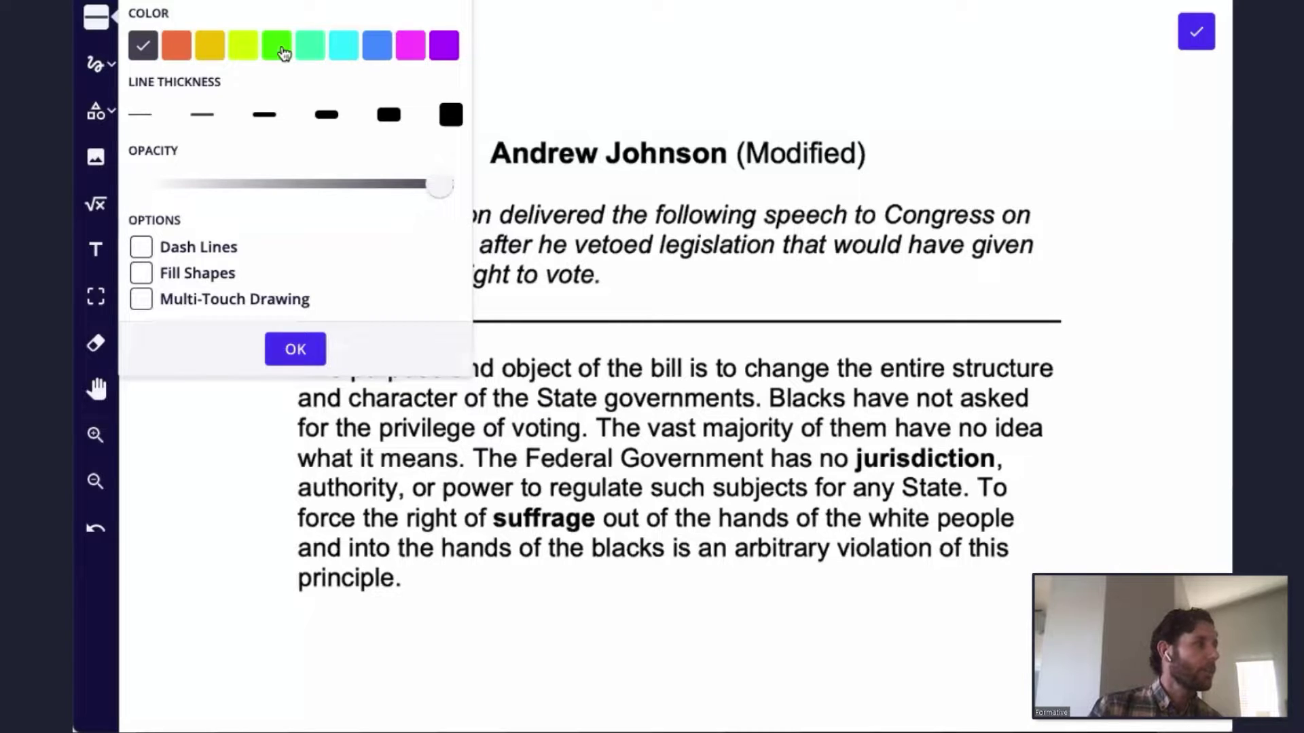
click(278, 47)
click(295, 349)
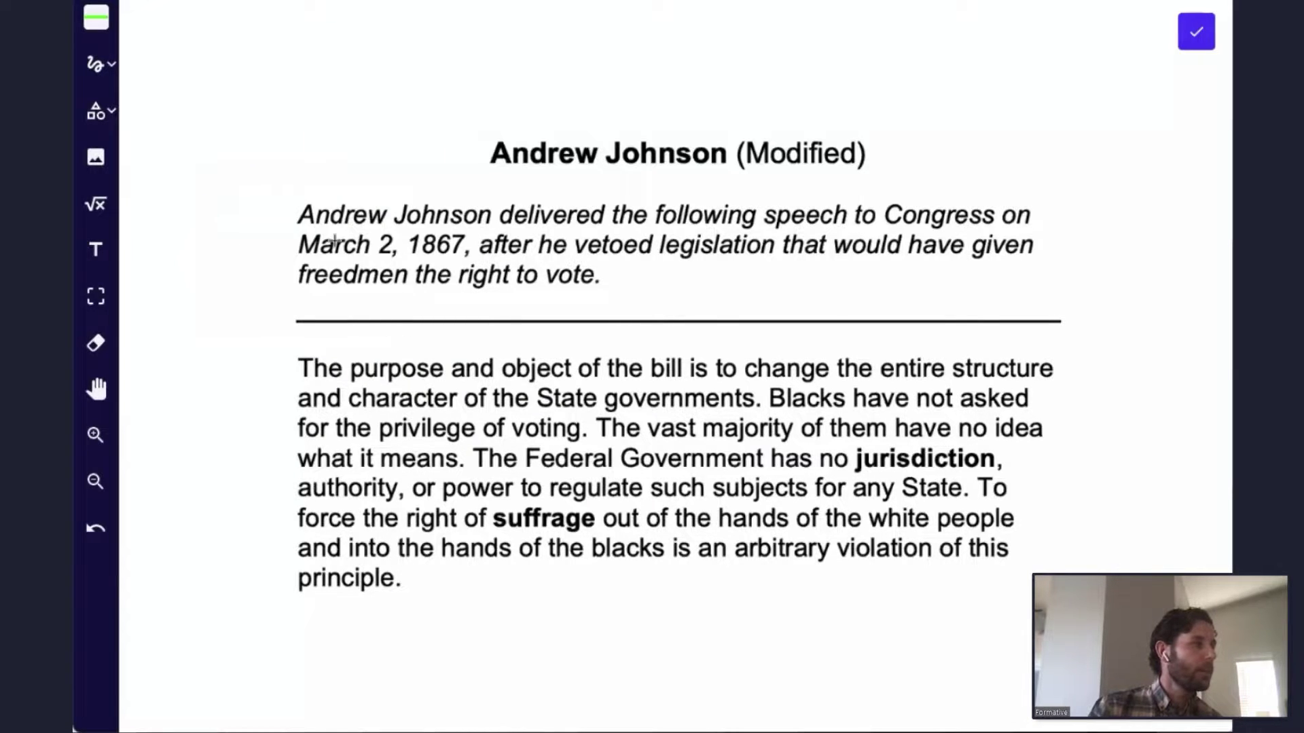
drag(304, 387, 373, 381)
drag(496, 391, 818, 379)
mouse_move(966, 438)
mouse_down()
mouse_move(879, 488)
mouse_move(956, 442)
mouse_up()
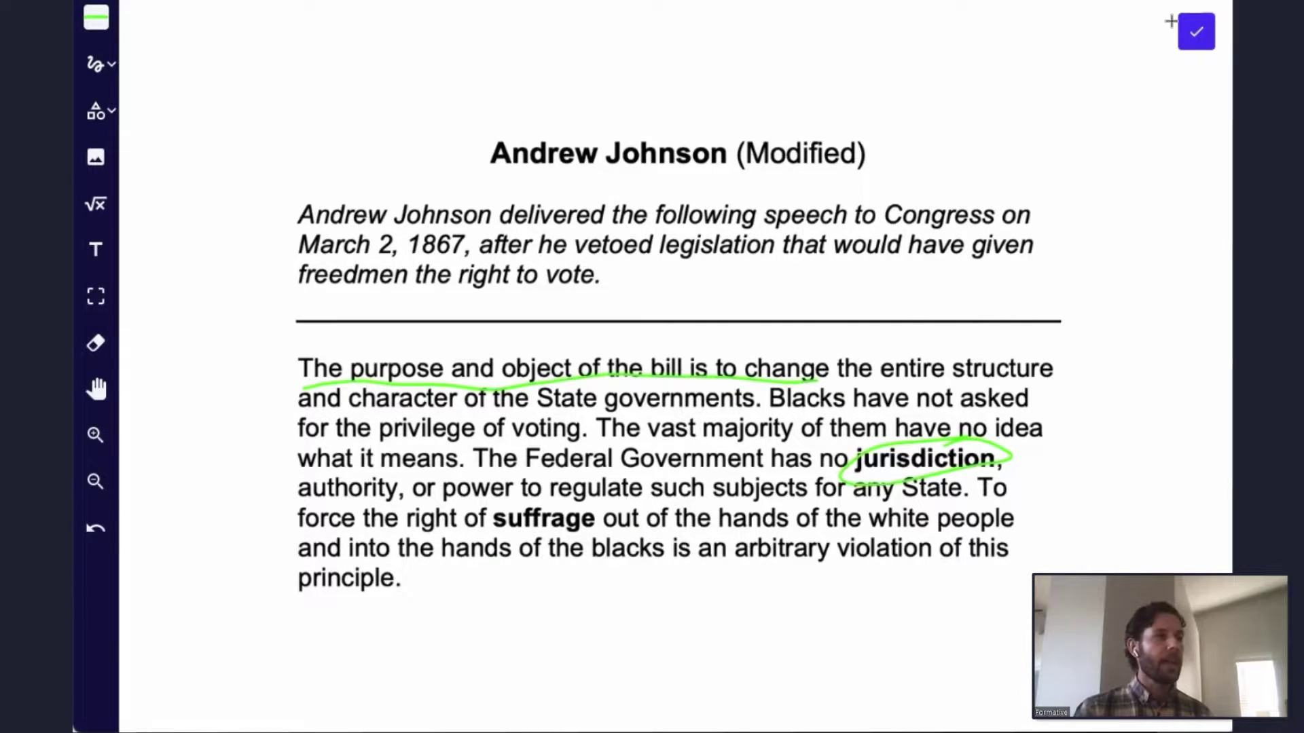
click(1196, 31)
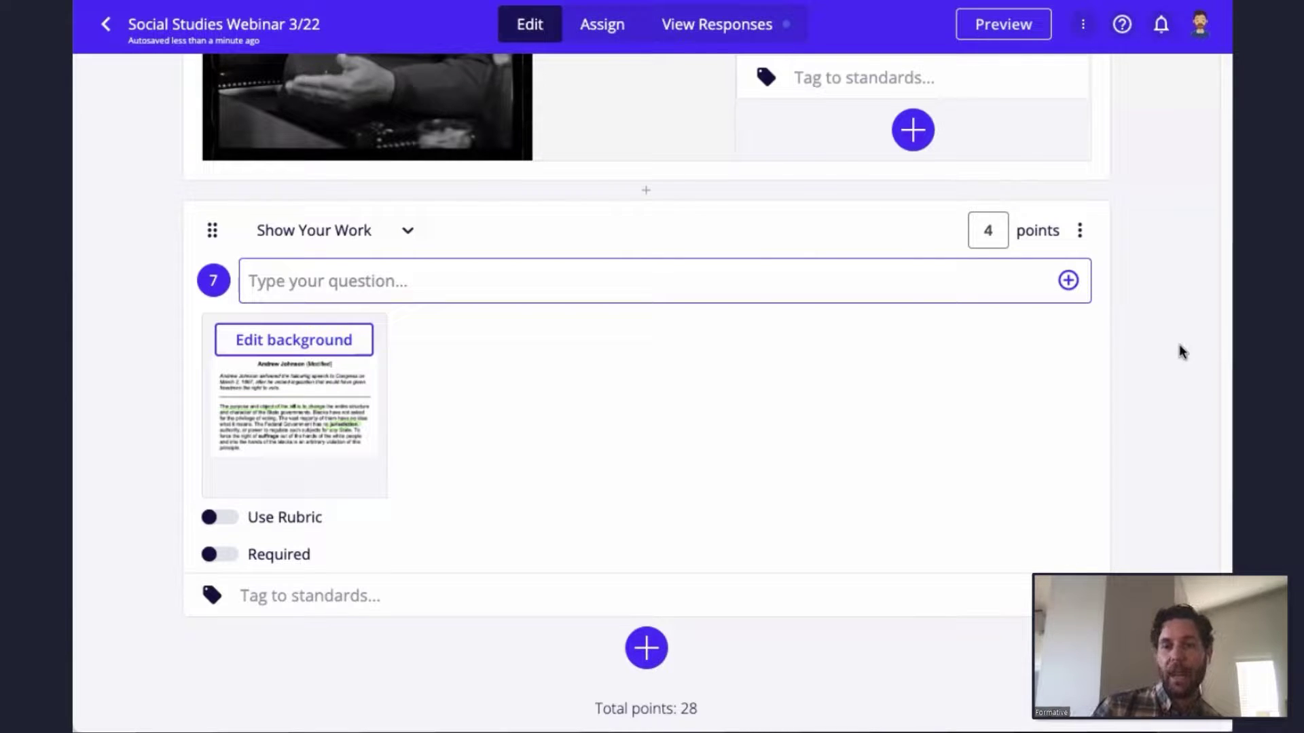
- Add a Free Response question below the Show Your Work question
scroll(1114, 370, down, 2)
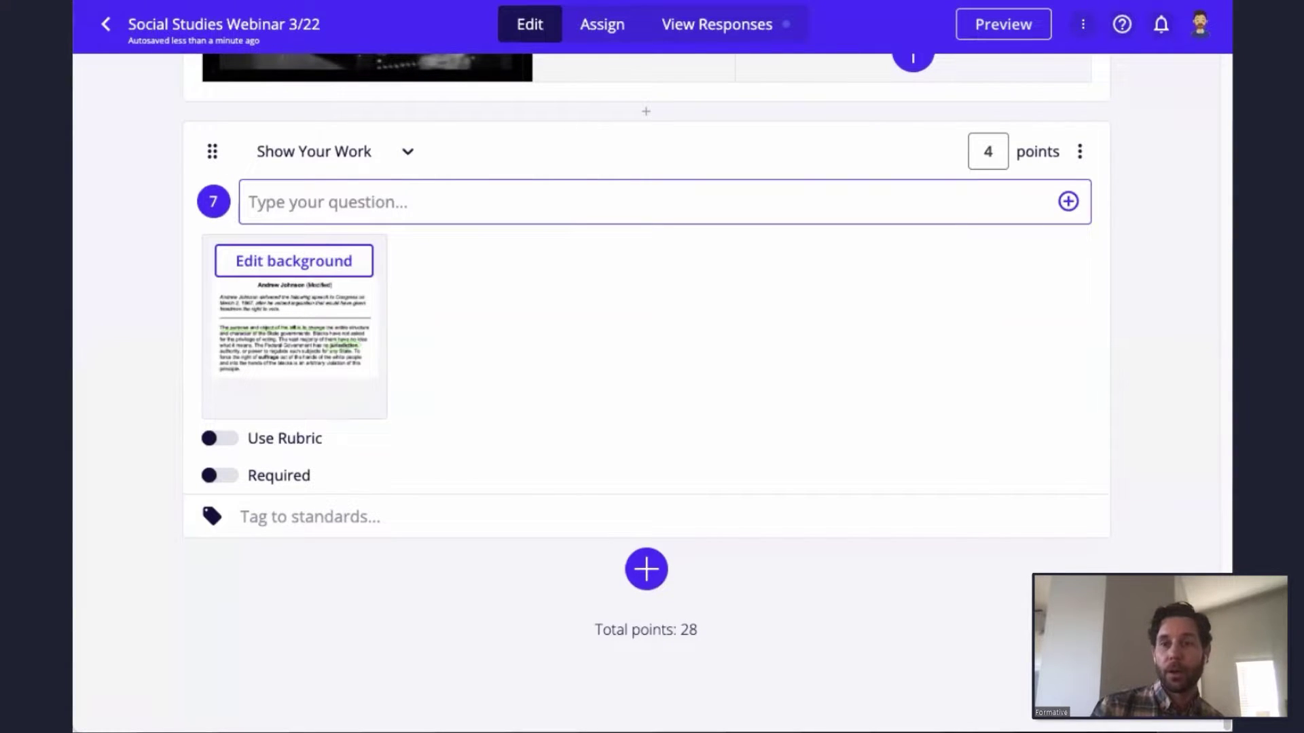
click(656, 574)
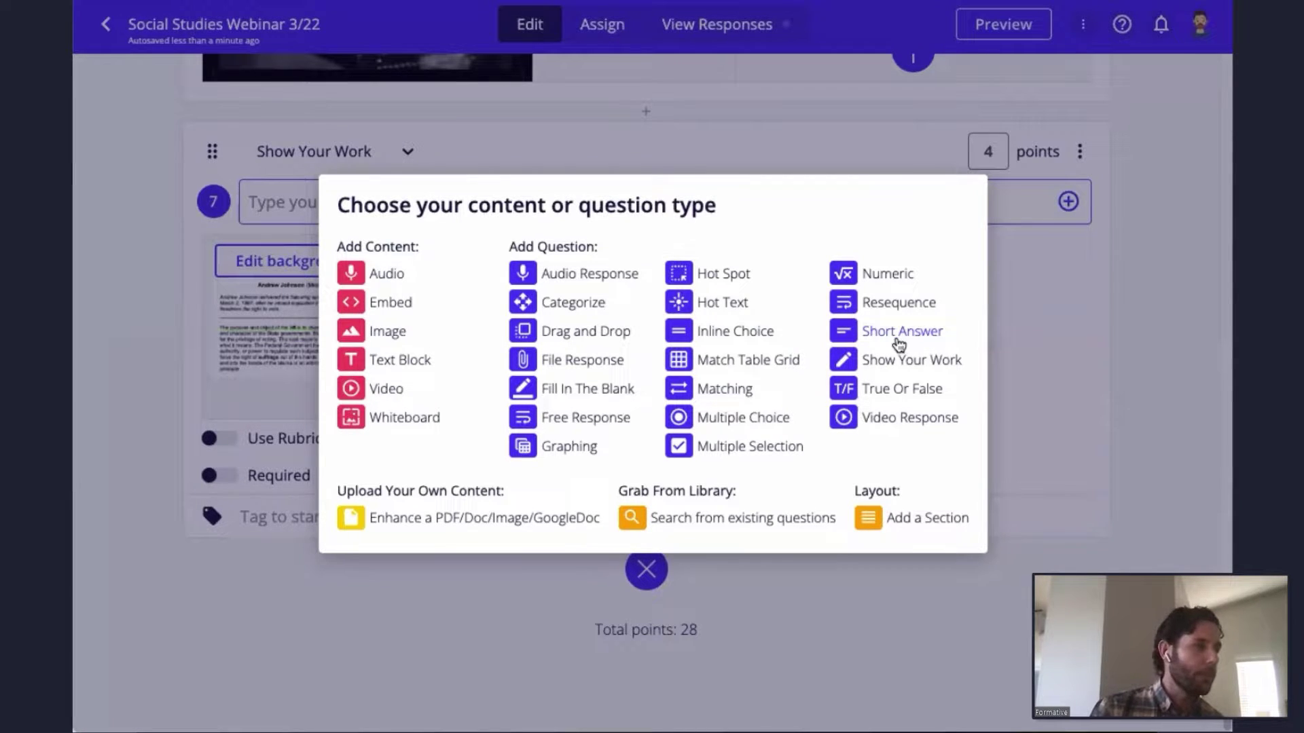
click(582, 419)
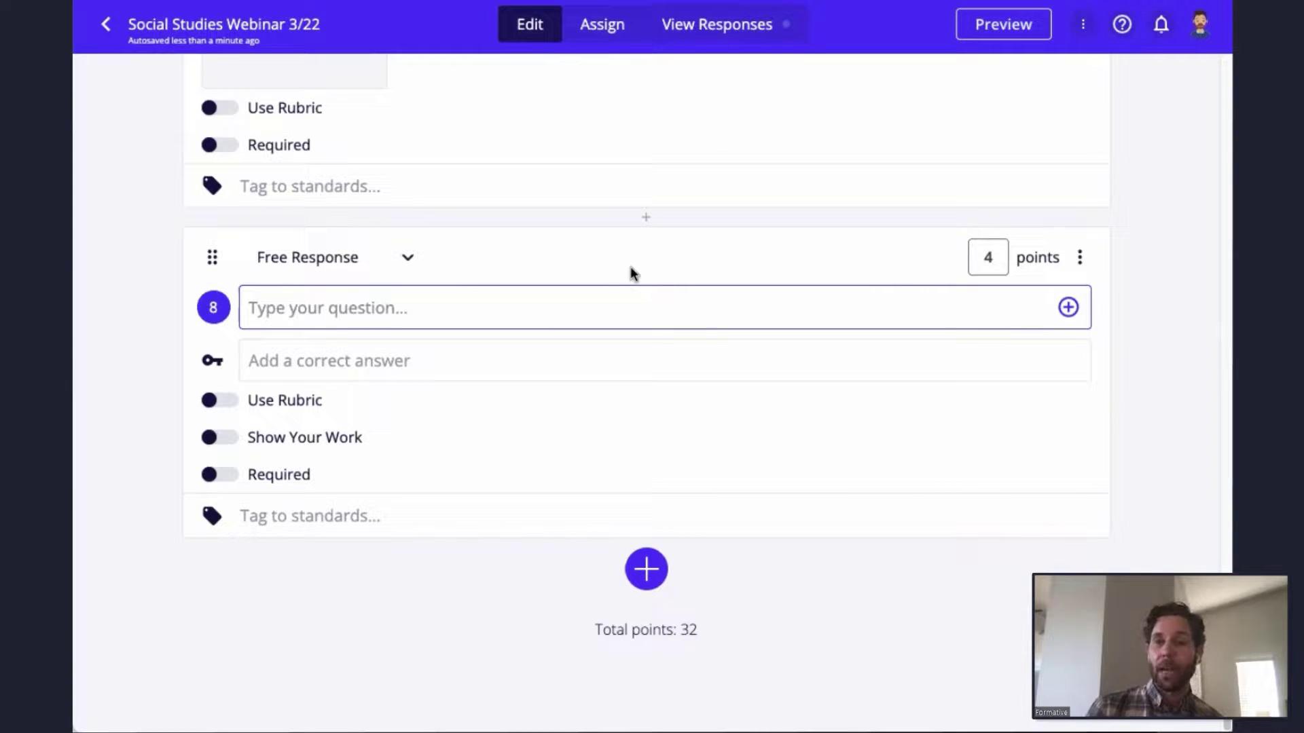
- Preview the formative as a student in the laptop-size layout
click(1006, 31)
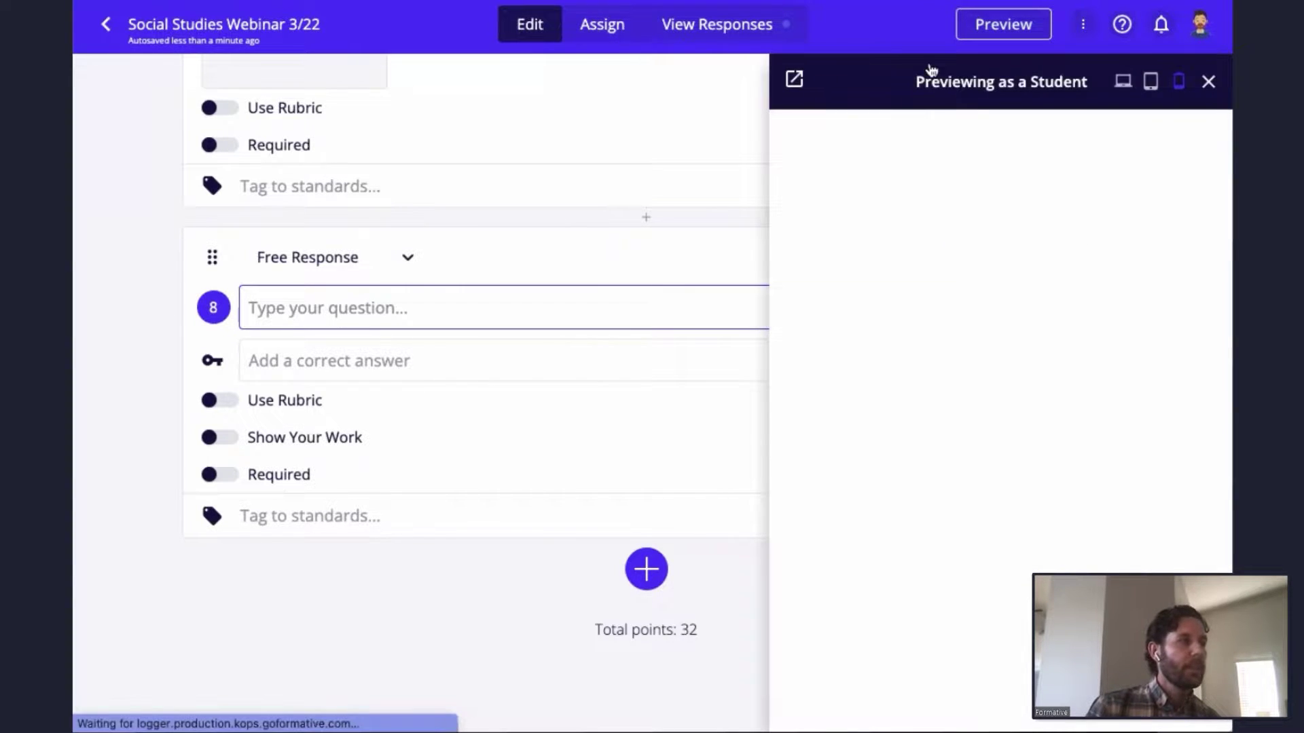
click(1121, 82)
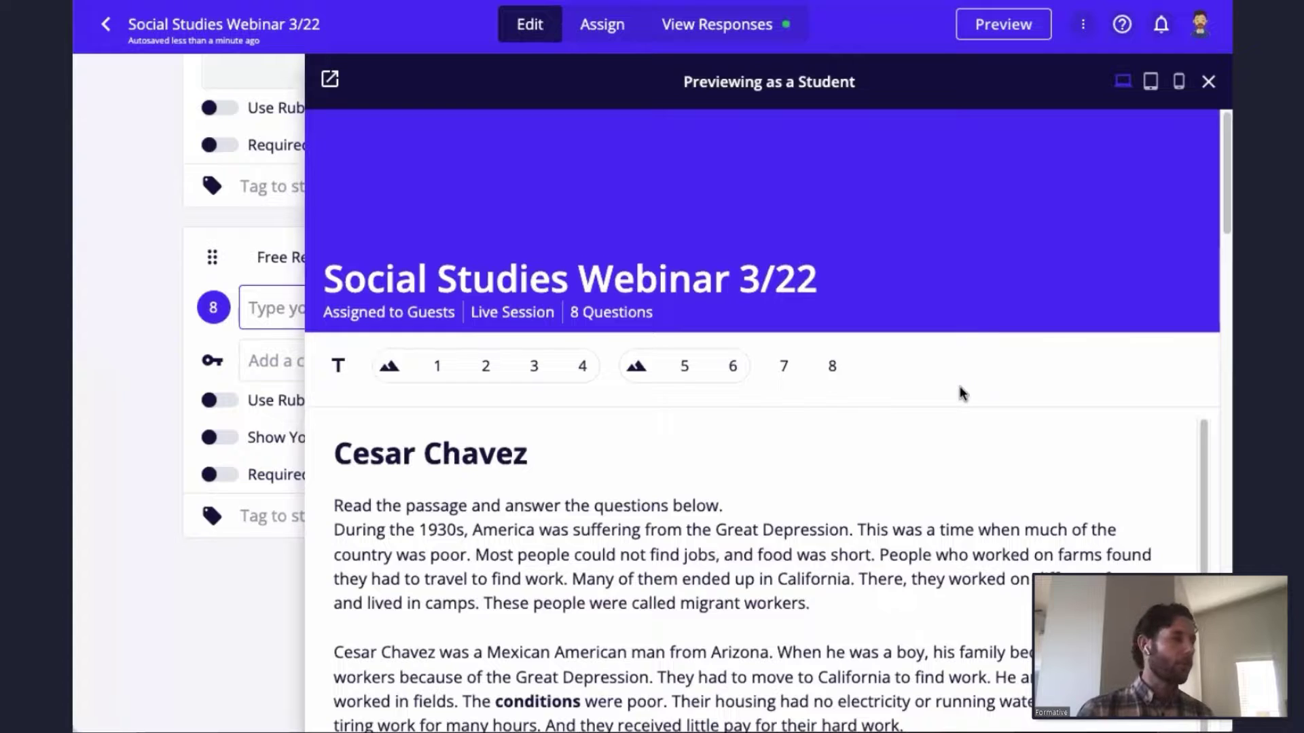
- Answer free response question 8 in the student preview with "Type their response." and "Multiple lines" on separate lines
scroll(961, 394, down, 10)
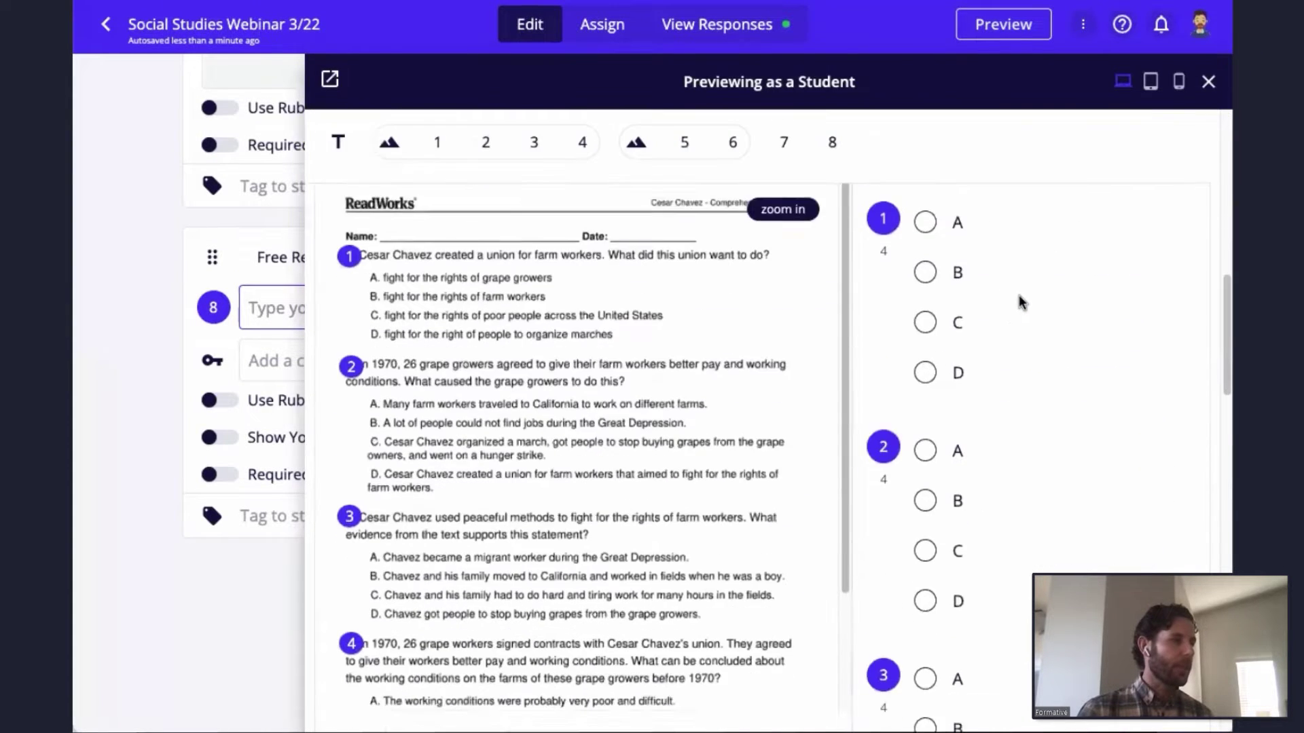
scroll(1022, 303, down, 15)
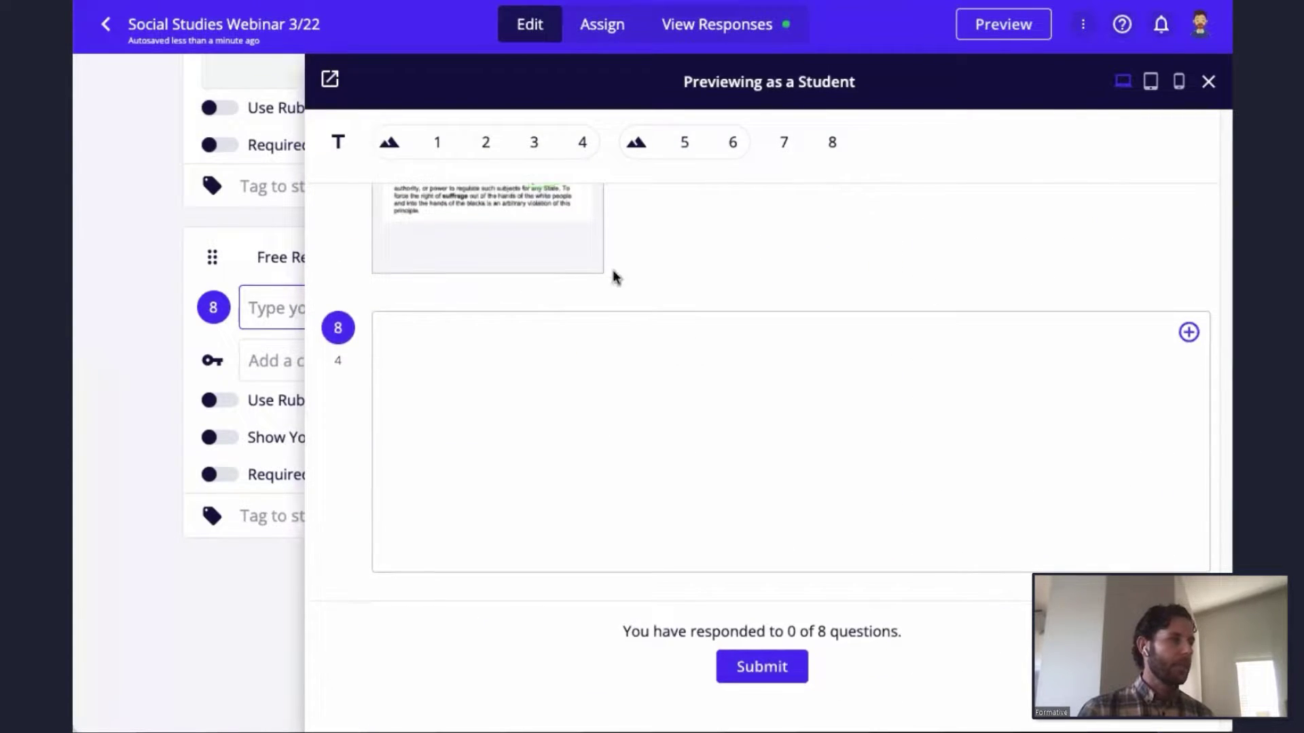
scroll(800, 404, down, 1)
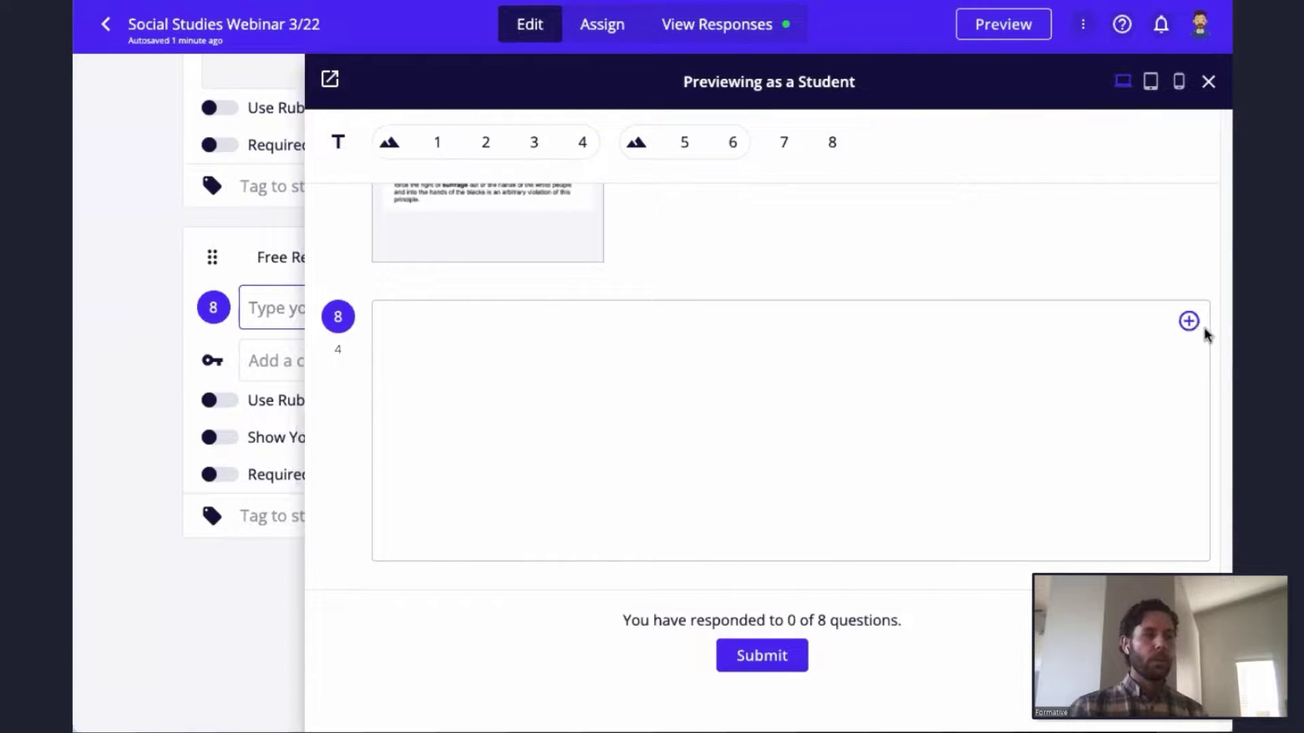
click(1190, 323)
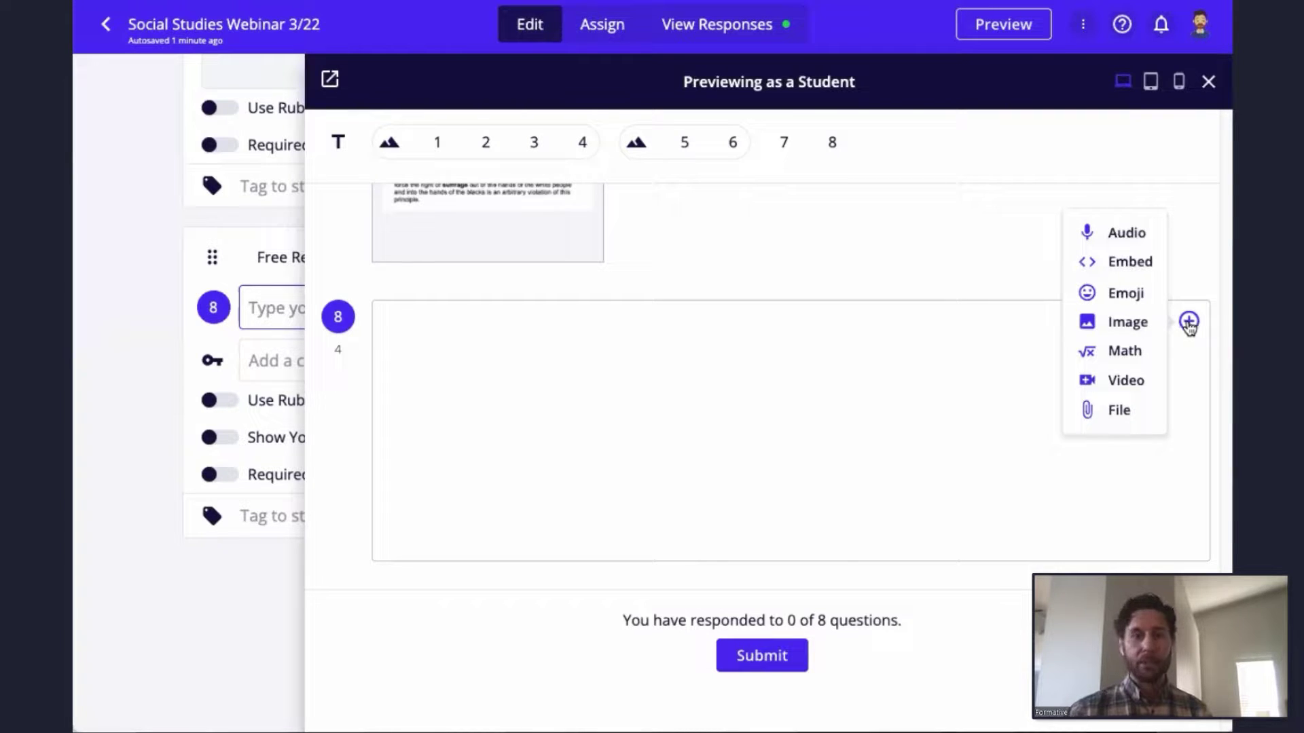
click(683, 393)
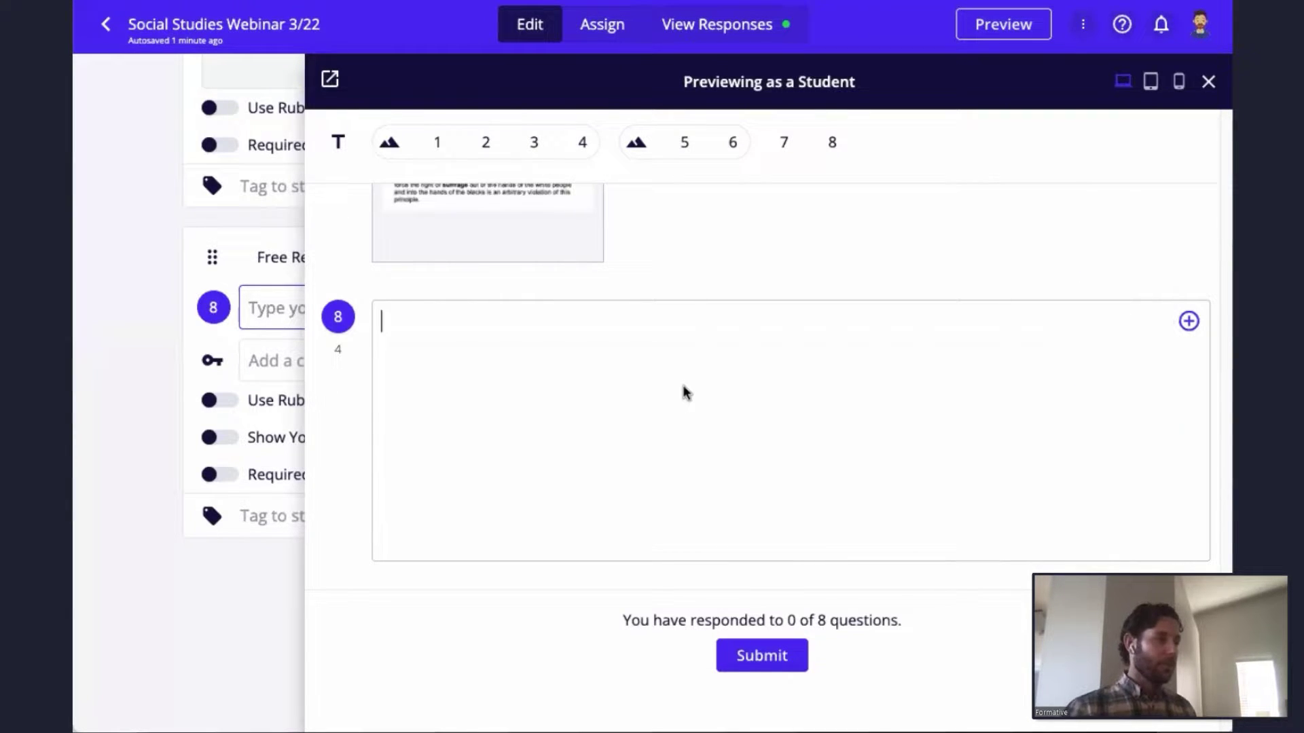
text(Type th)
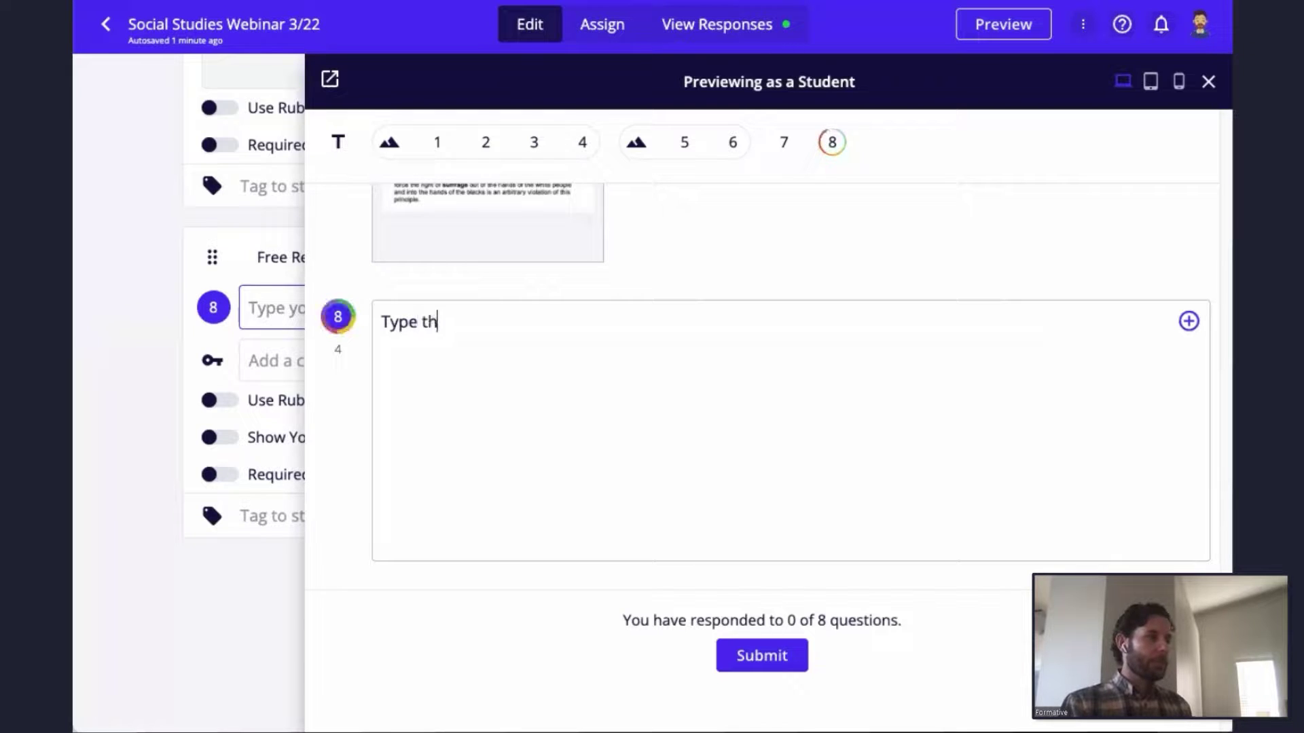
text(eir response.)
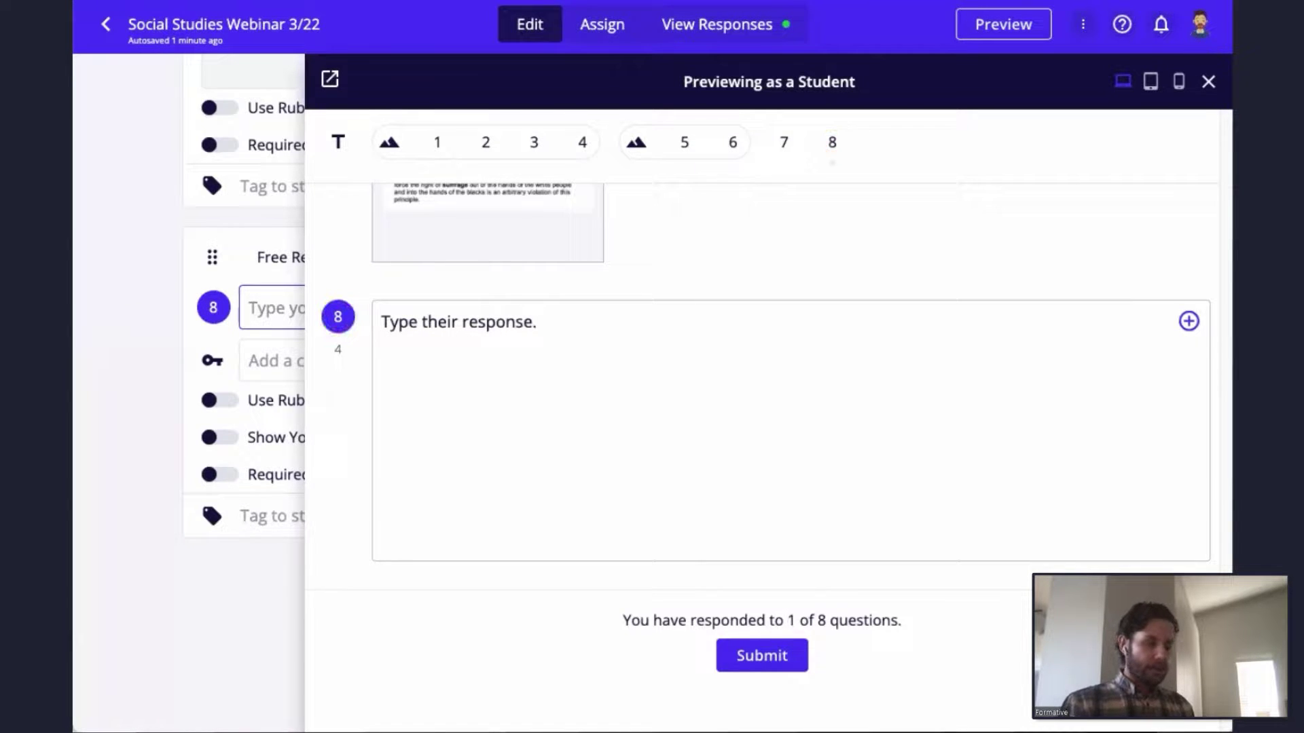
key(Return)
text(Multiple lines)
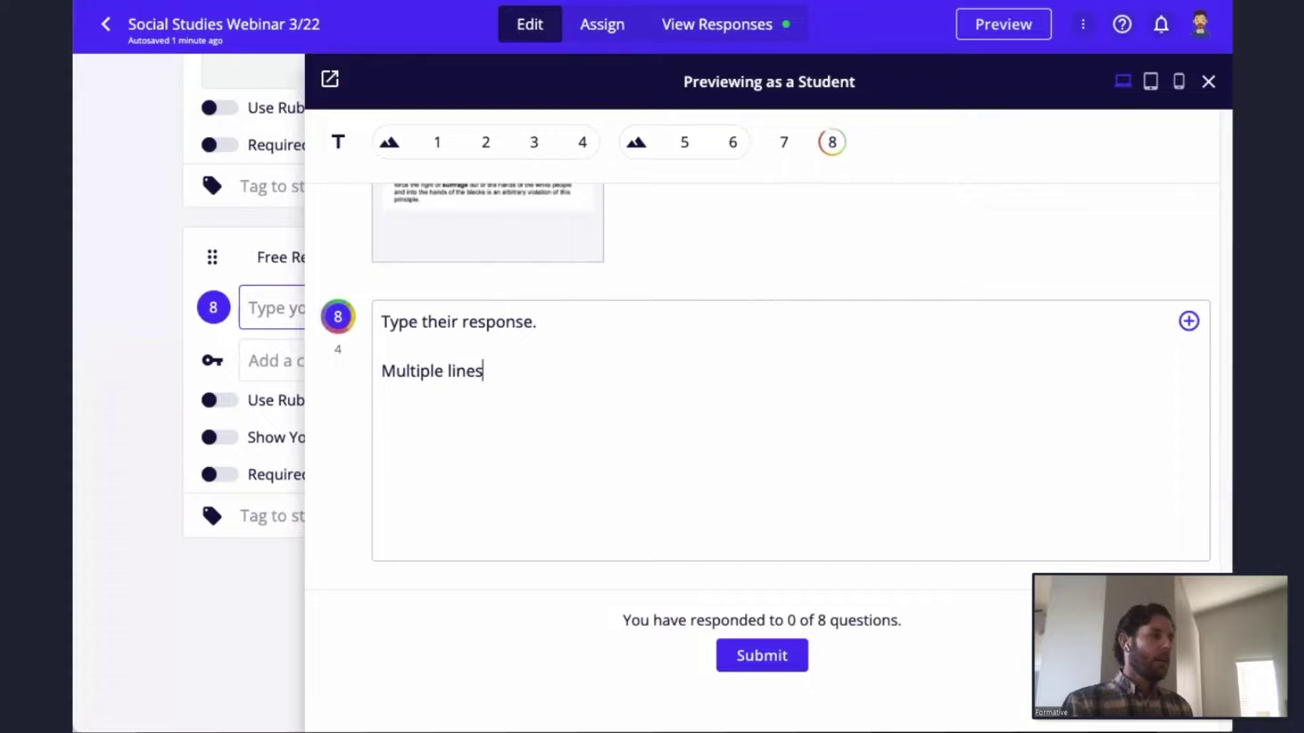
key(Return)
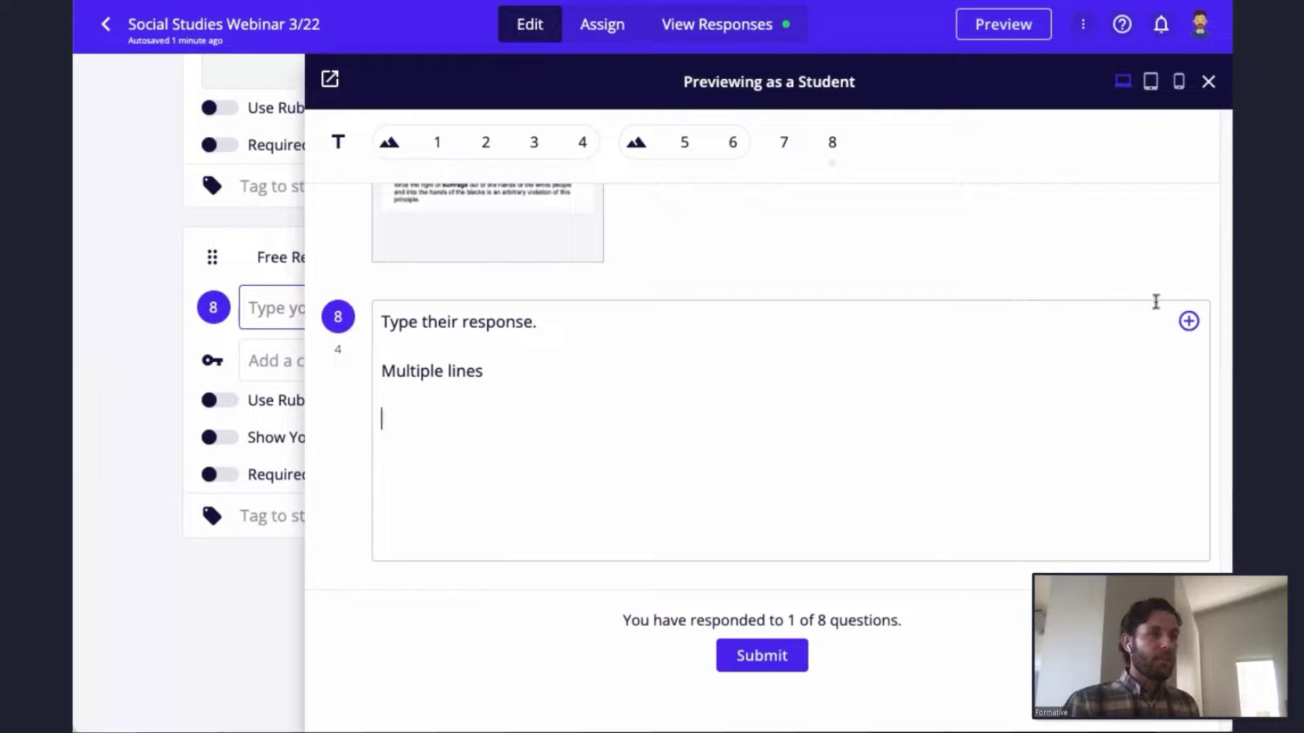
- Draw a freehand green scribble as an image and add it below the text in the question 8 answer
click(1188, 324)
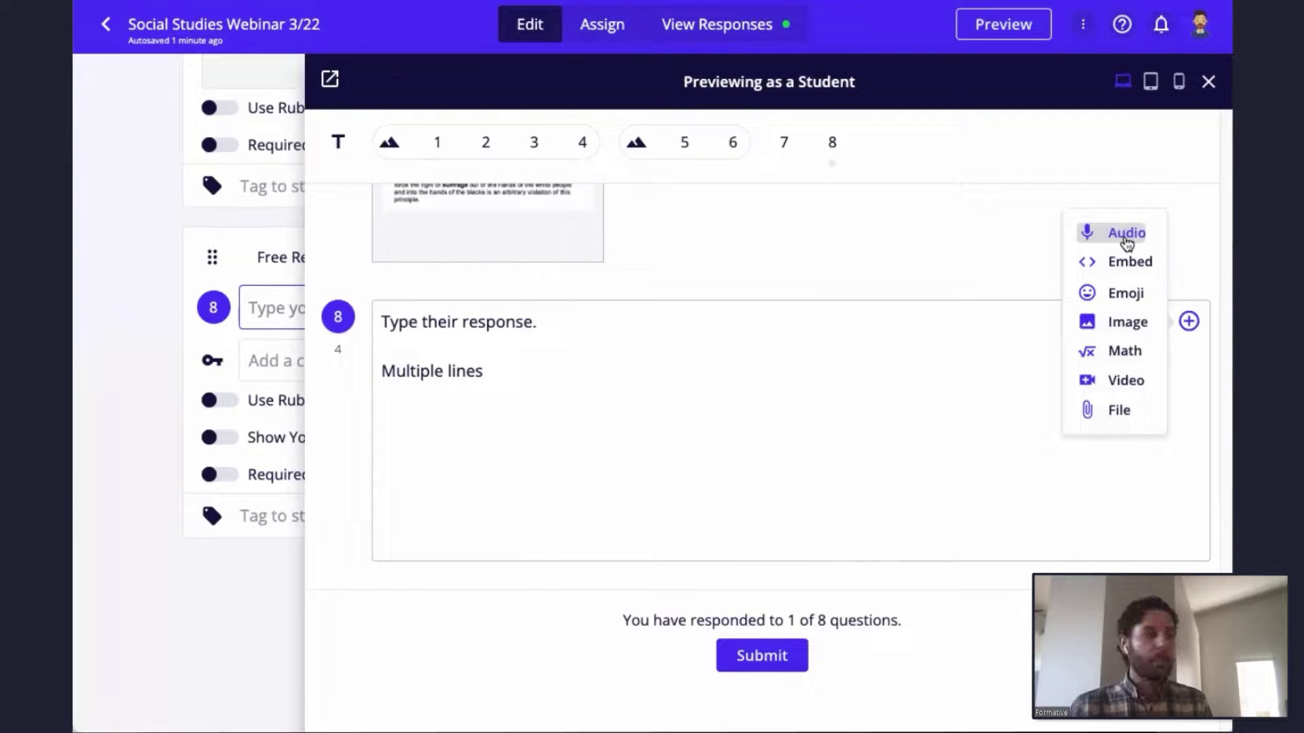
click(1124, 322)
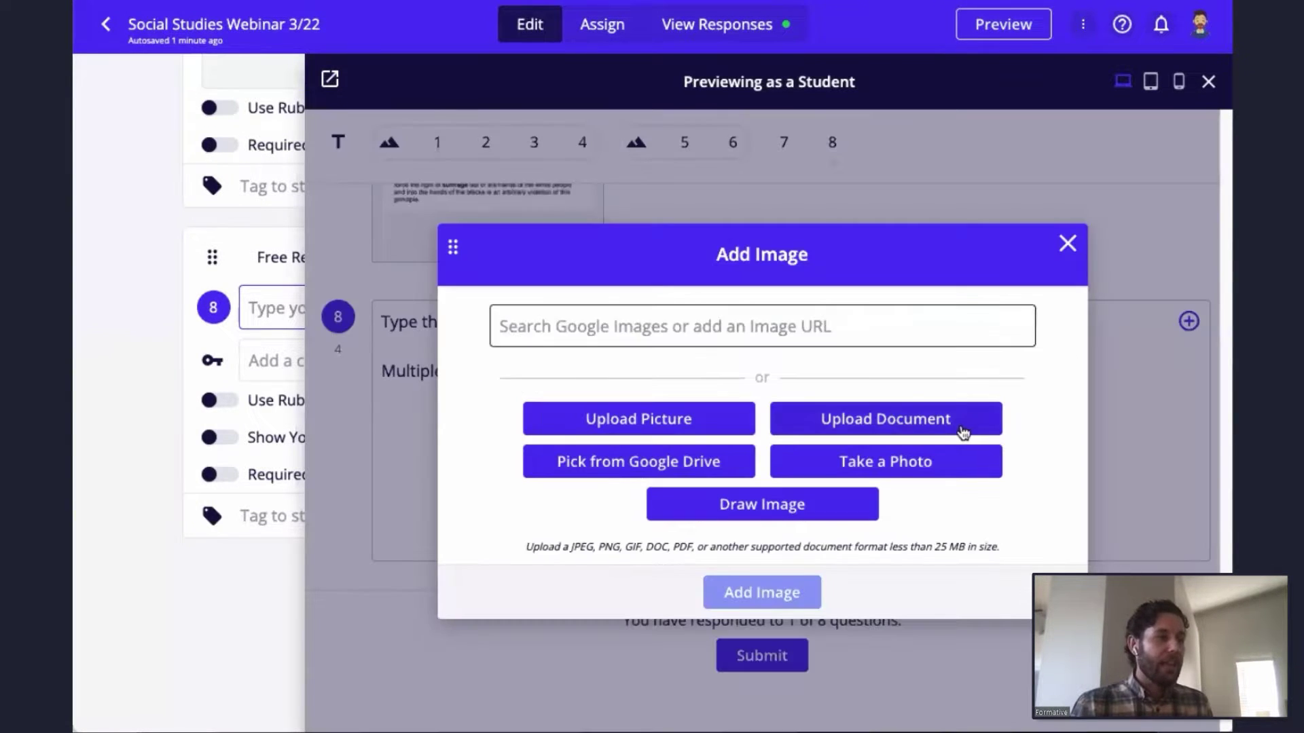
click(783, 503)
mouse_move(666, 222)
mouse_down()
mouse_move(588, 297)
mouse_move(980, 491)
mouse_move(945, 327)
mouse_up()
click(1150, 151)
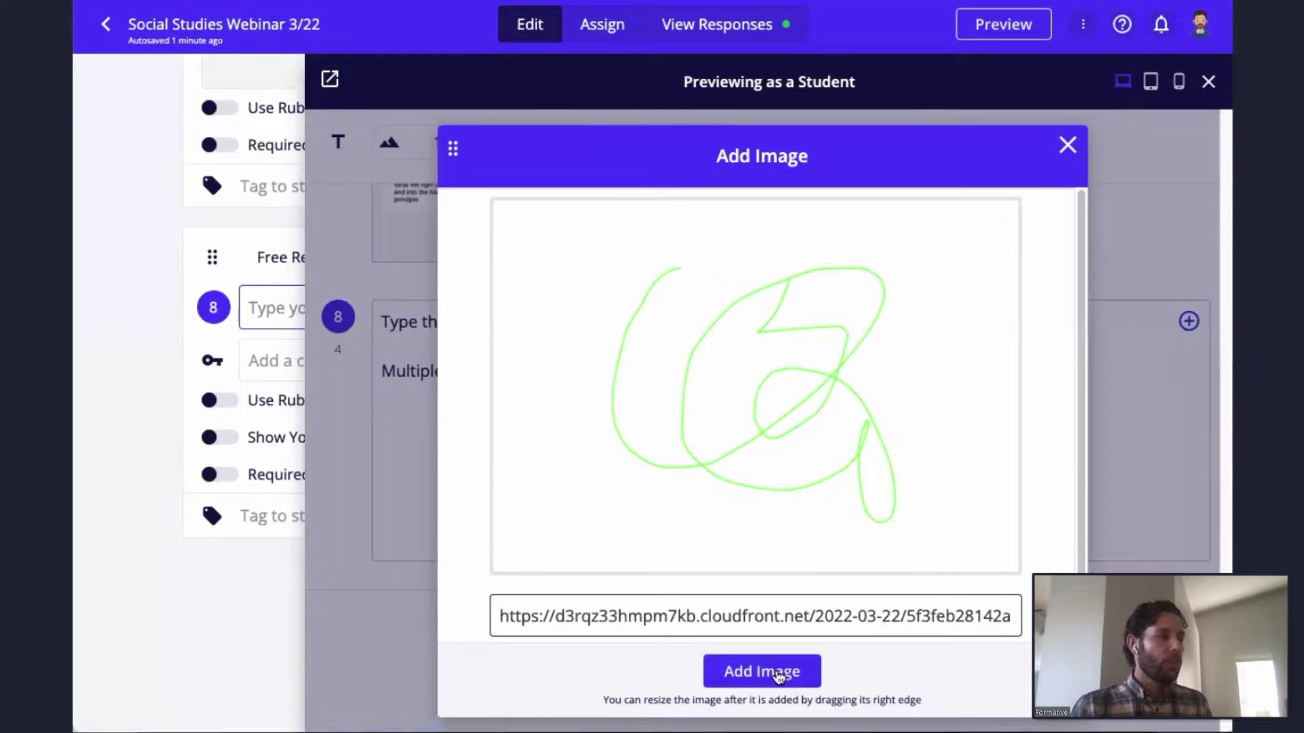
click(778, 672)
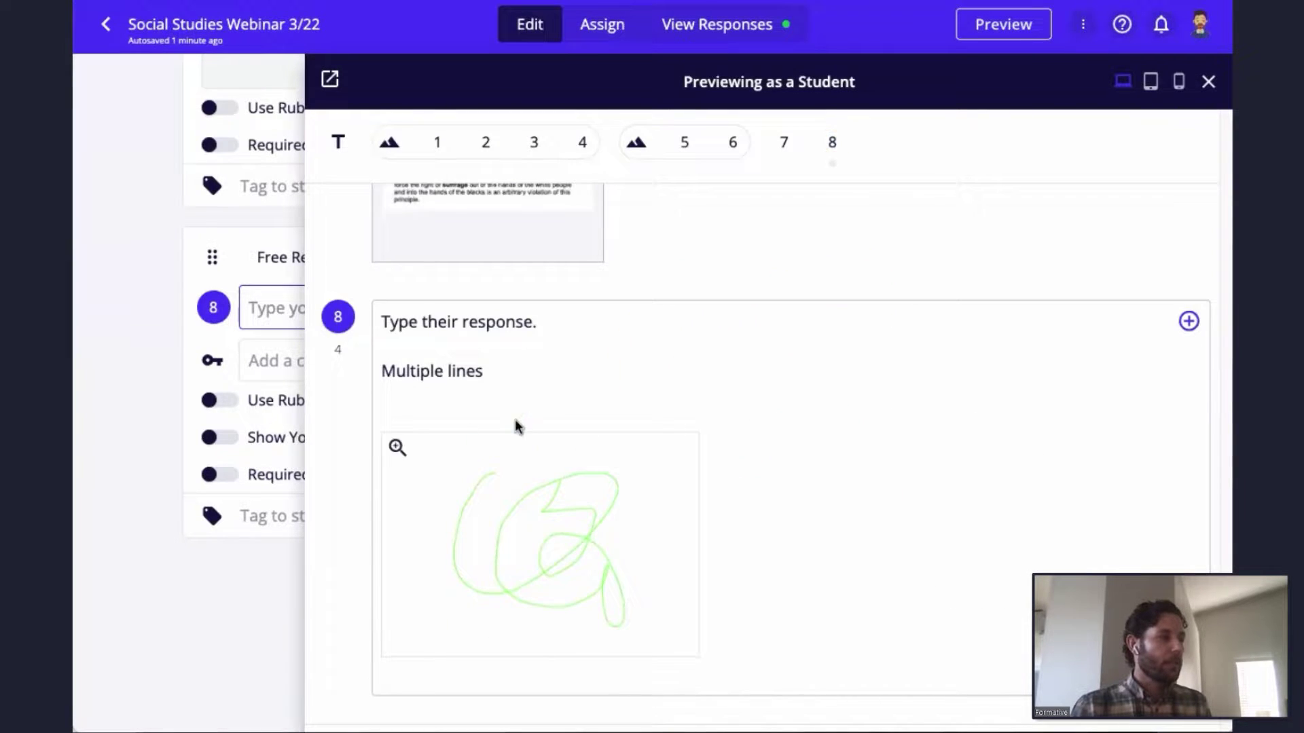
- Review the types of content a student can insert in the question 8 answer, and close the student preview
click(1189, 322)
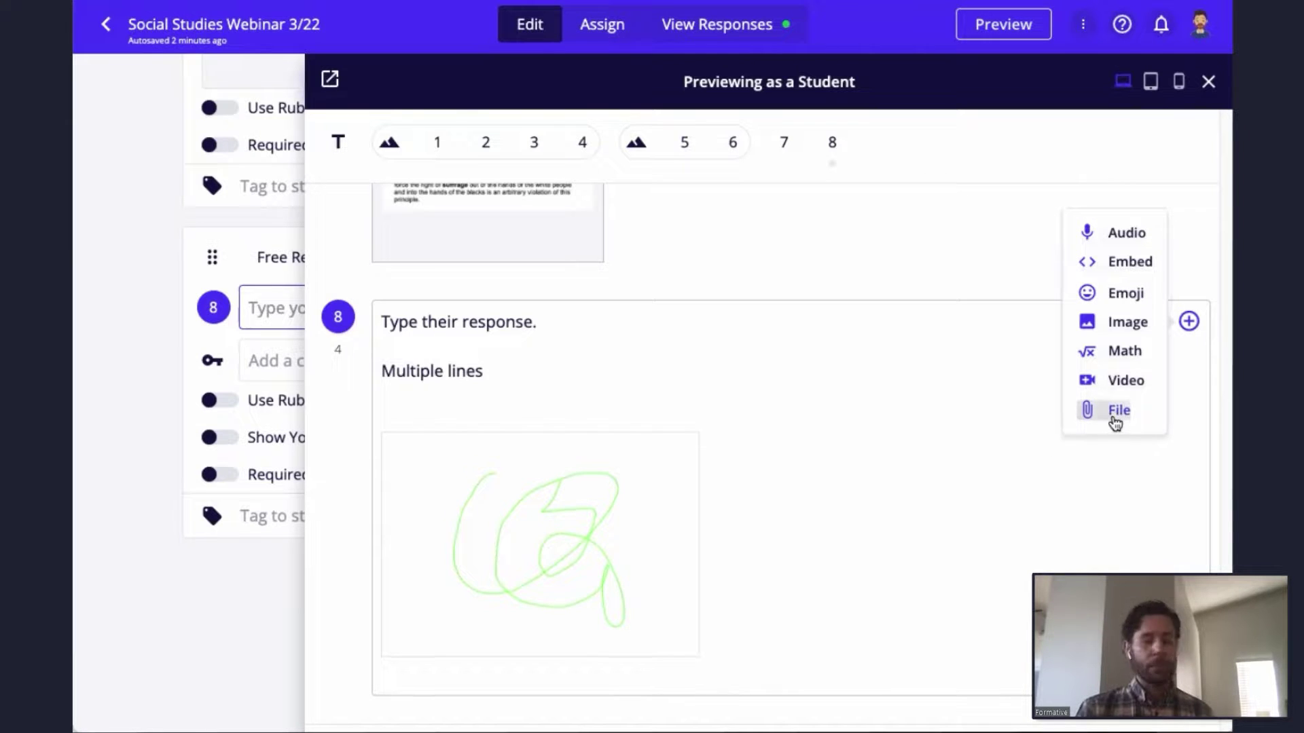
click(1189, 323)
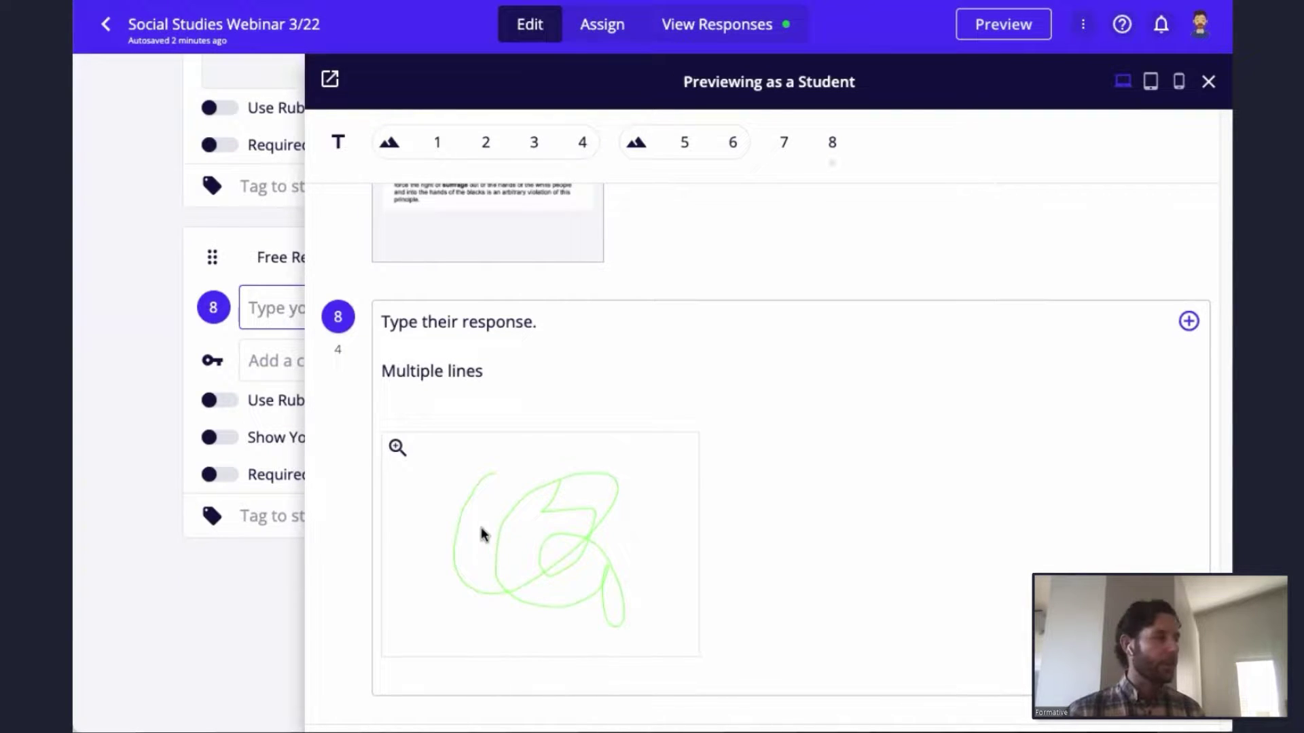
click(1208, 81)
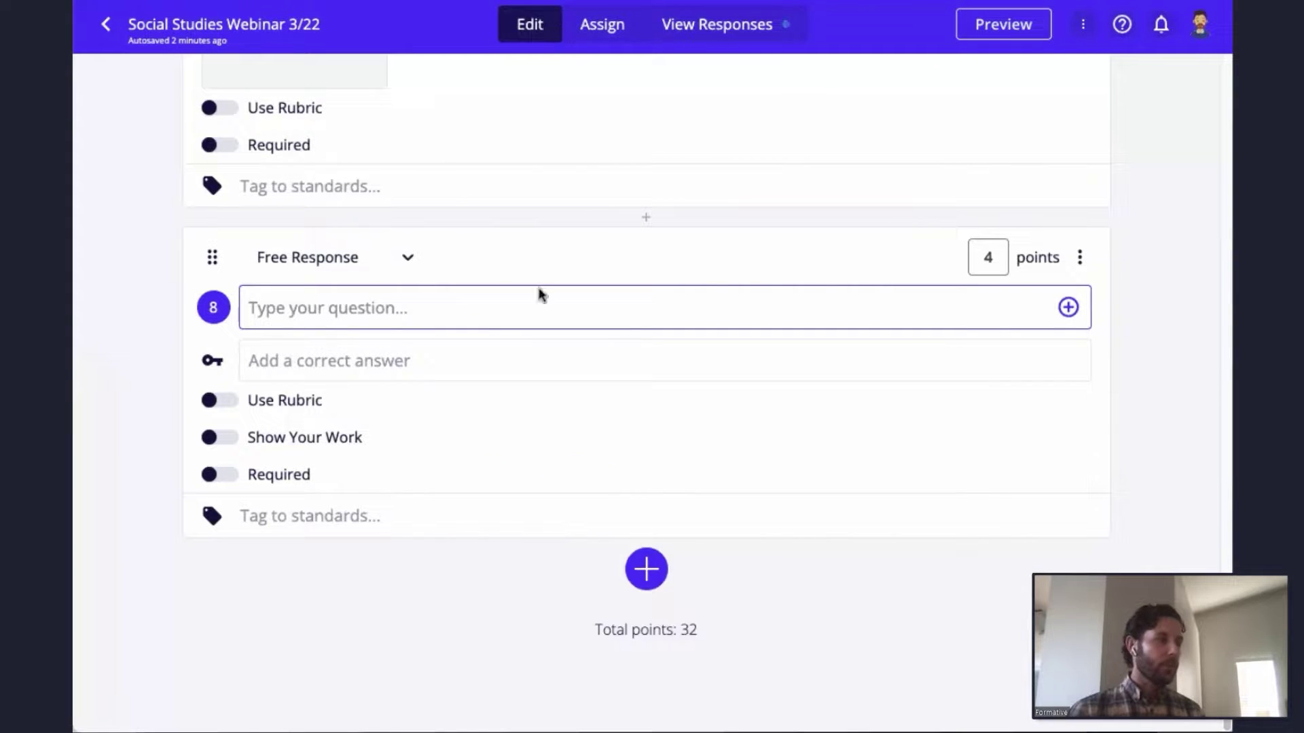
- Turn on the rubric for Free Response question 8 and start a new rubric template titled "My new rubric"
click(226, 406)
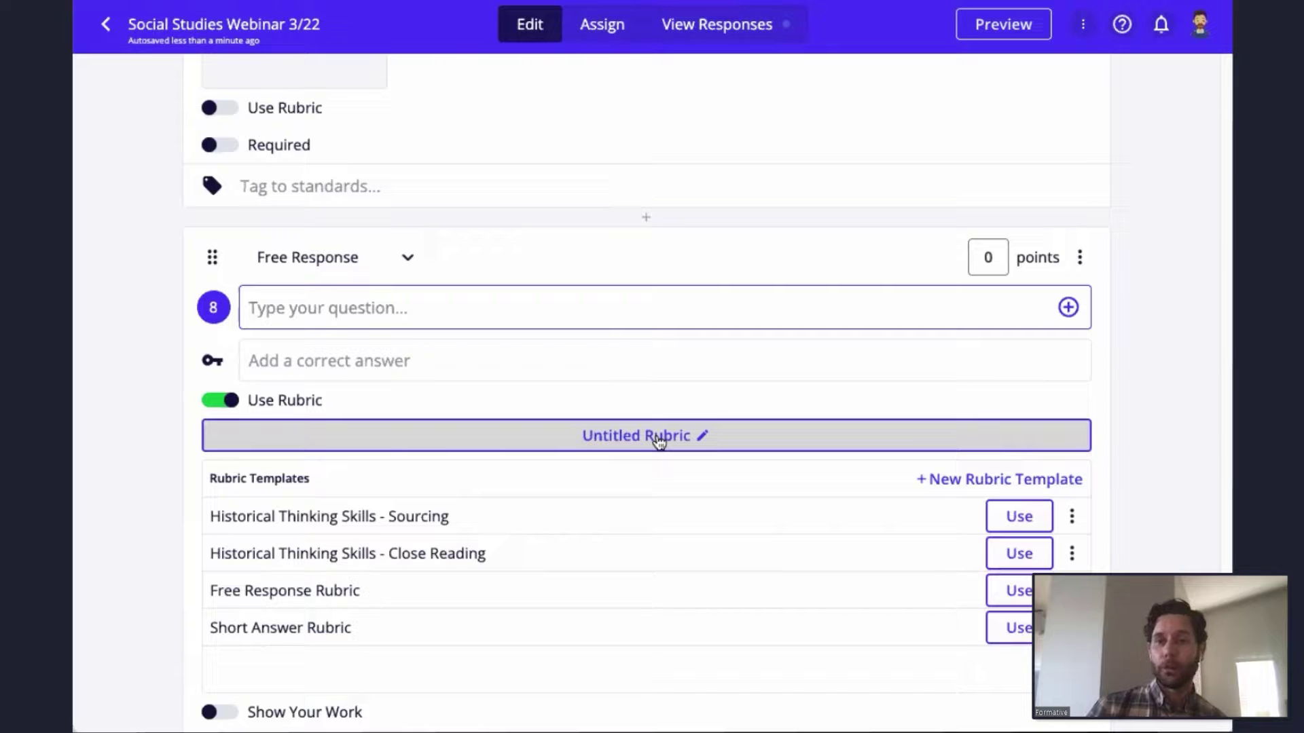
click(997, 483)
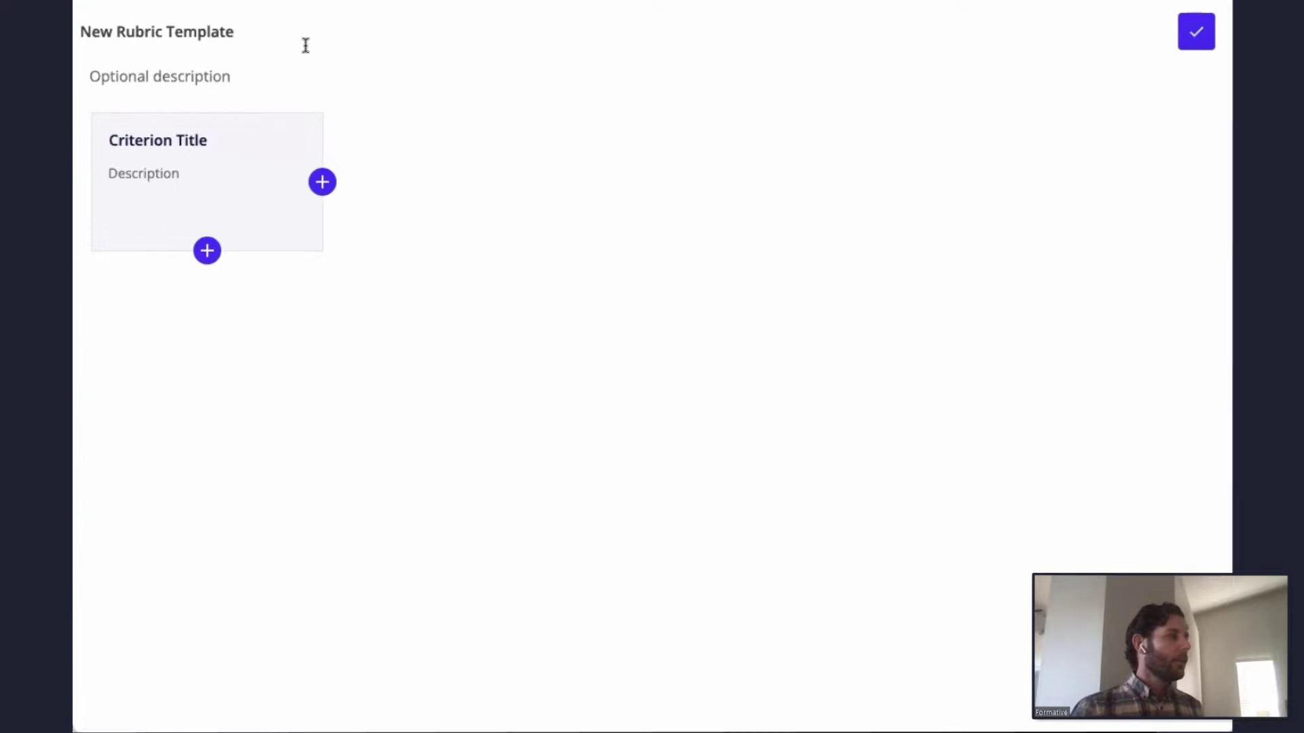
triple_click(196, 34)
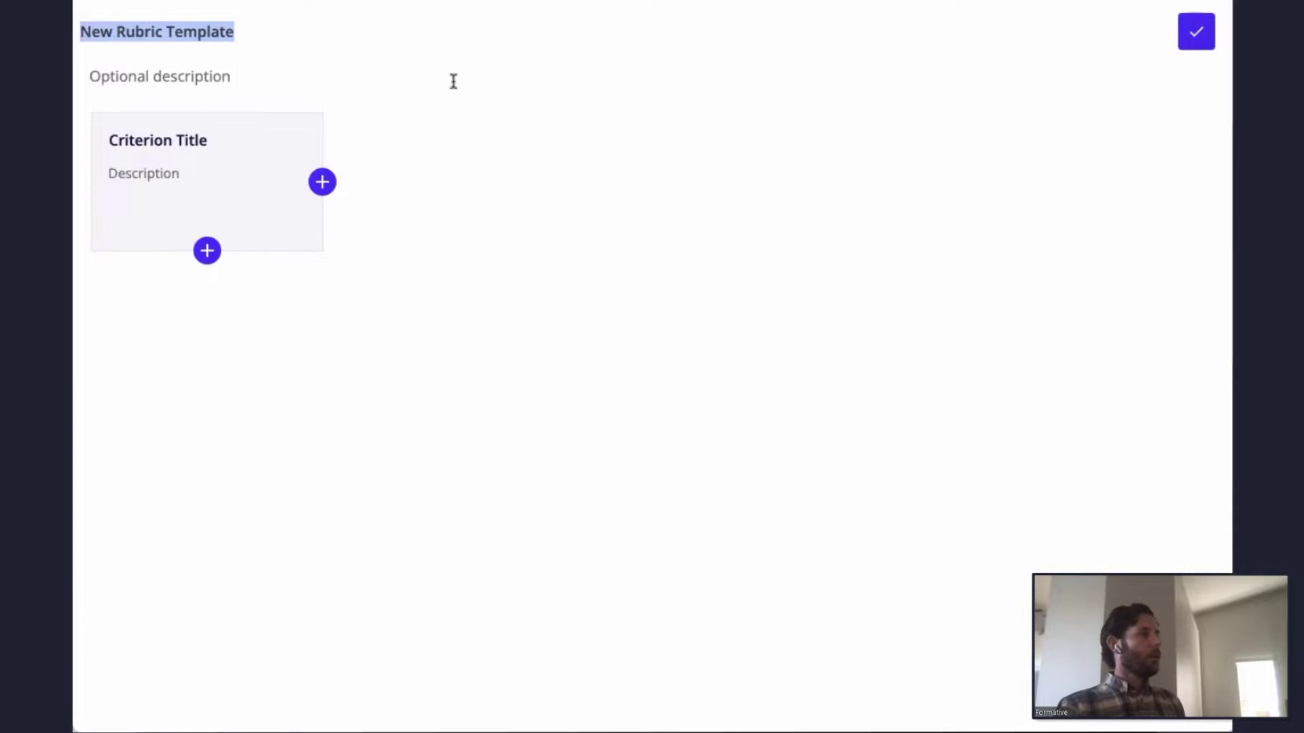
text(My new rubric)
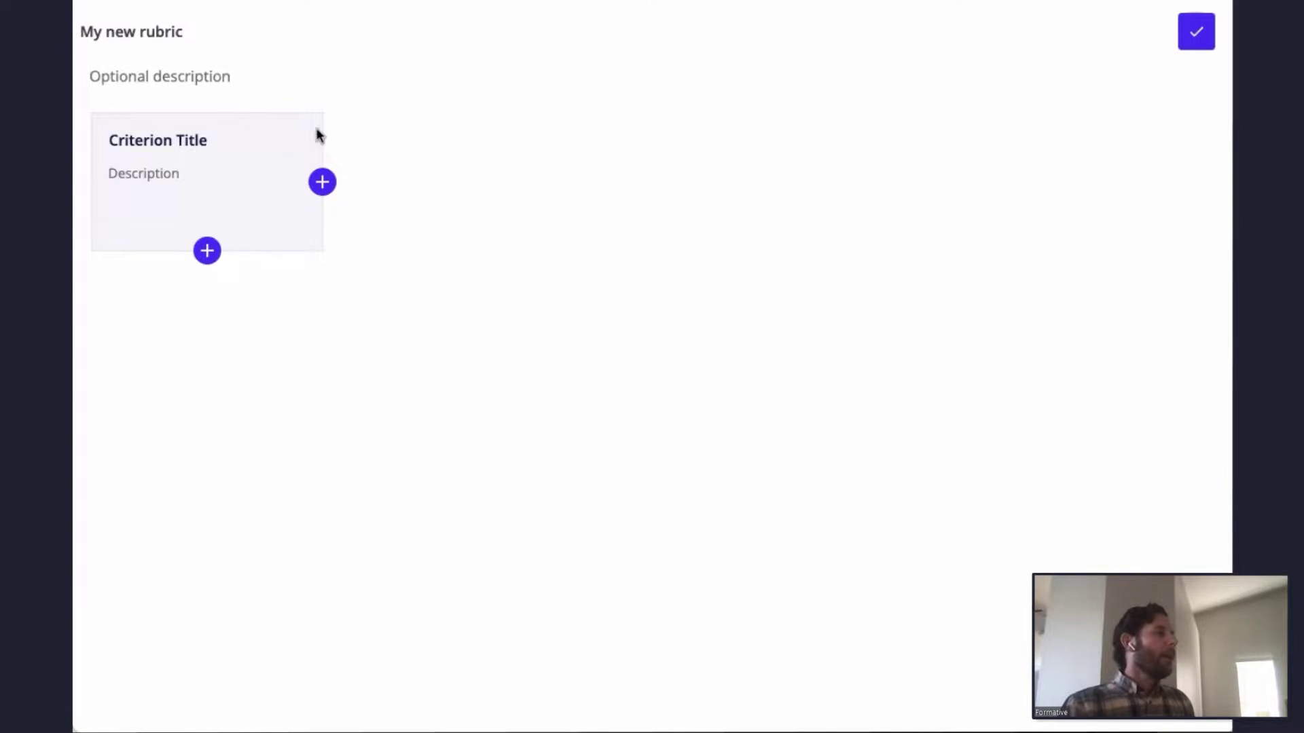
click(200, 78)
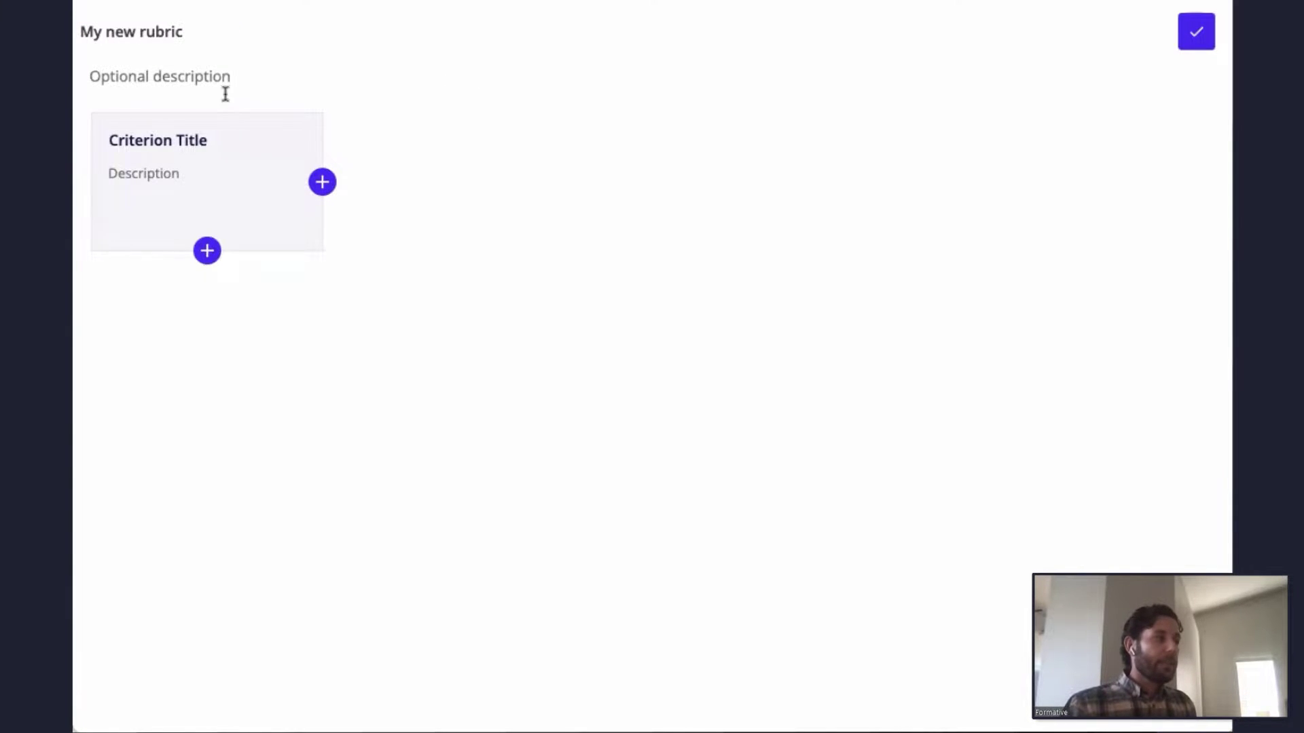
- Title the rubric's first criterion "Part 1" and add two more criteria titled "Part 2" and "Part 3"
click(158, 137)
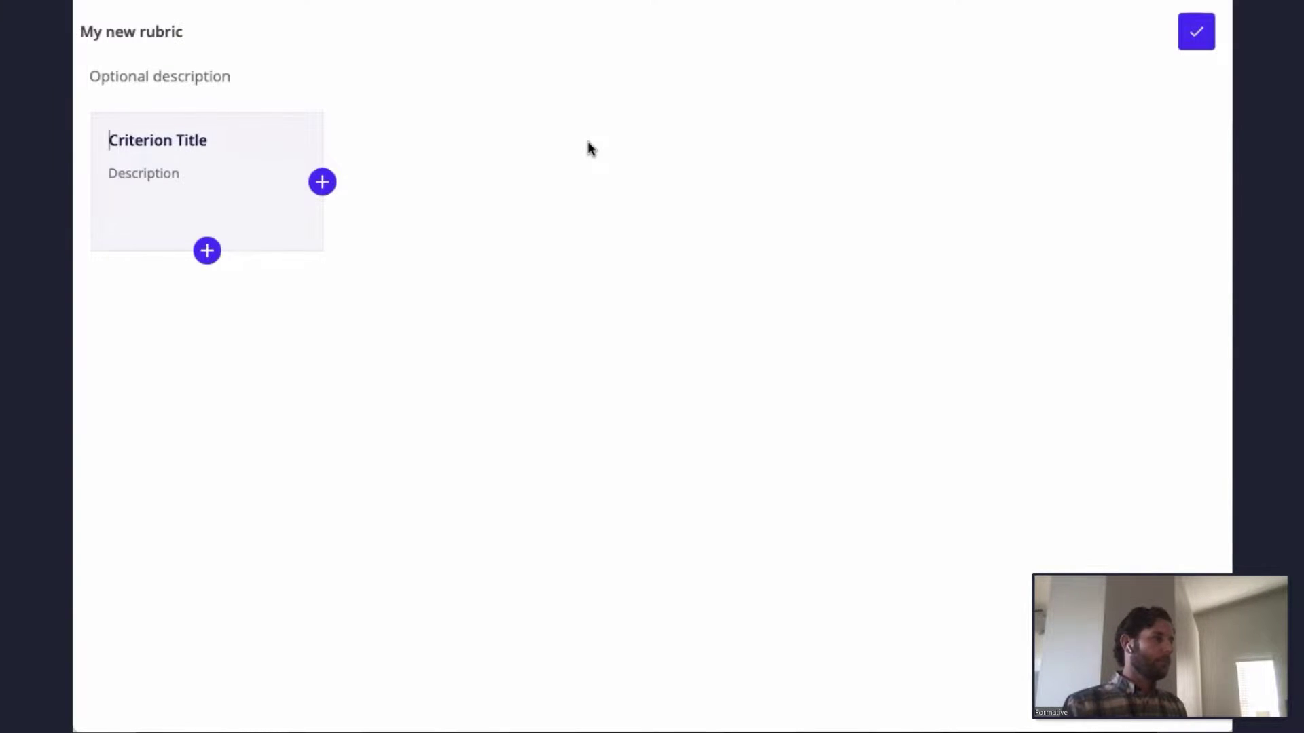
text(Part 1)
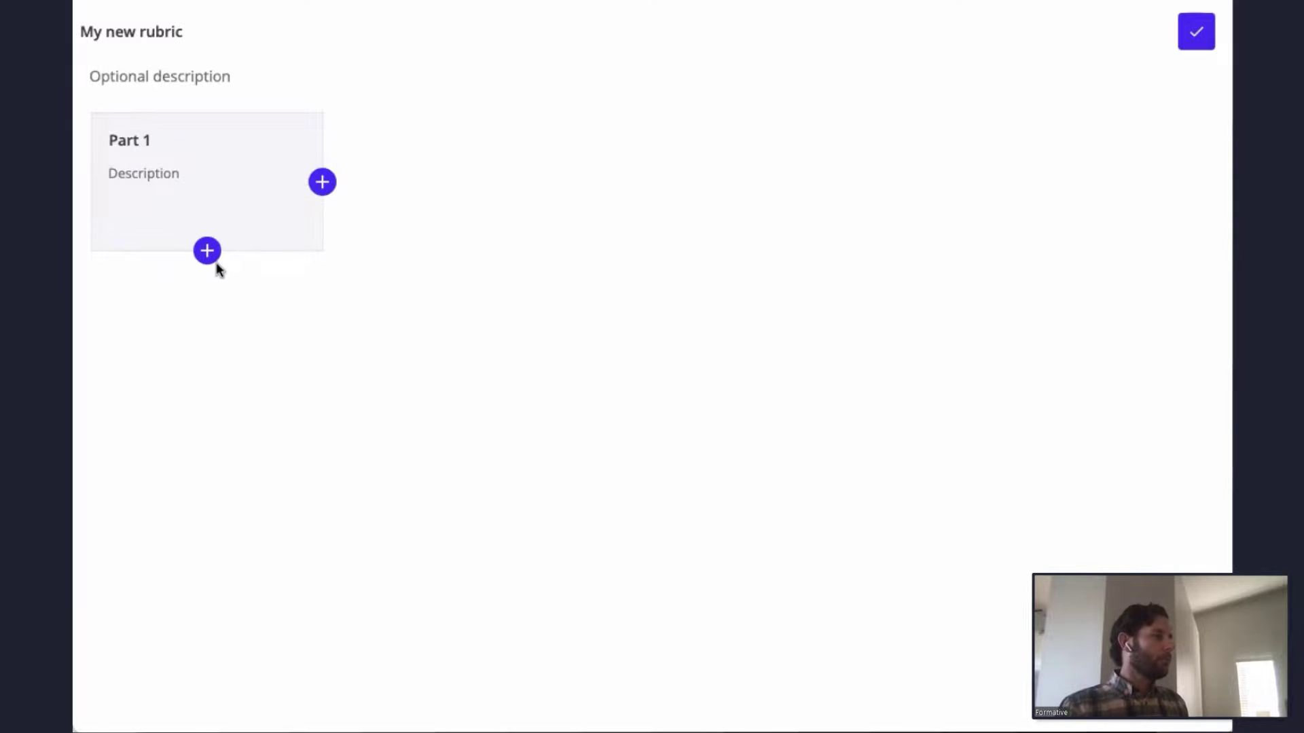
click(212, 261)
text(Part 3)
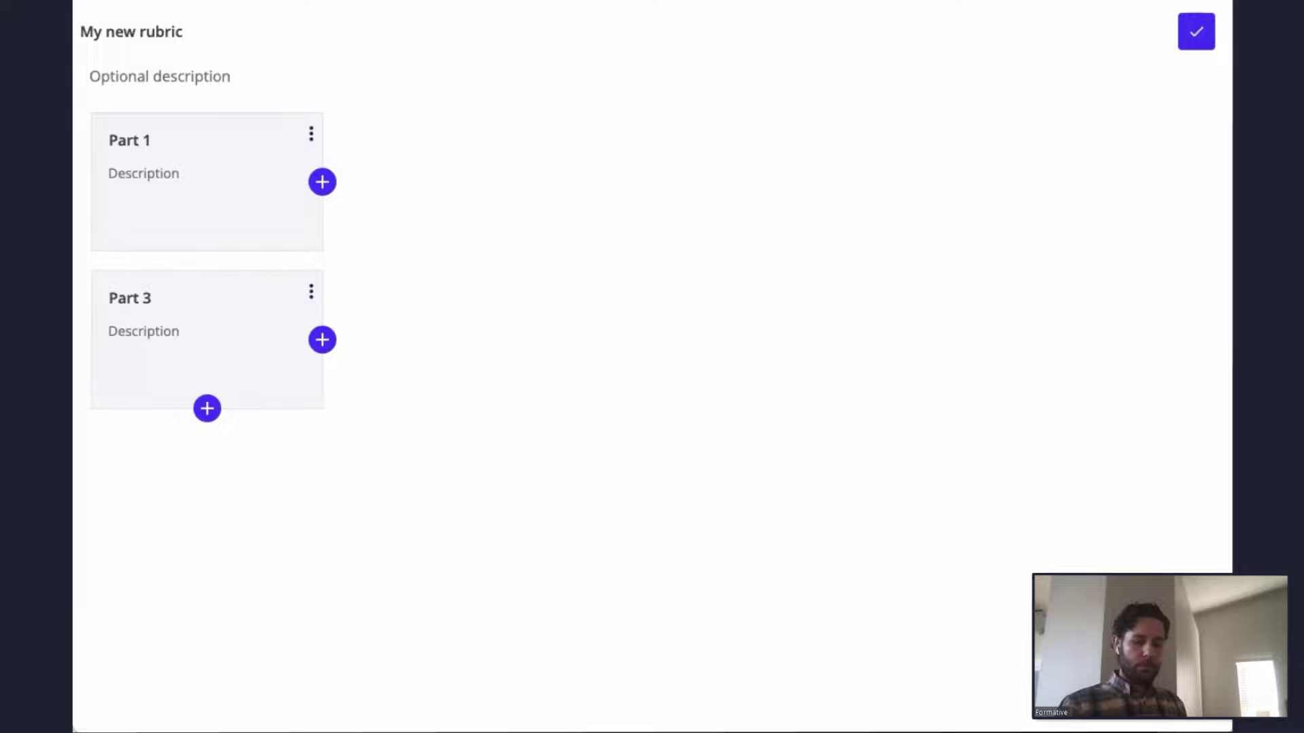
key(BackSpace)
text(2)
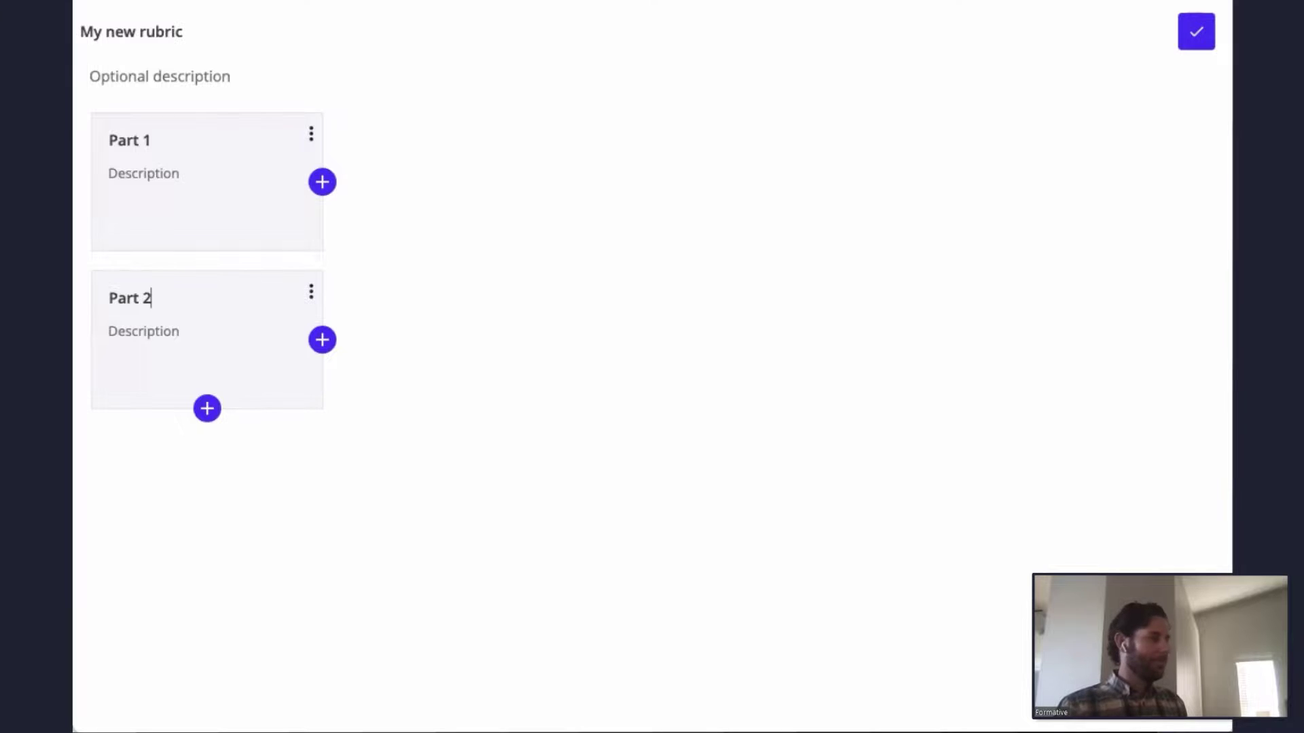
click(200, 412)
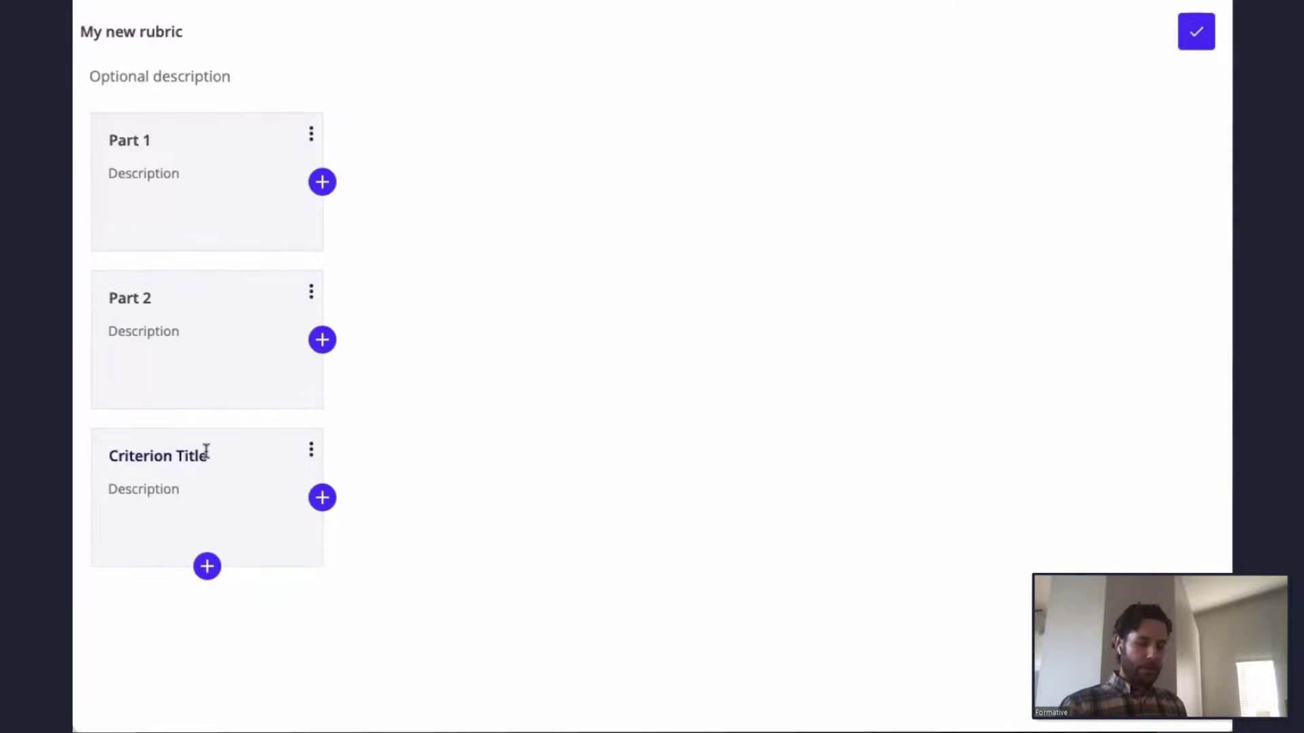
text(Part 3)
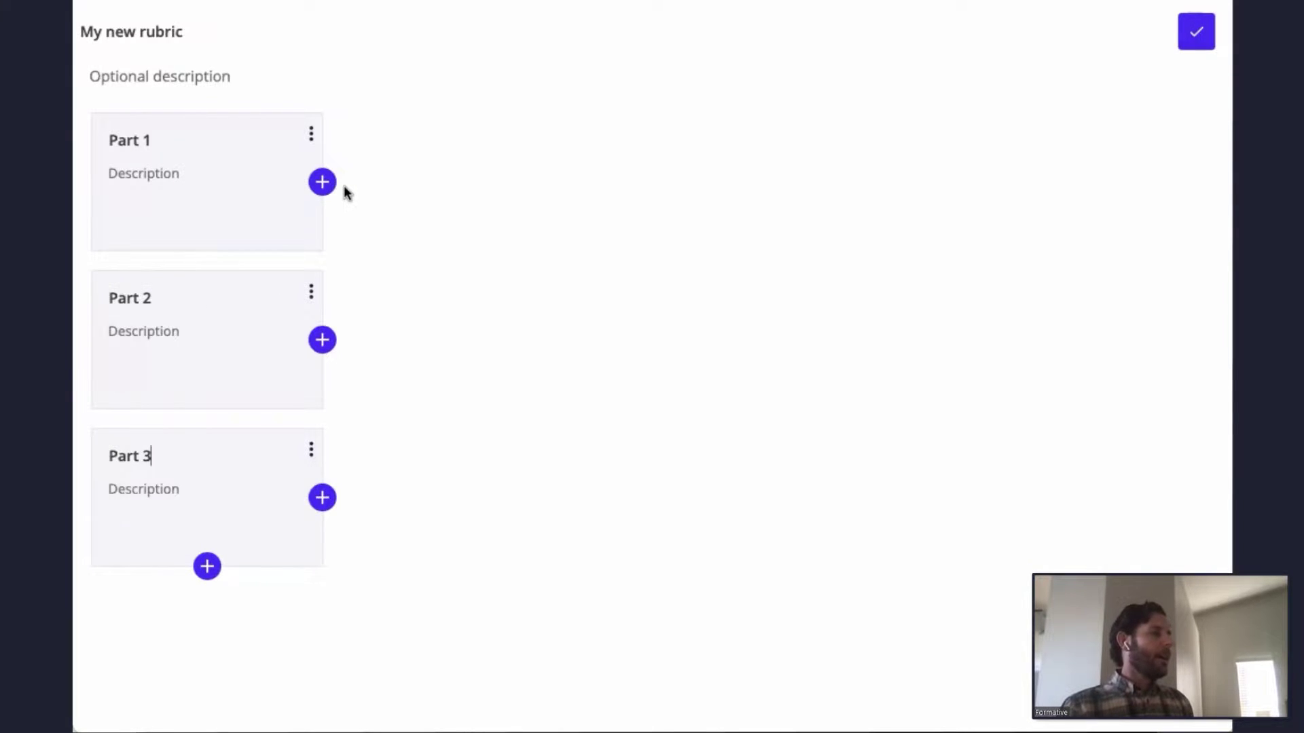
- Add one scoring level to each of the Part 1, Part 2 and Part 3 criteria
click(327, 183)
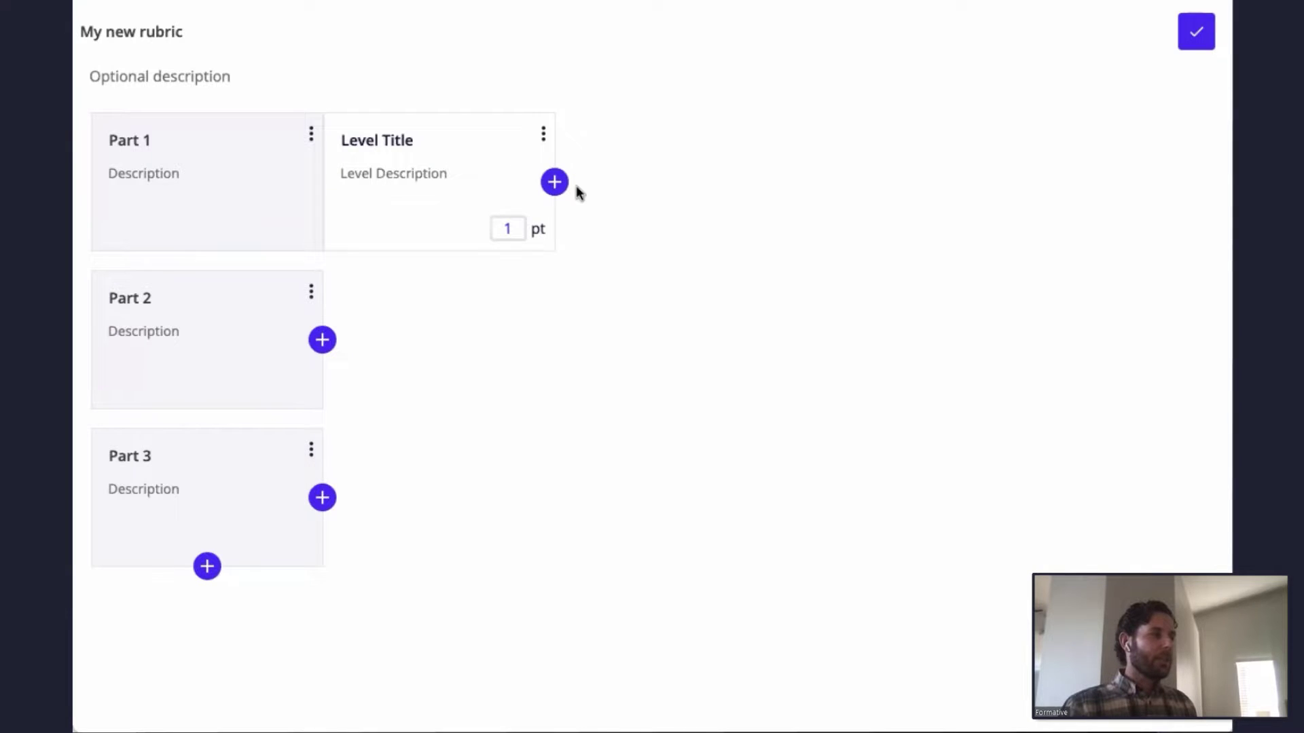
click(322, 339)
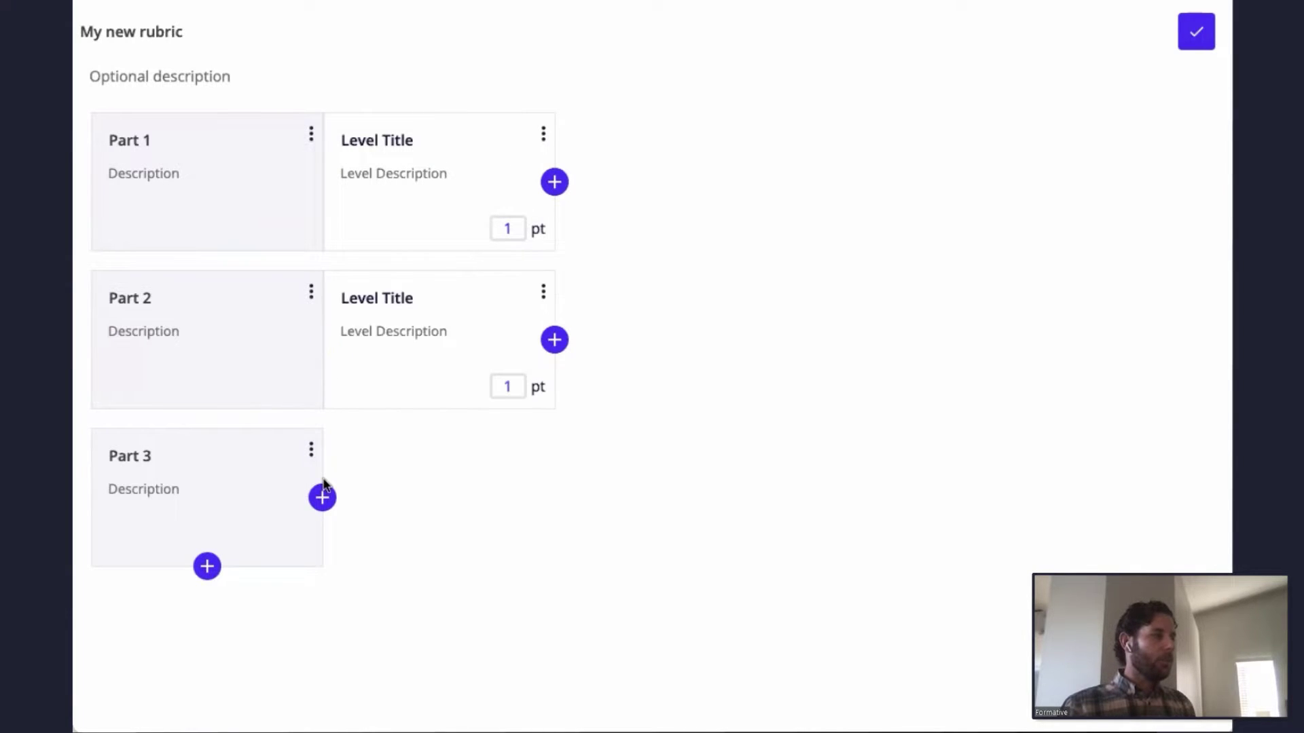
click(323, 497)
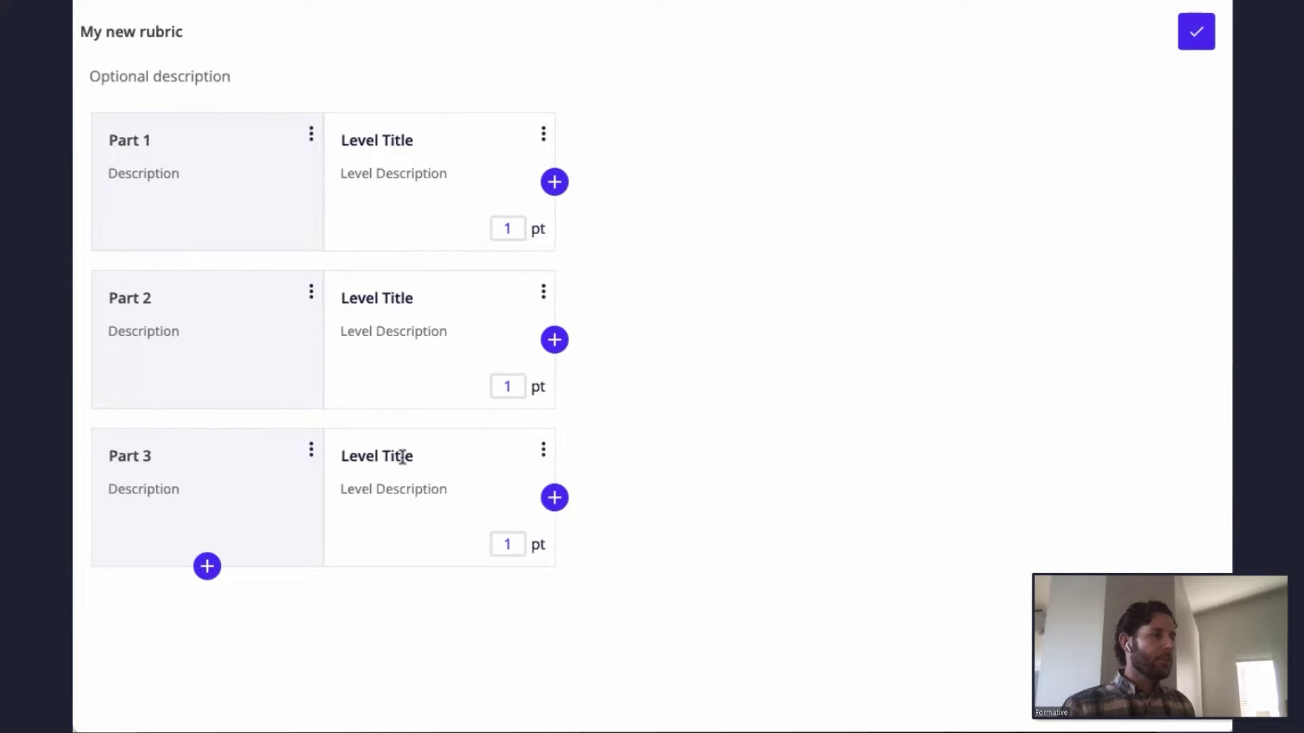
- Set the first level of Part 1 to 2 points and add two more levels to that criterion
double_click(510, 229)
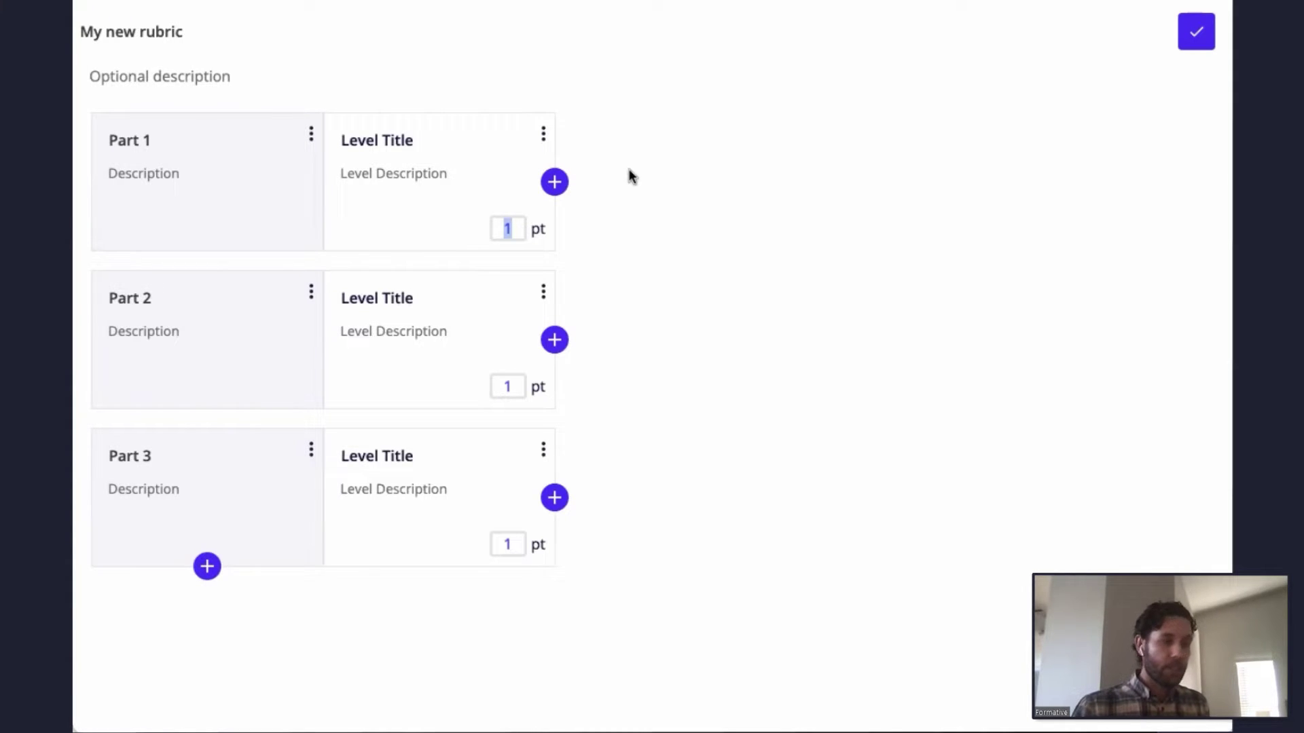
text(2)
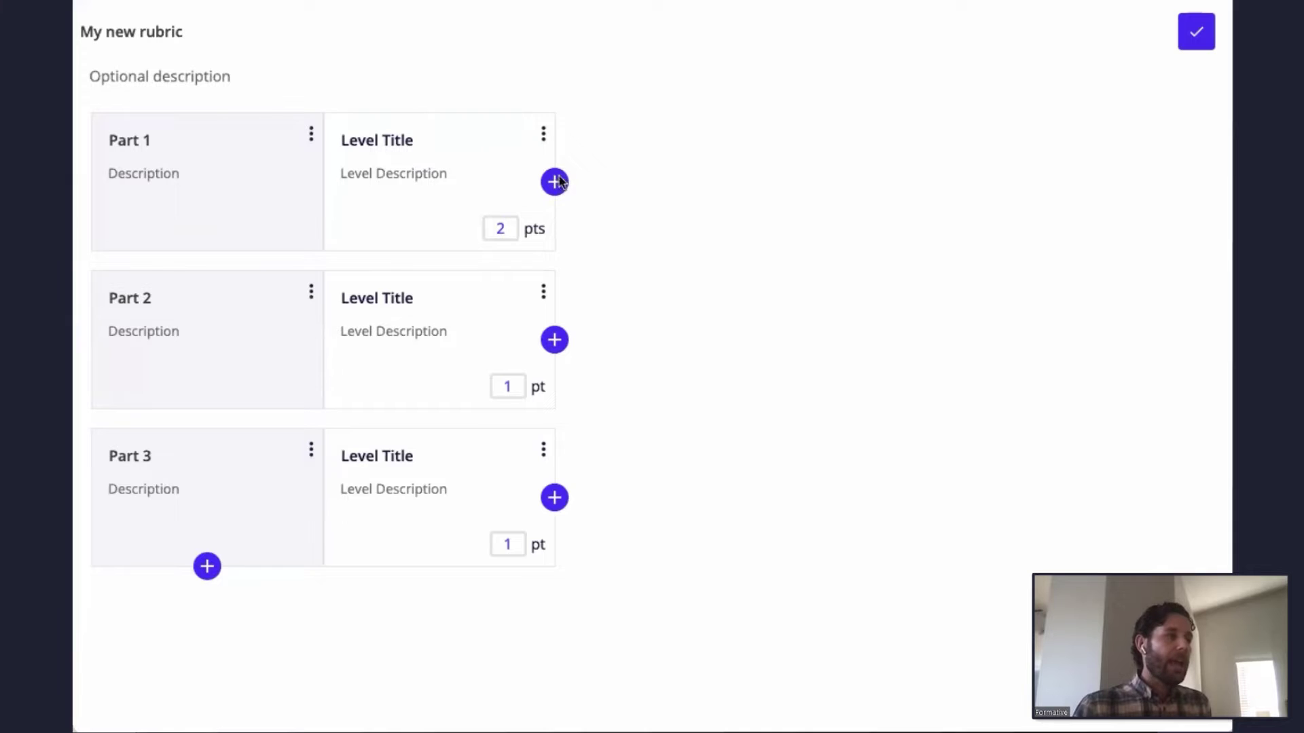
click(555, 182)
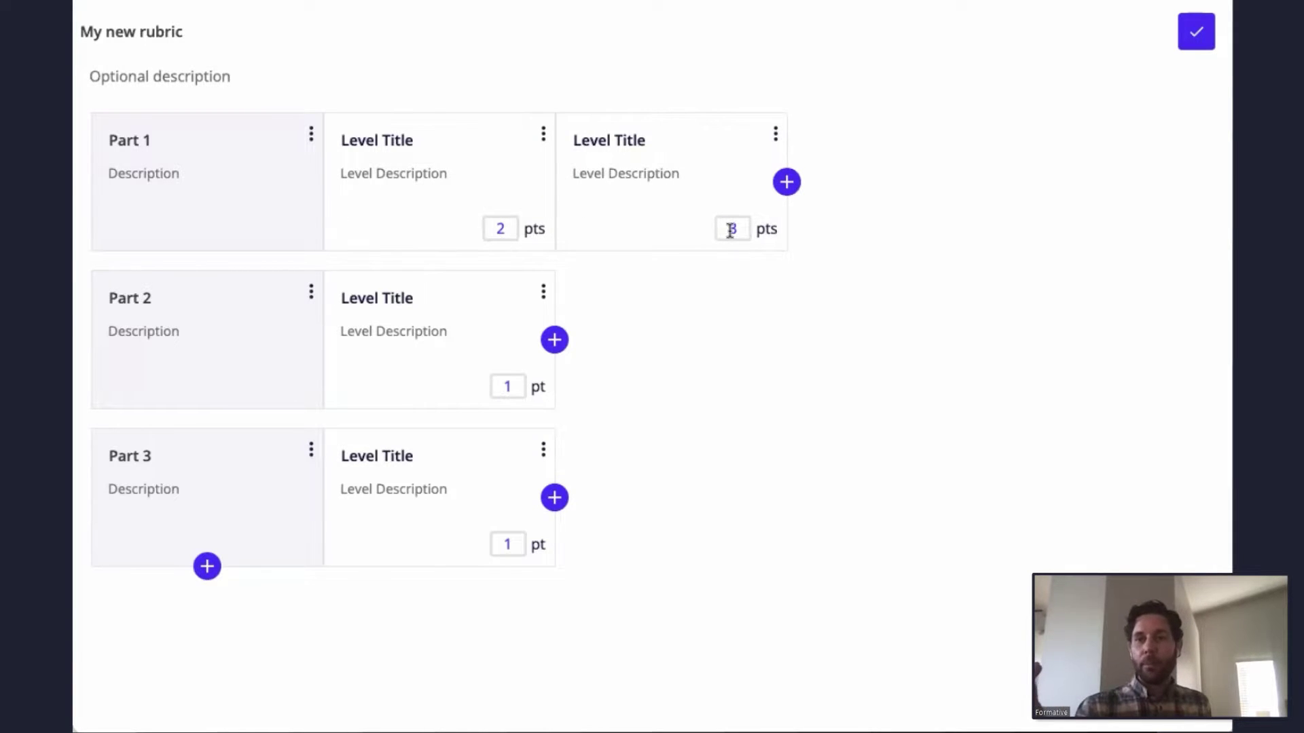
click(786, 182)
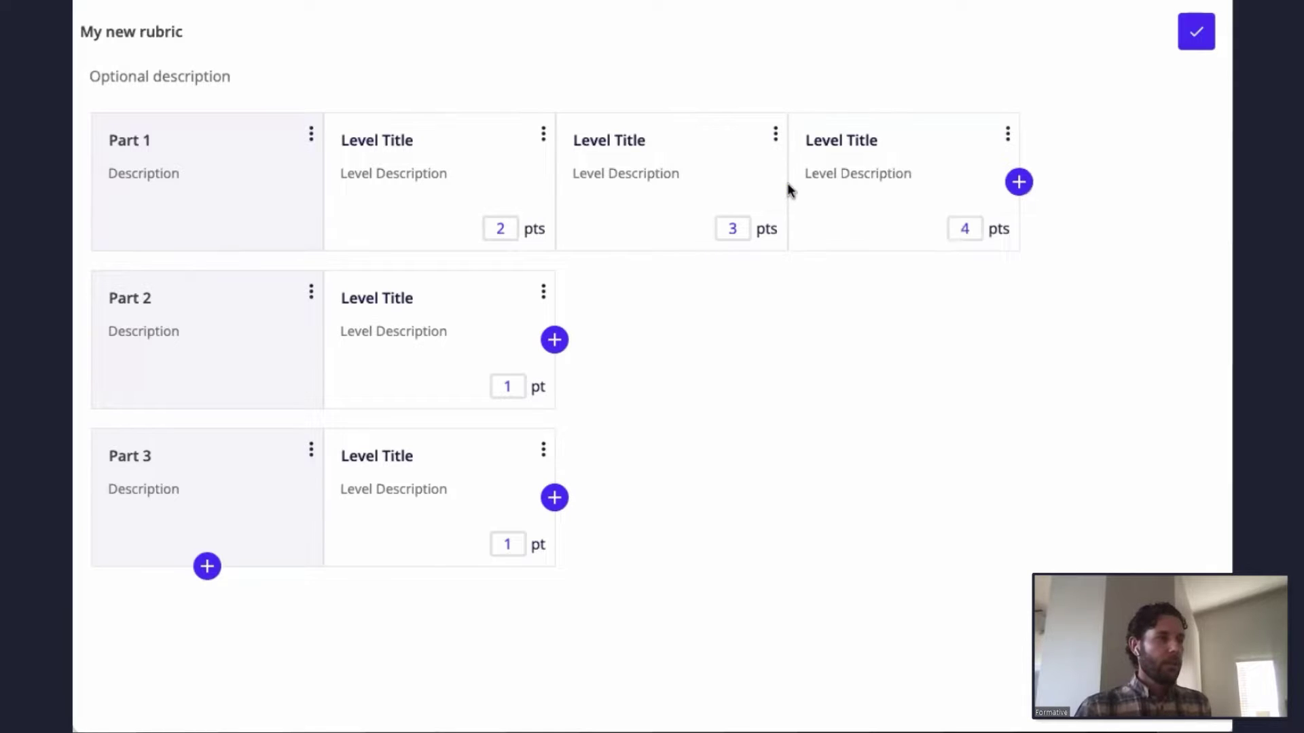
- Set the first level of the Part 2 criterion to 2 points and add two more levels to it
double_click(504, 386)
text(2)
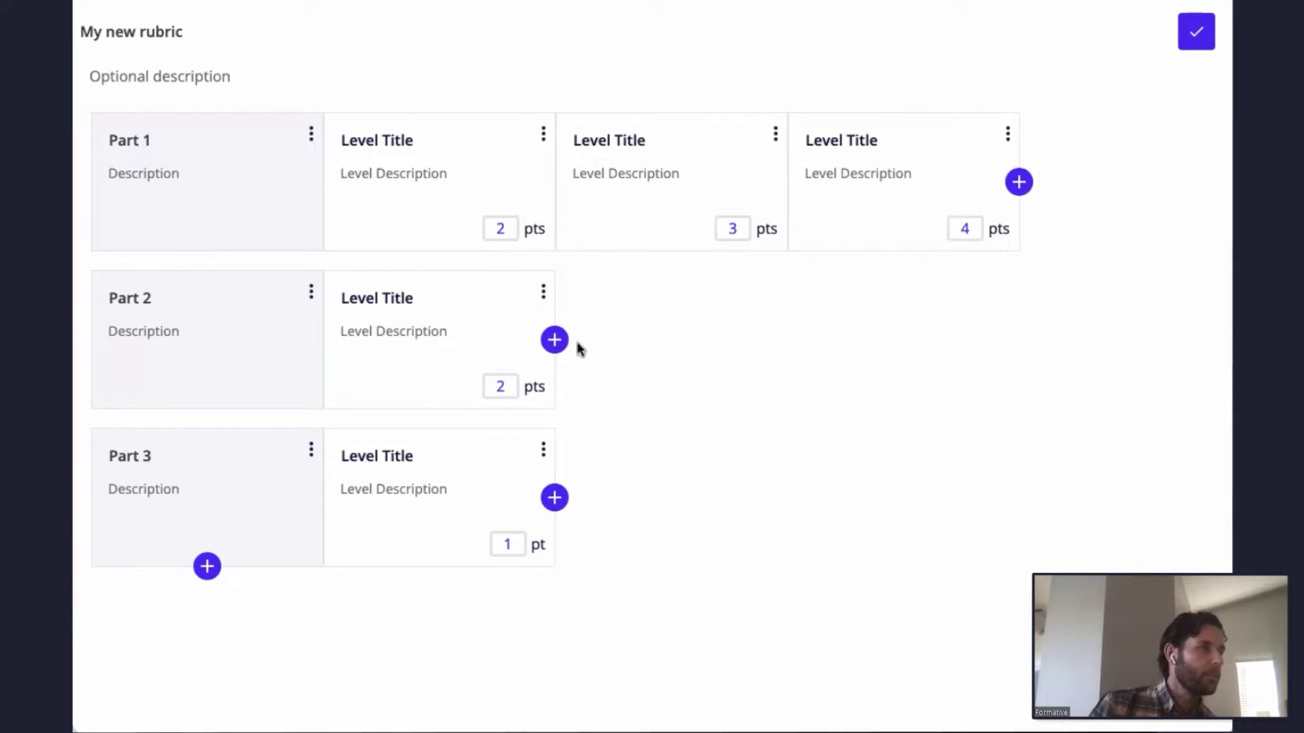
click(555, 339)
click(789, 343)
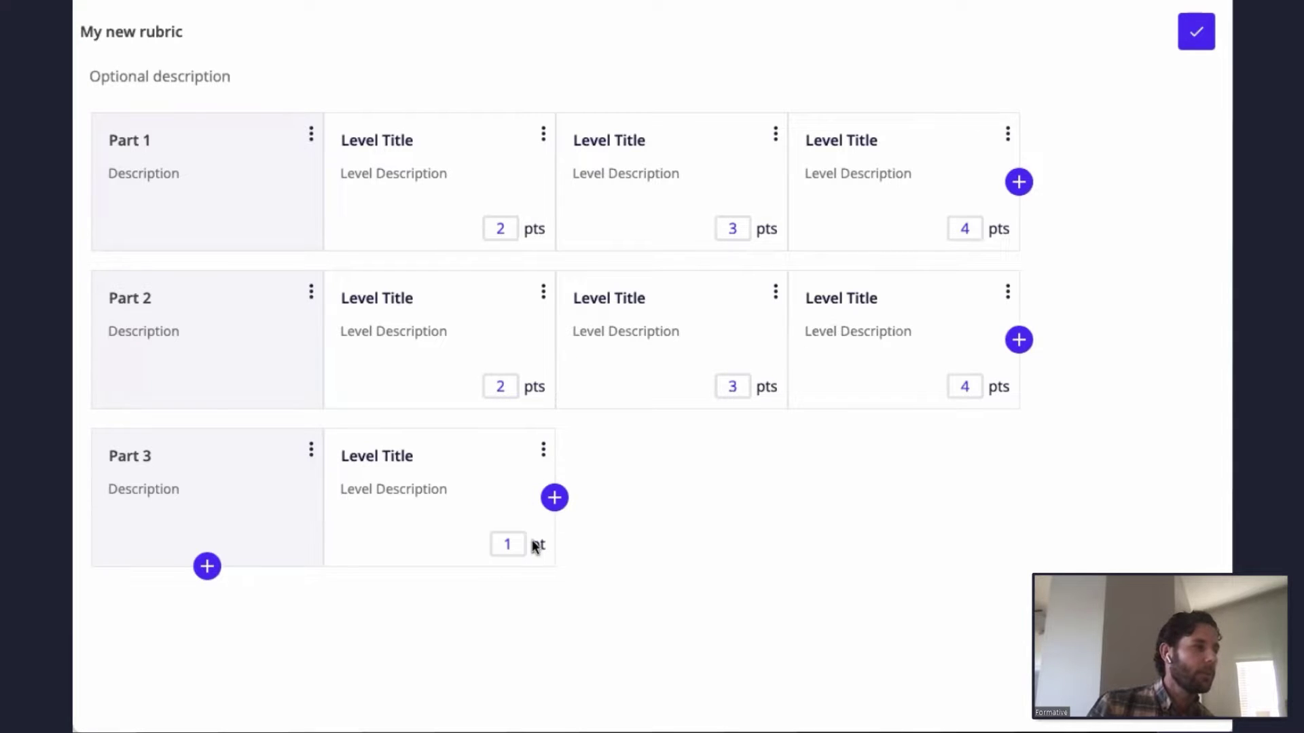
- Set the first level of the Part 3 criterion to 2 points and add two more levels to it
double_click(510, 543)
text(2)
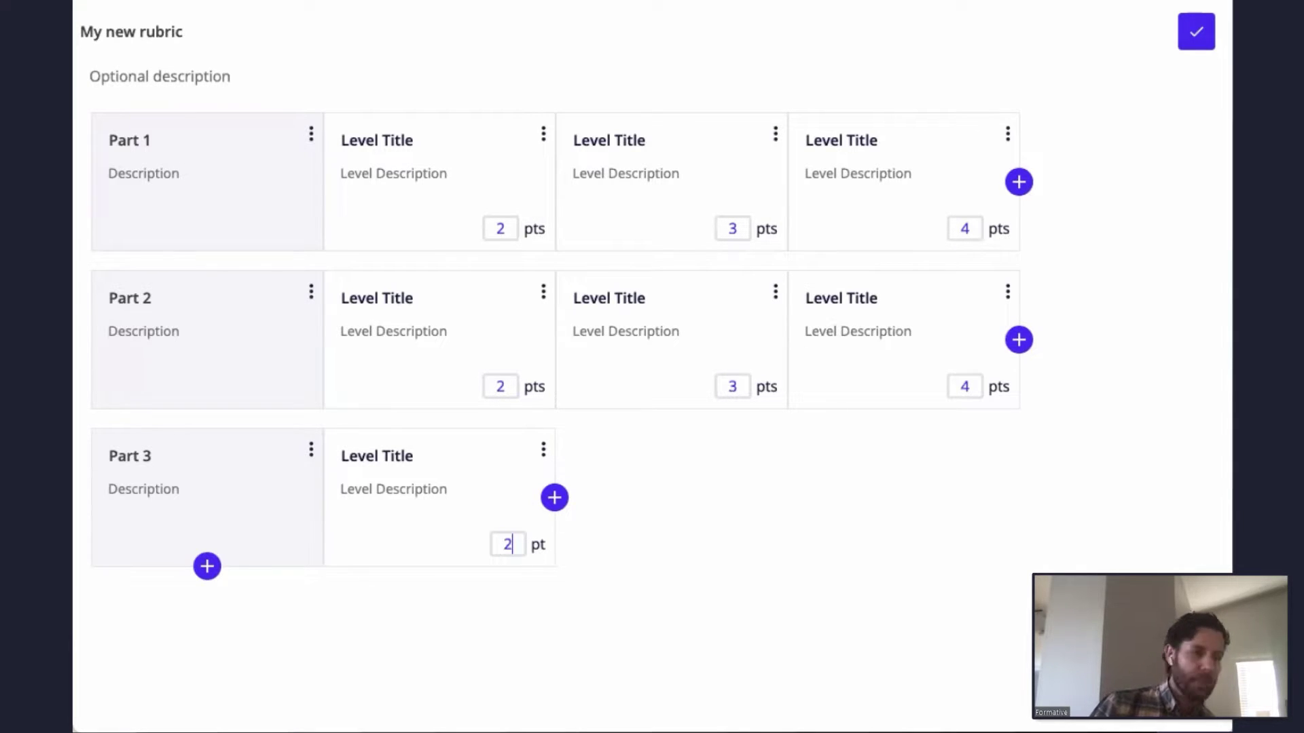
click(553, 499)
click(786, 499)
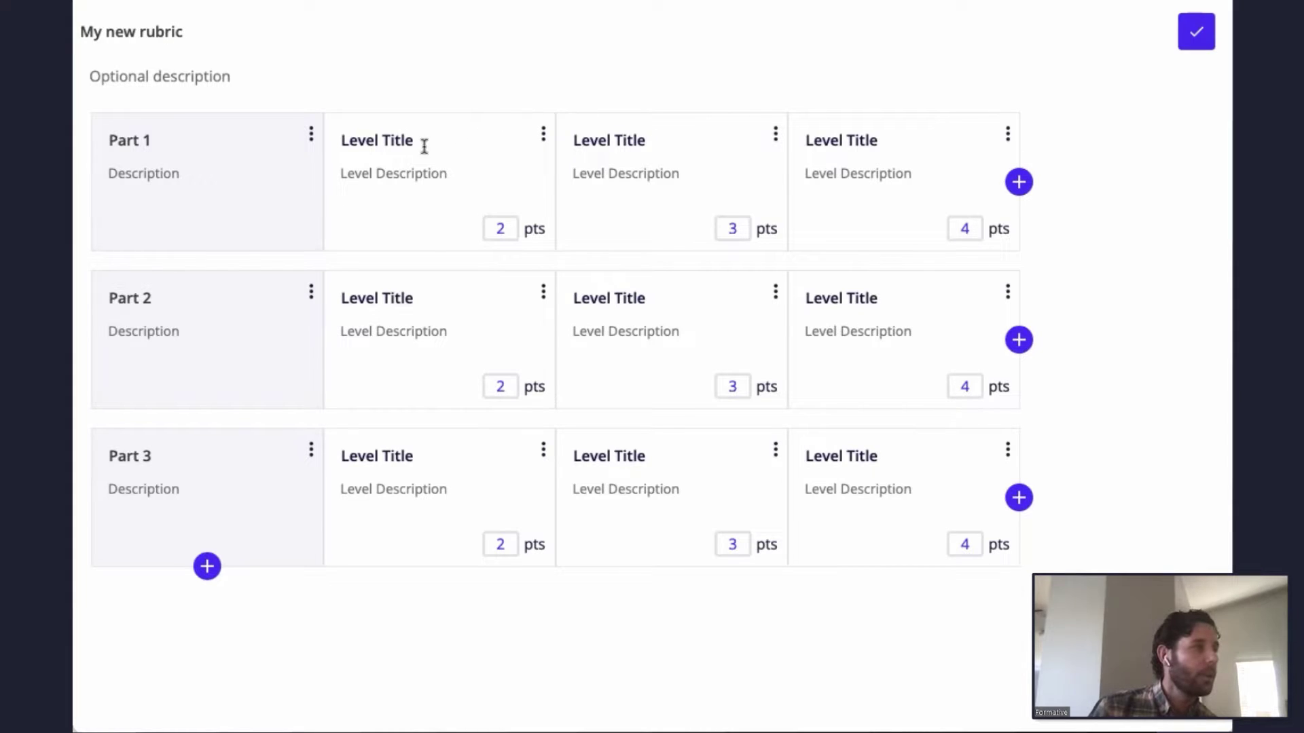
- Save the rubric template and apply "My new rubric" to Free Response question 8
click(398, 144)
click(864, 131)
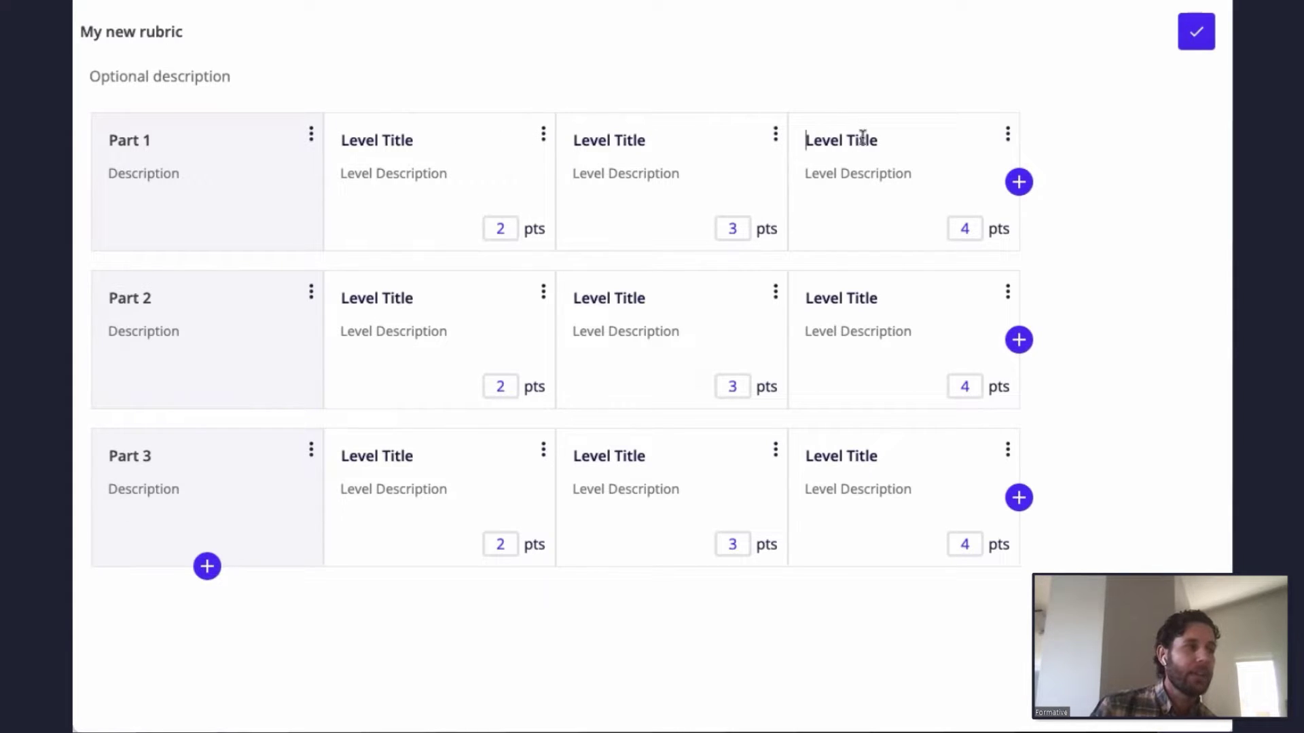
click(863, 178)
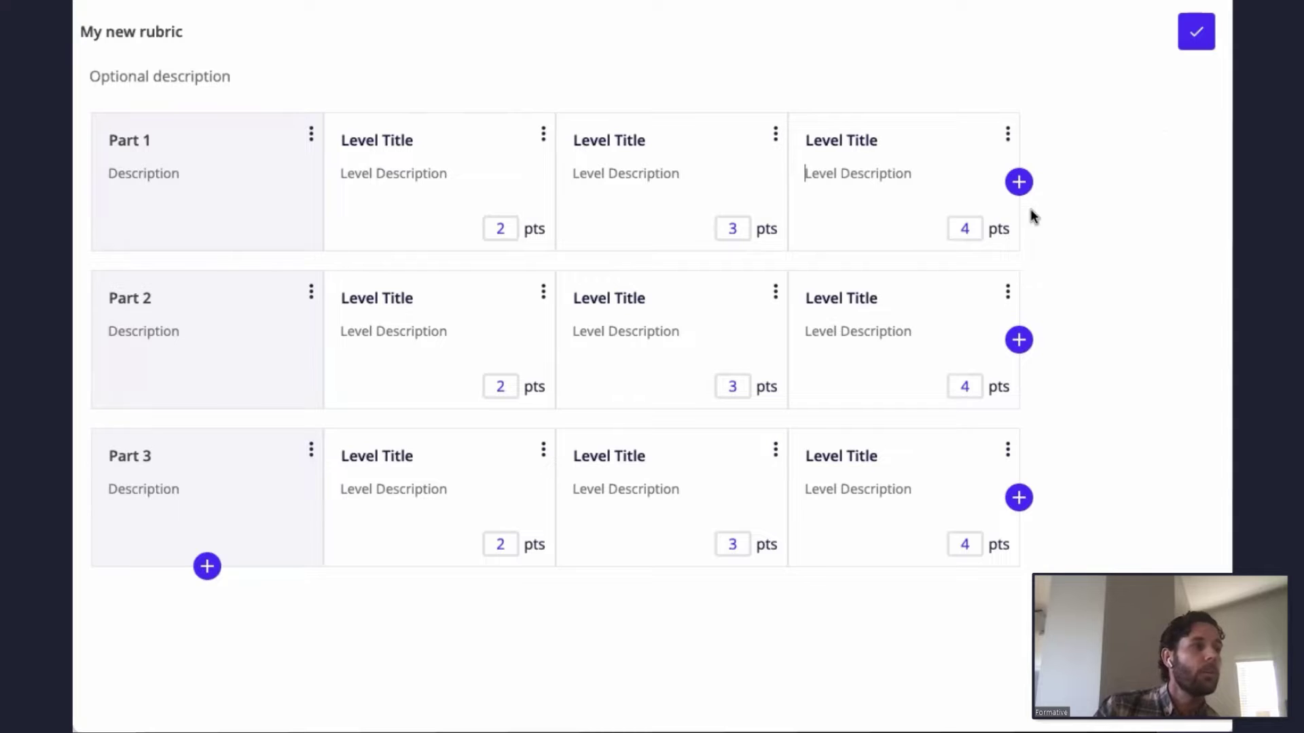
click(1199, 33)
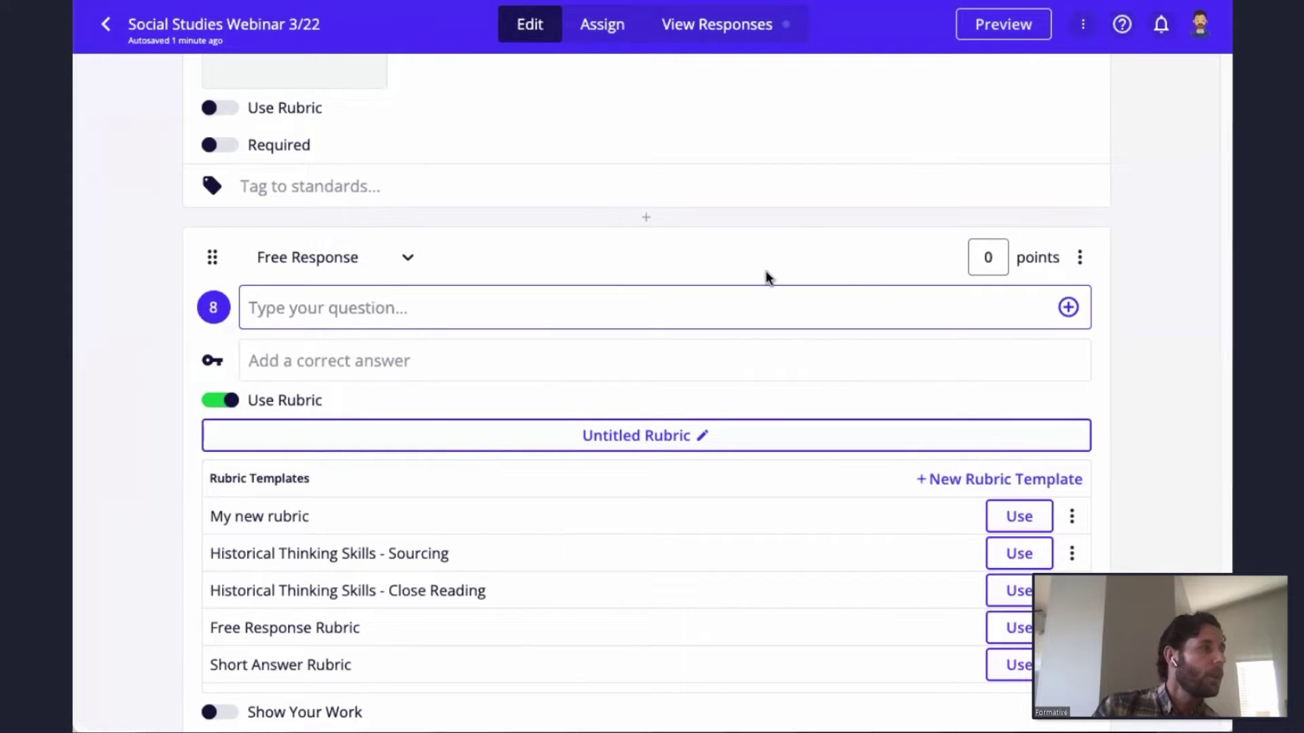
scroll(1187, 355, down, 3)
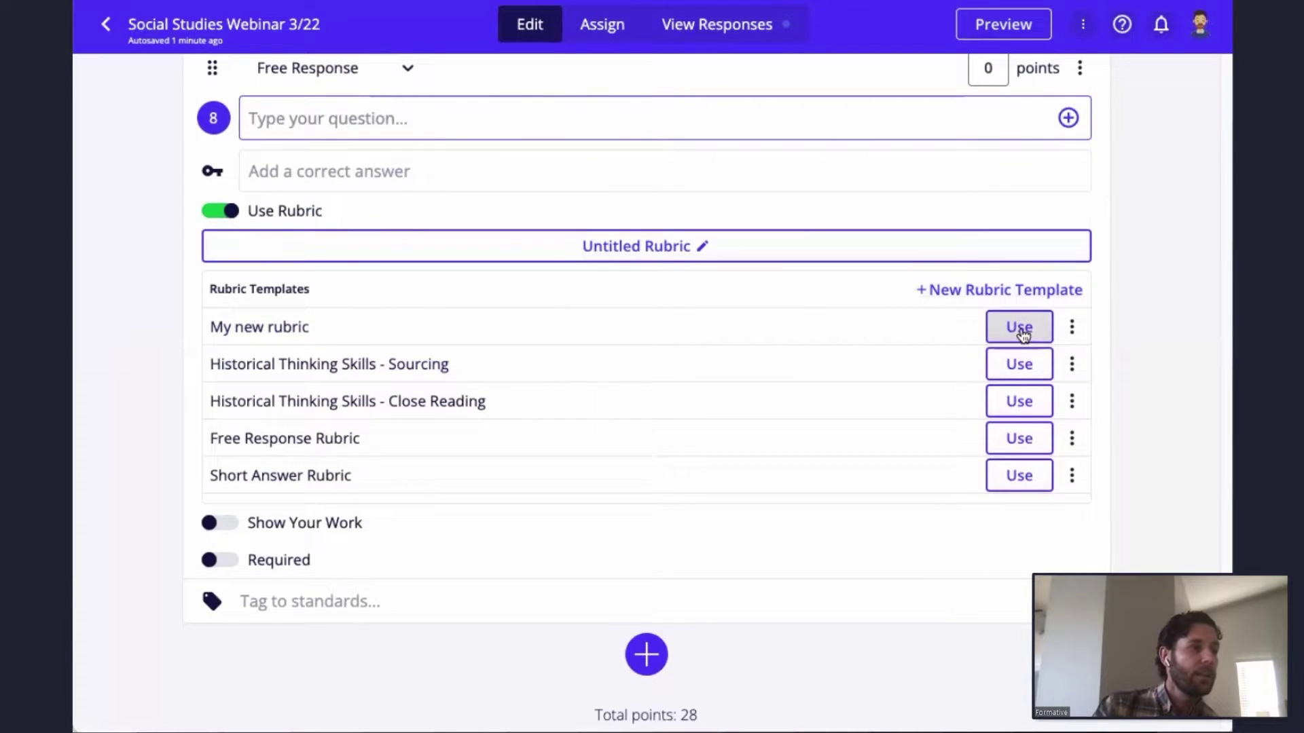
click(1019, 330)
click(588, 442)
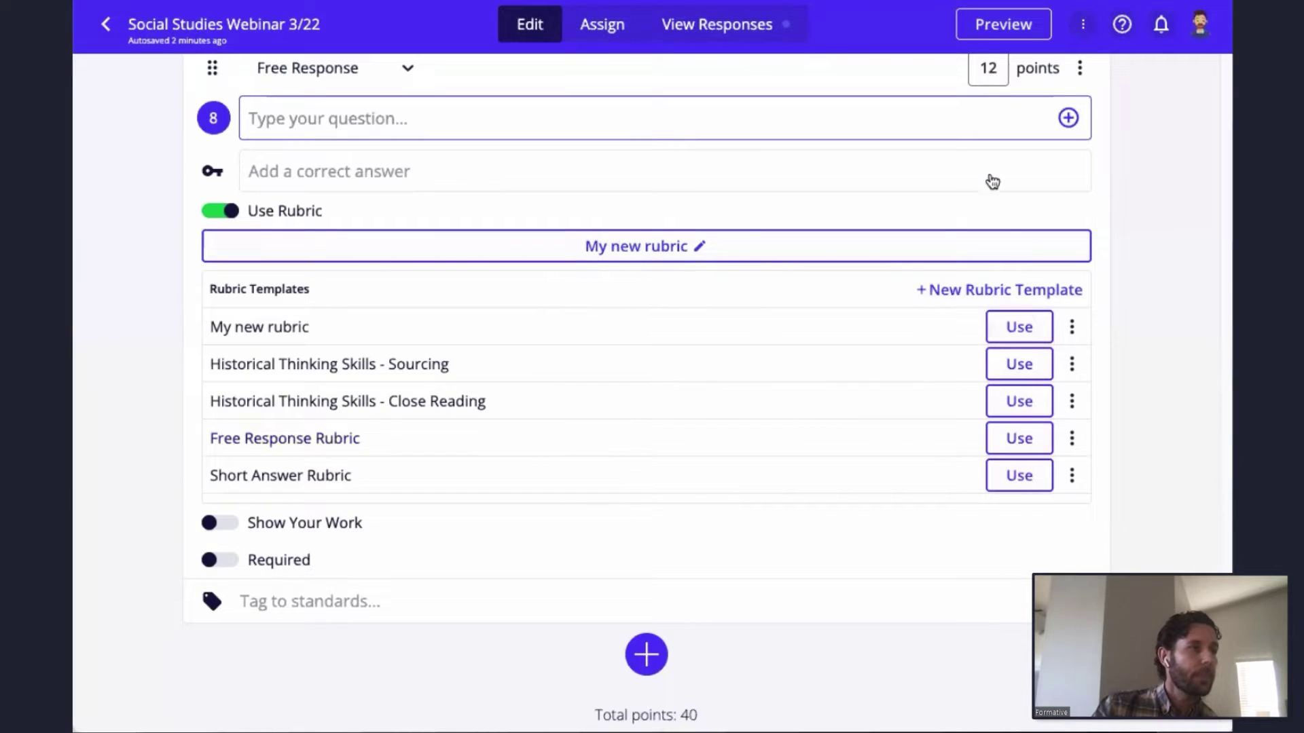
scroll(997, 78, up, 1)
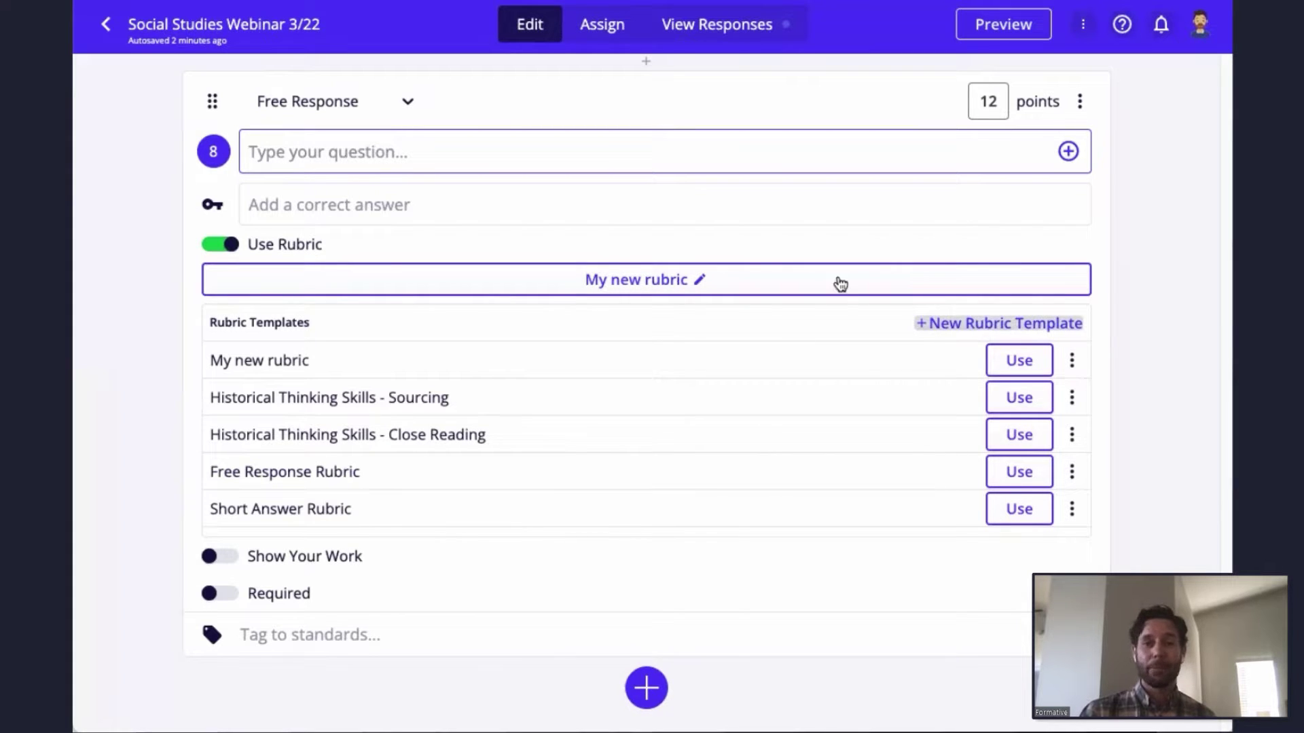
scroll(373, 445, down, 1)
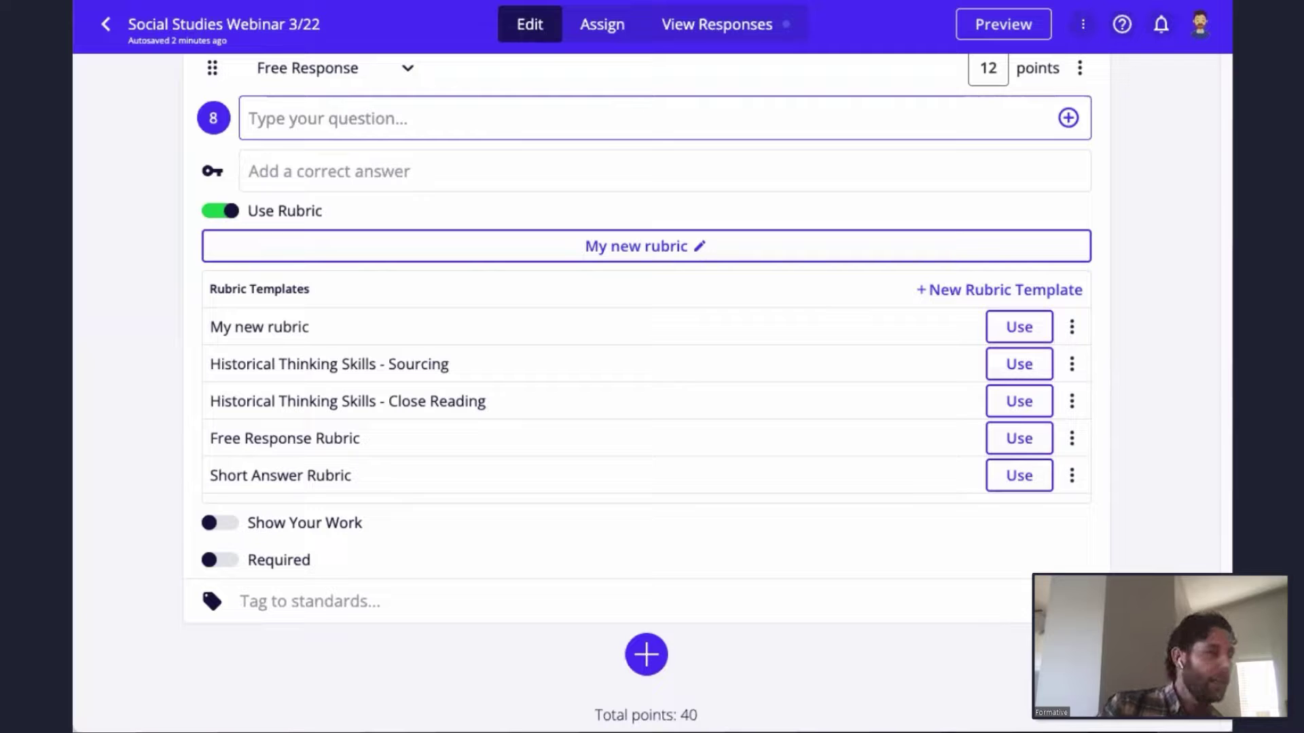
scroll(611, 616, down, 2)
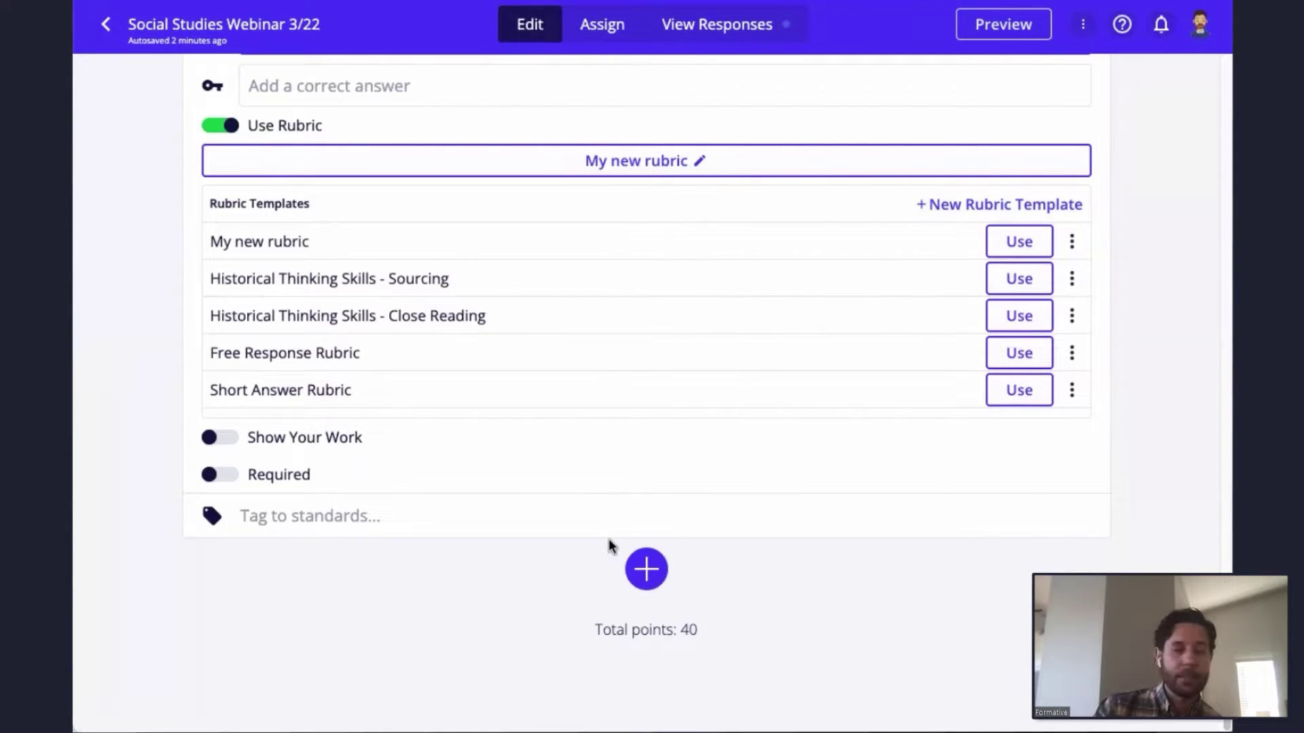
click(649, 570)
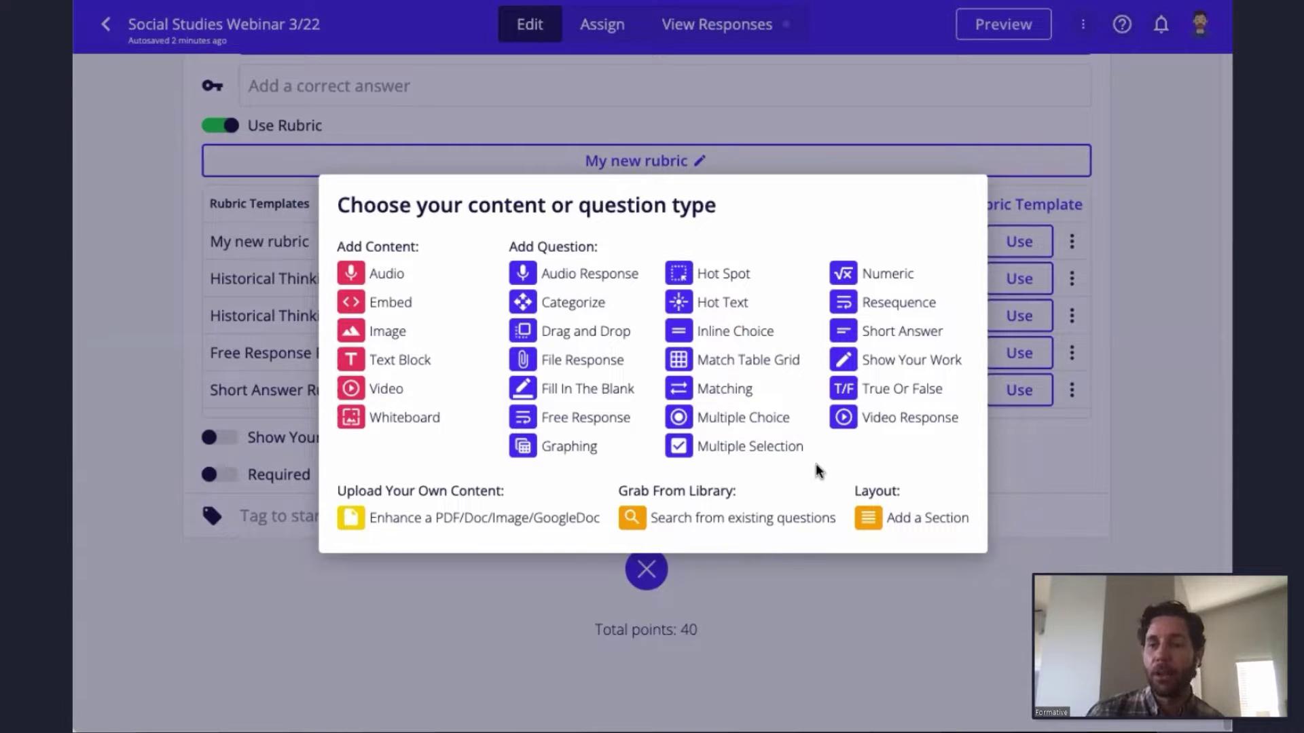
click(443, 520)
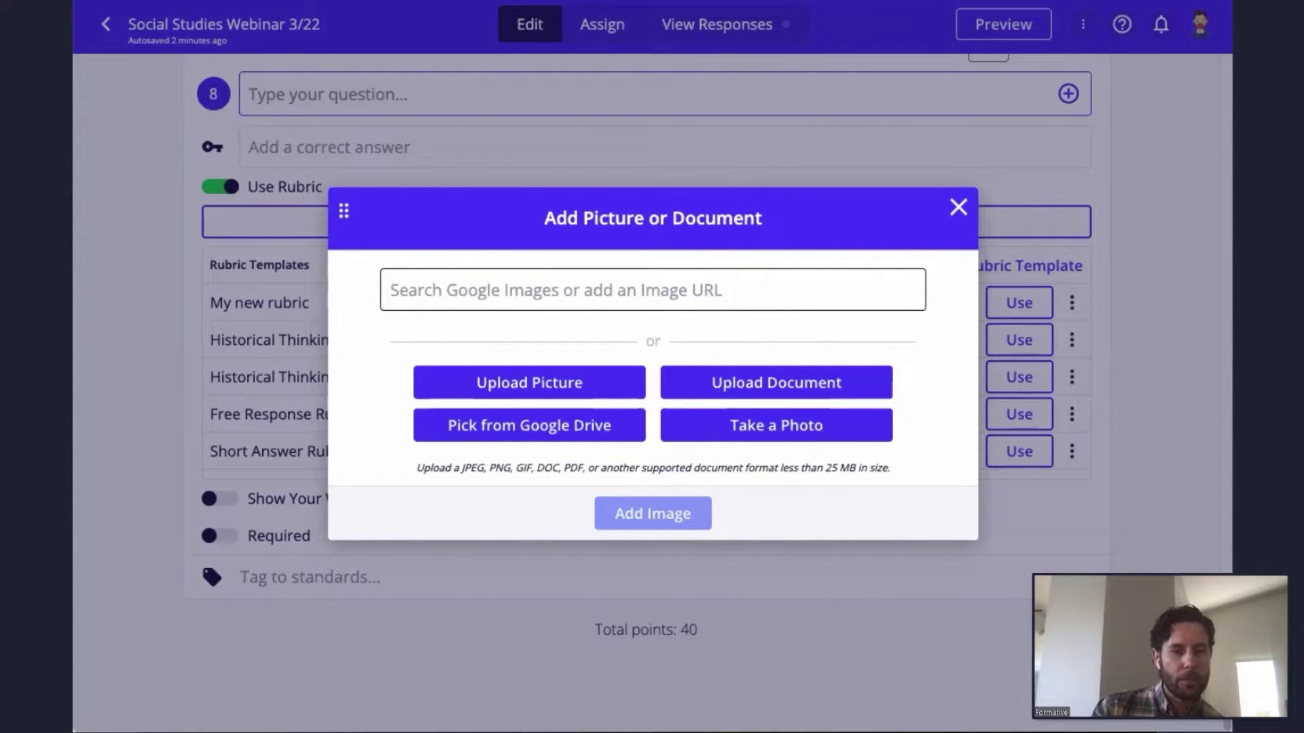
click(958, 208)
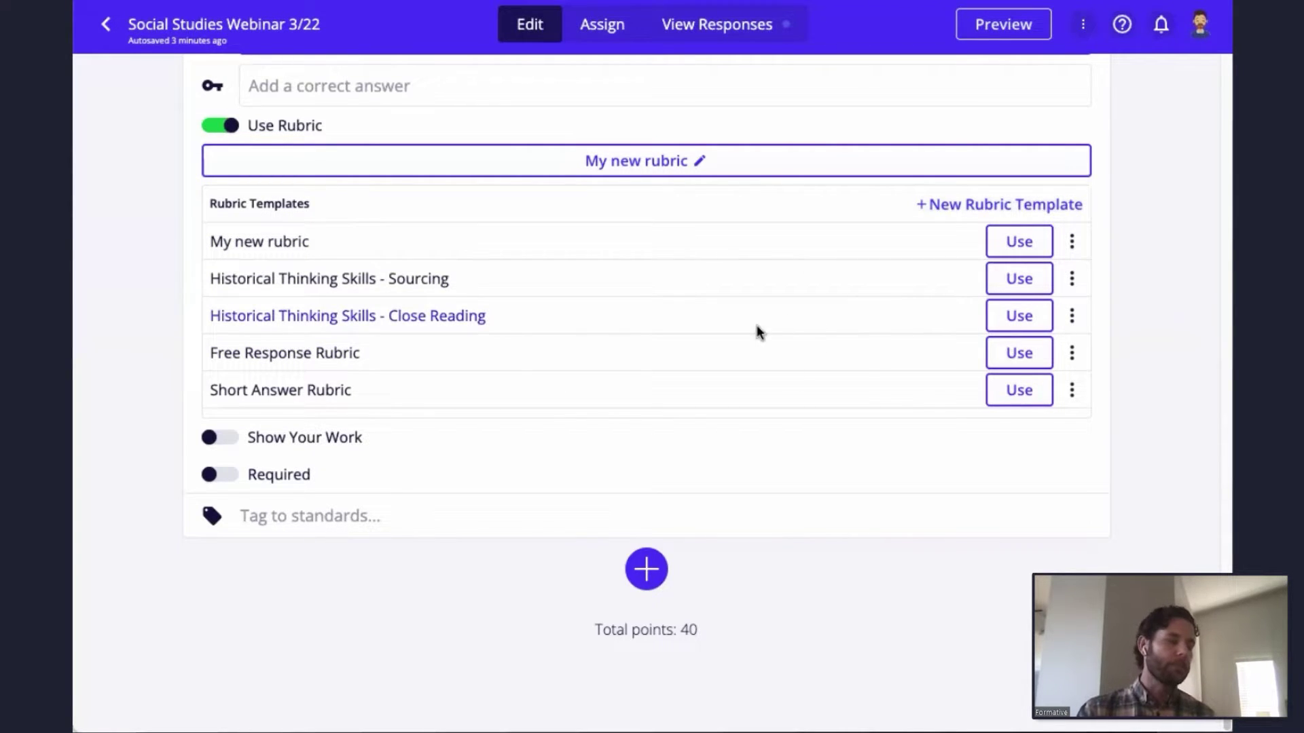
- Import the "Great Awakening" presentation from Google Drive below question 8 and add its six slides as images
click(646, 569)
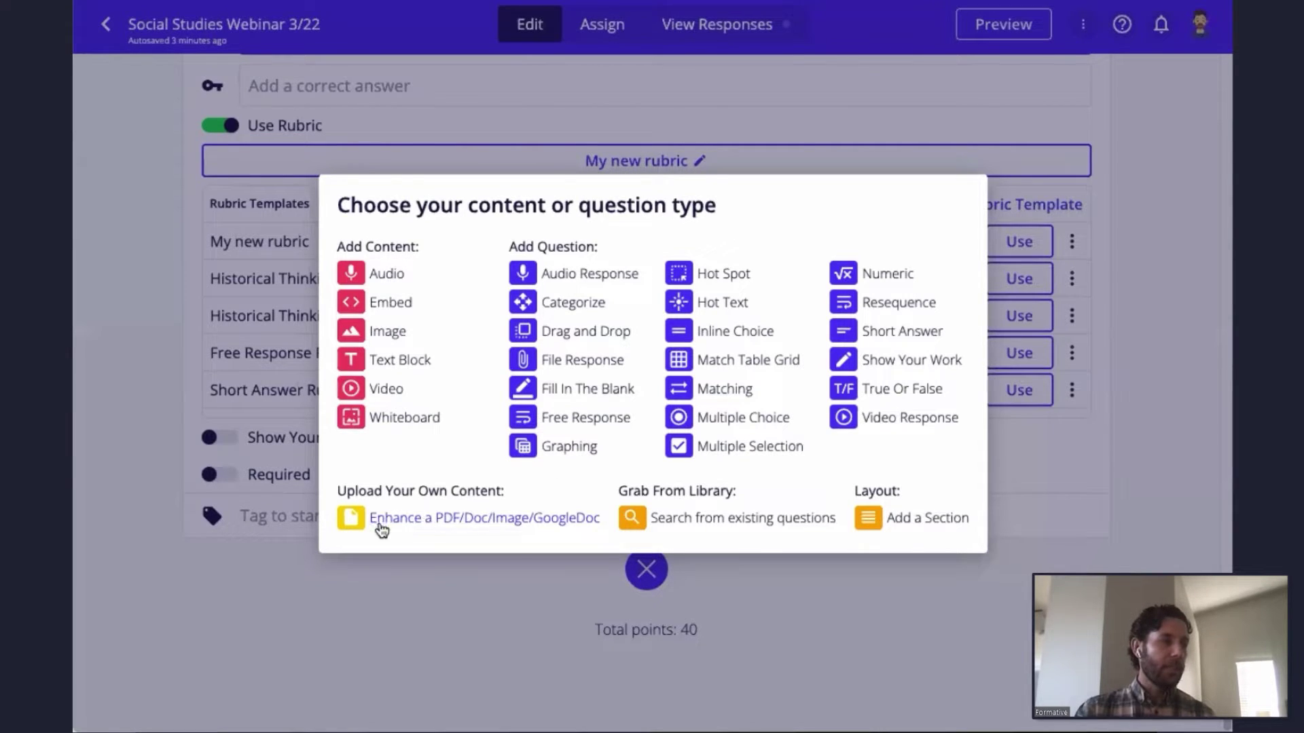
click(443, 520)
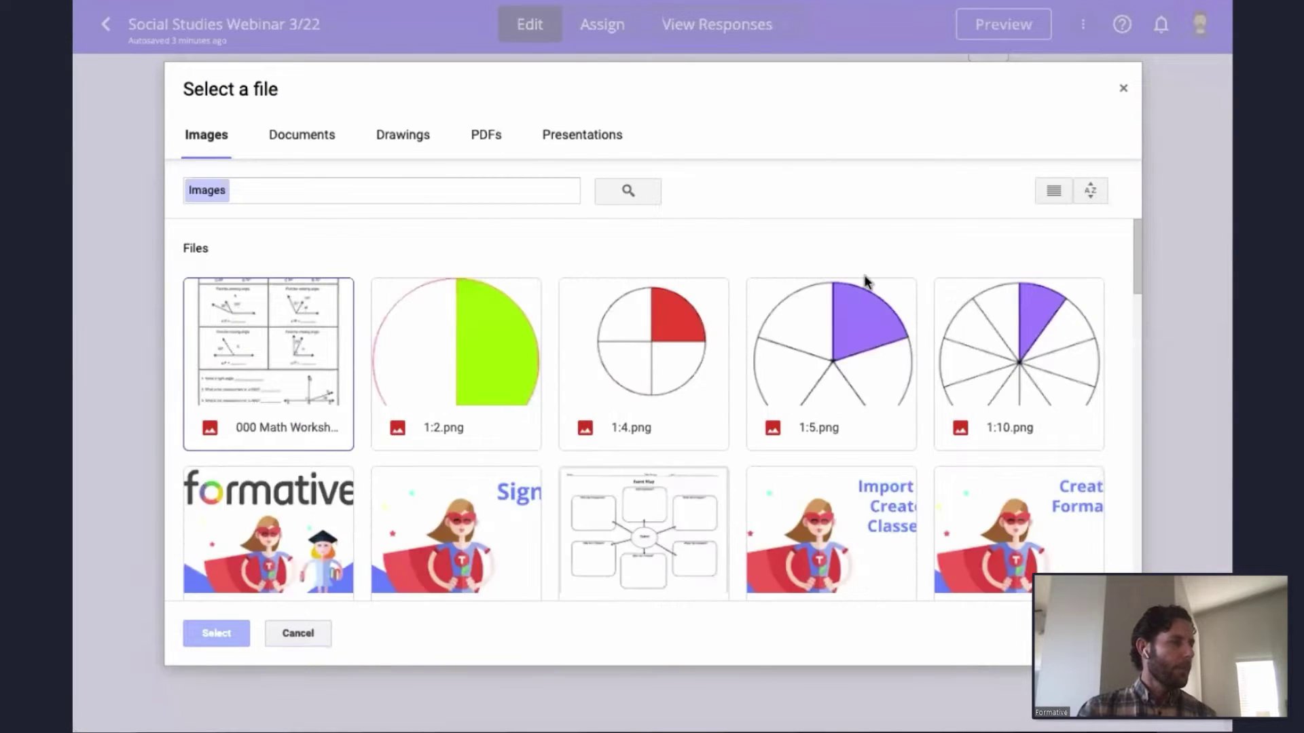
scroll(771, 258, down, 1)
scroll(771, 258, down, 3)
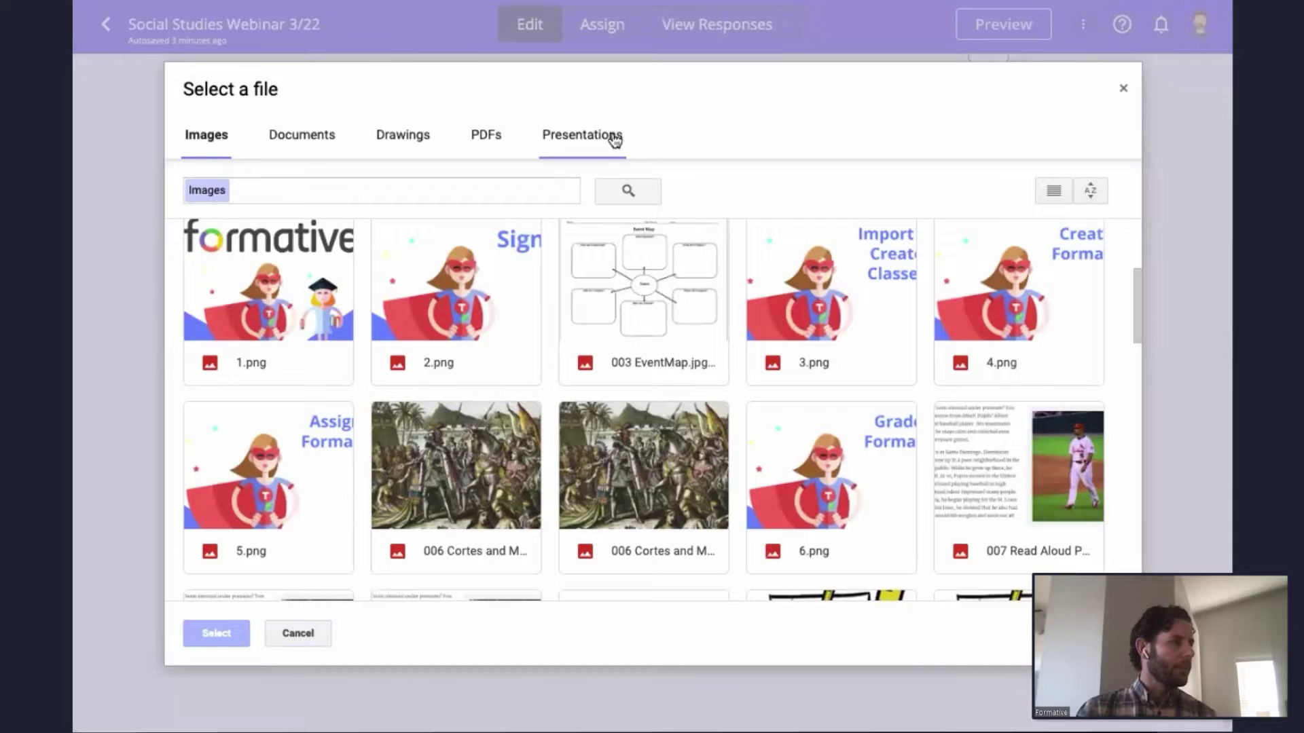
click(614, 136)
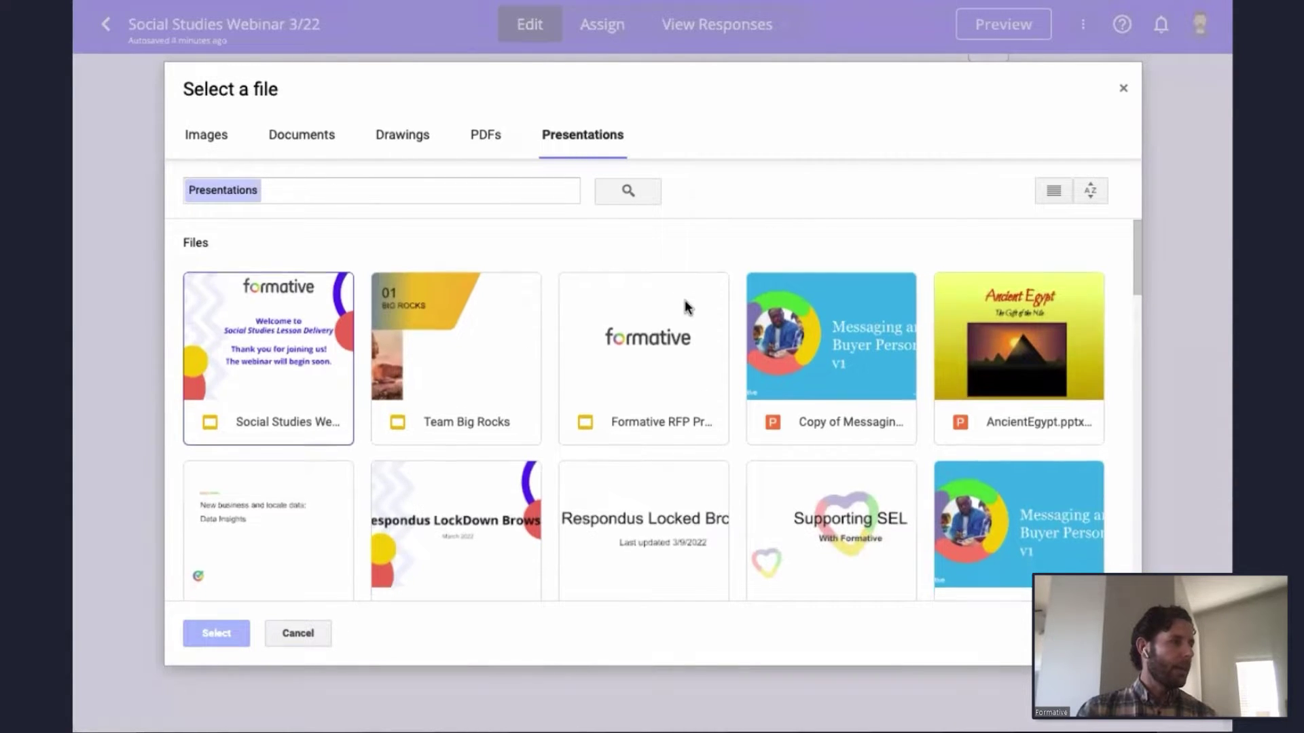
scroll(922, 296, down, 2)
scroll(921, 296, down, 8)
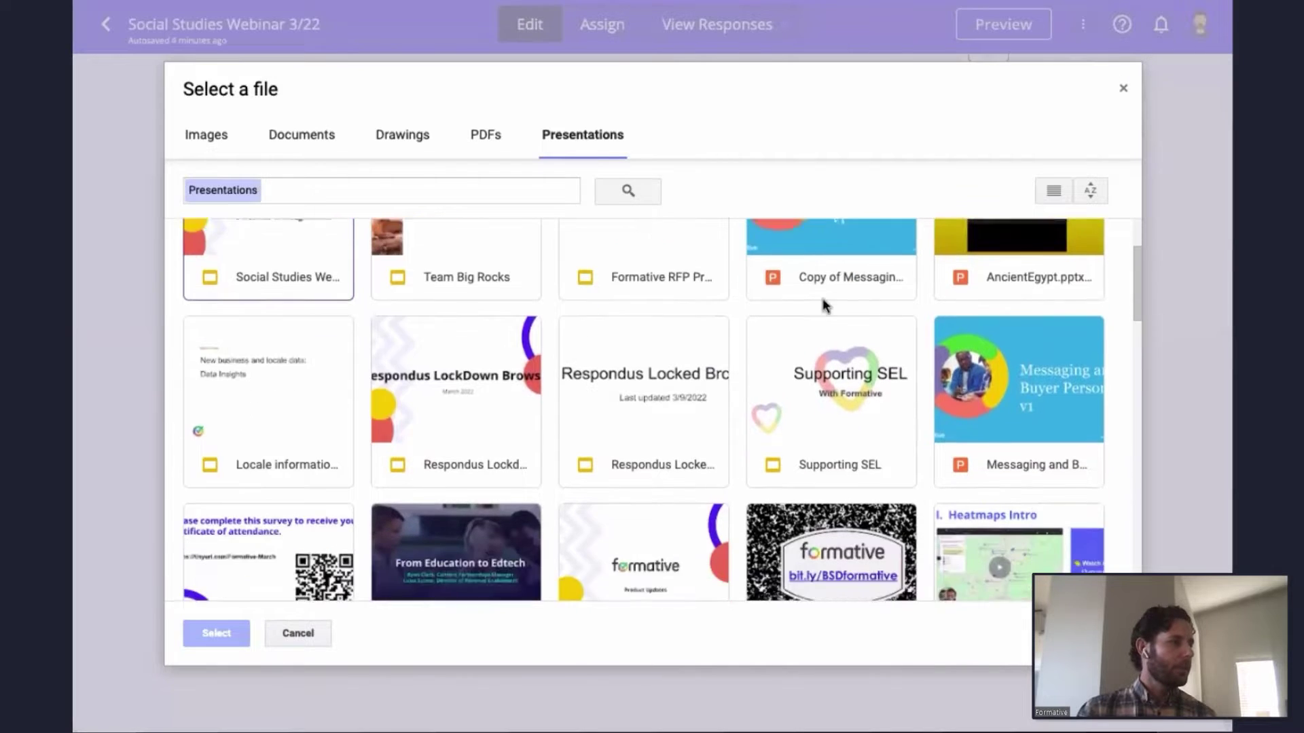
scroll(893, 303, down, 7)
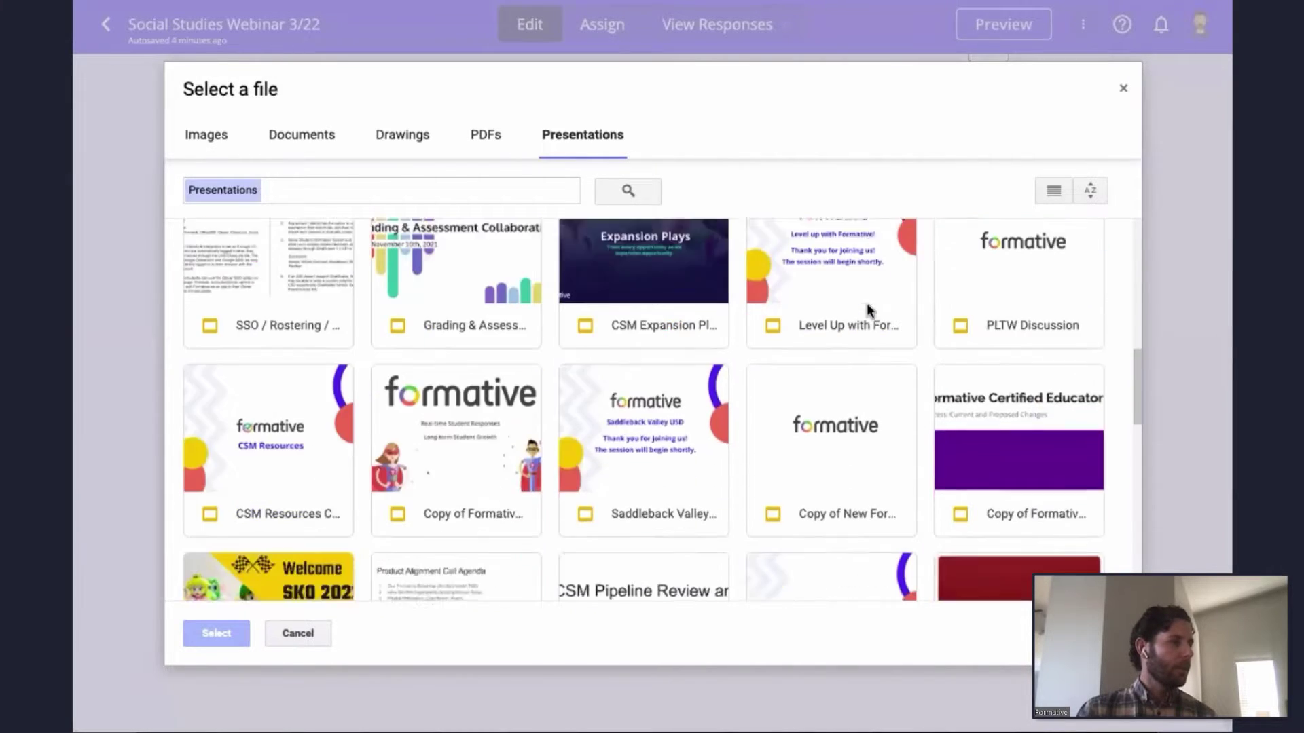
click(1028, 475)
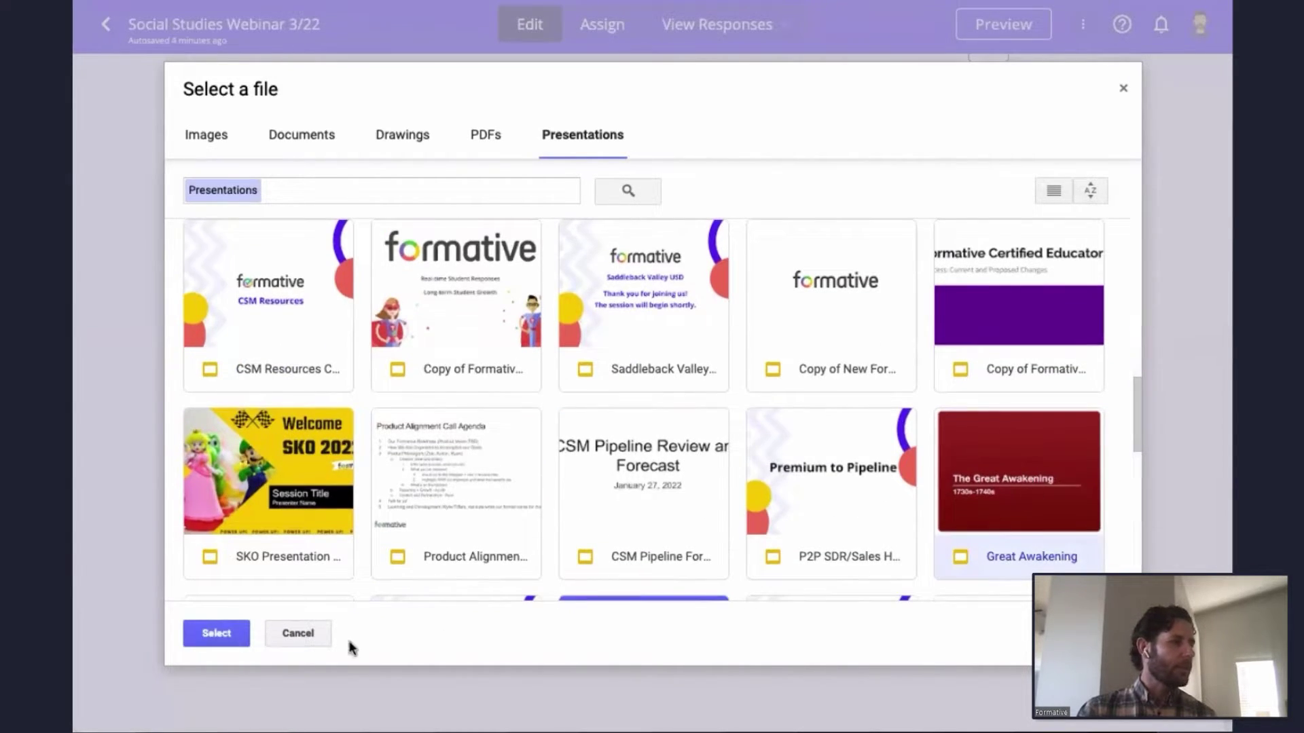
click(231, 634)
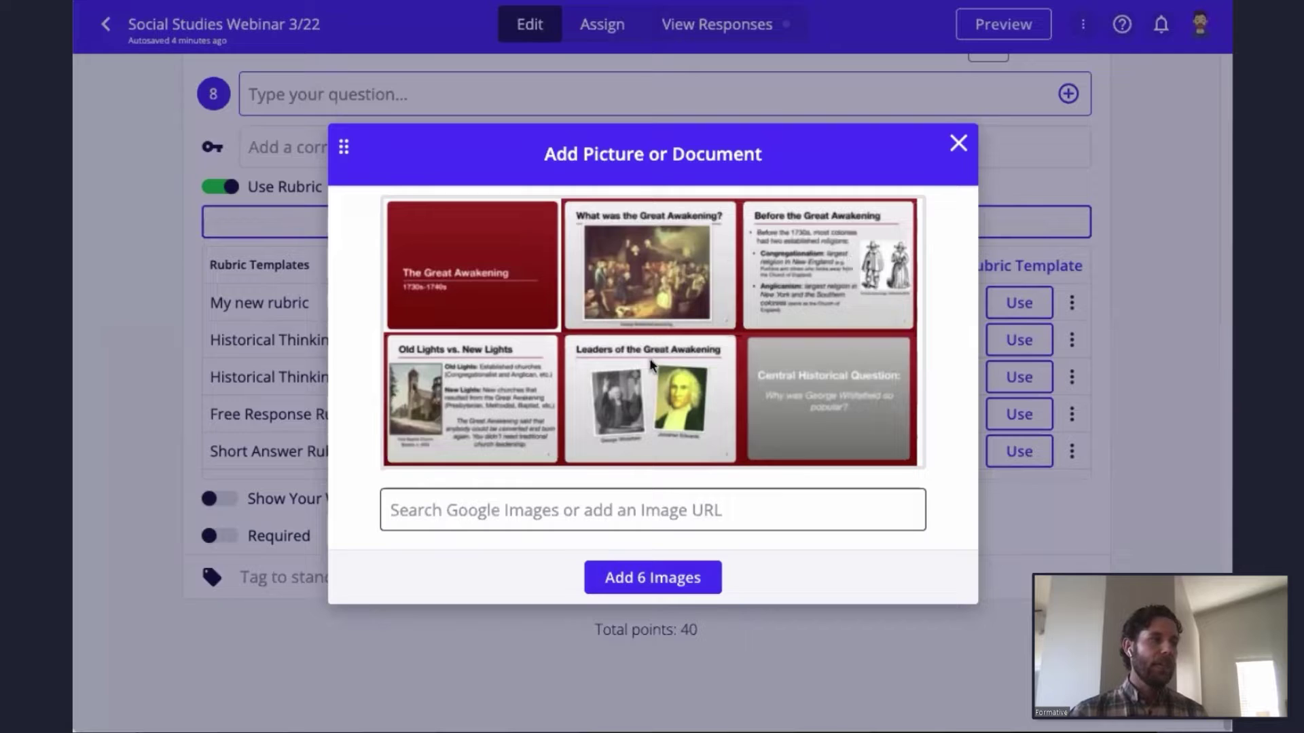
click(688, 582)
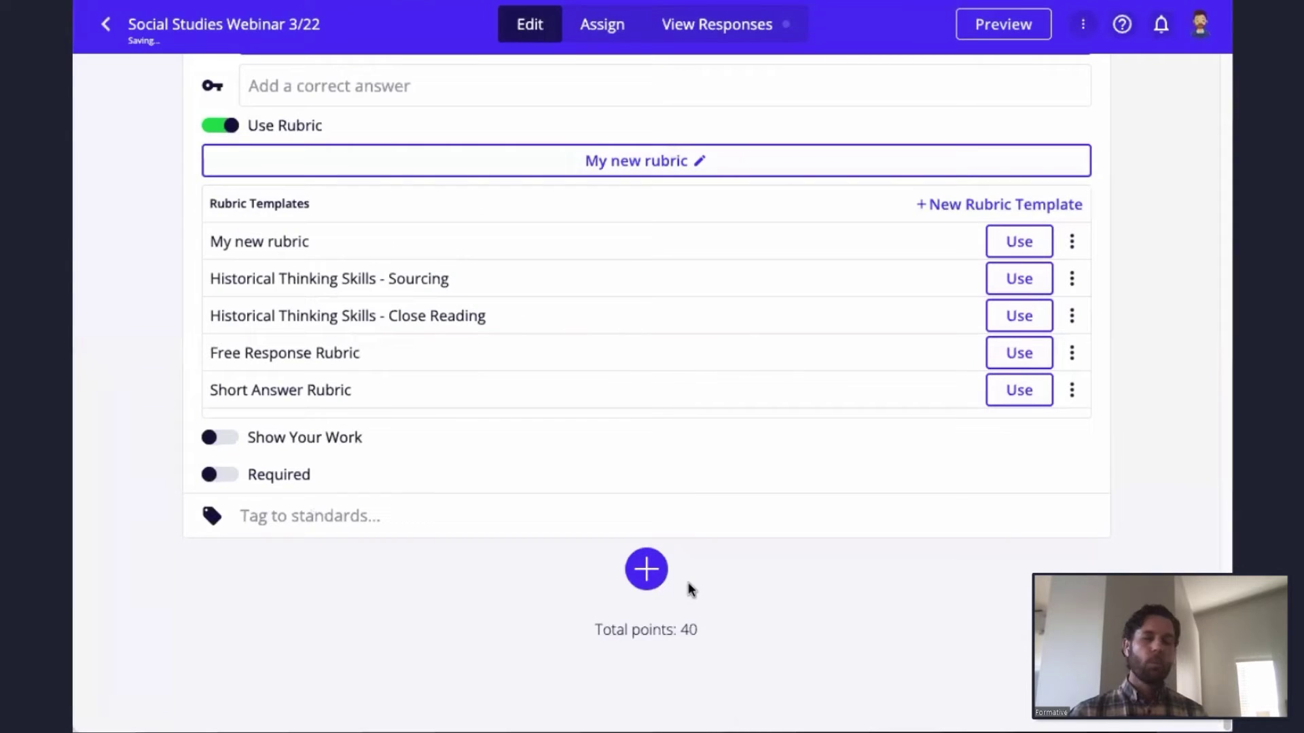
- Look through the imported Great Awakening slides and check which question types can be added beside a slide
scroll(1155, 421, down, 8)
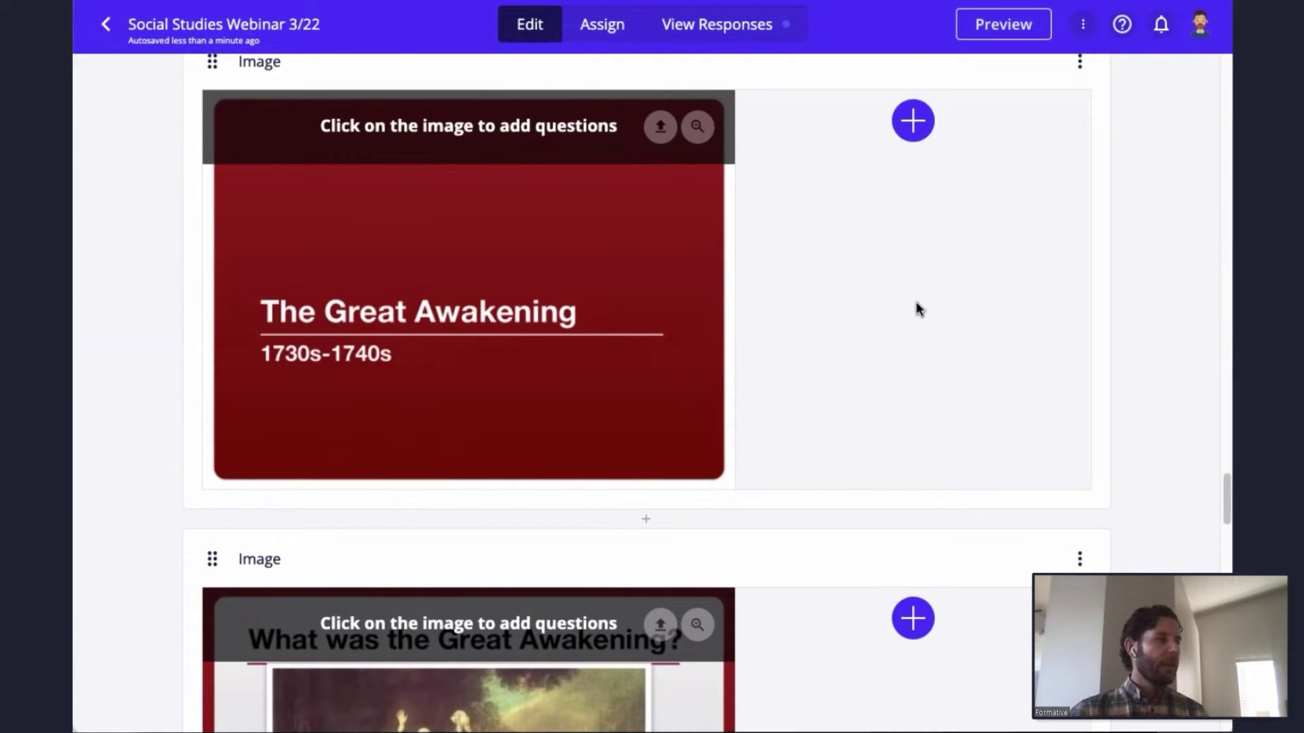
scroll(762, 224, down, 8)
scroll(754, 238, down, 3)
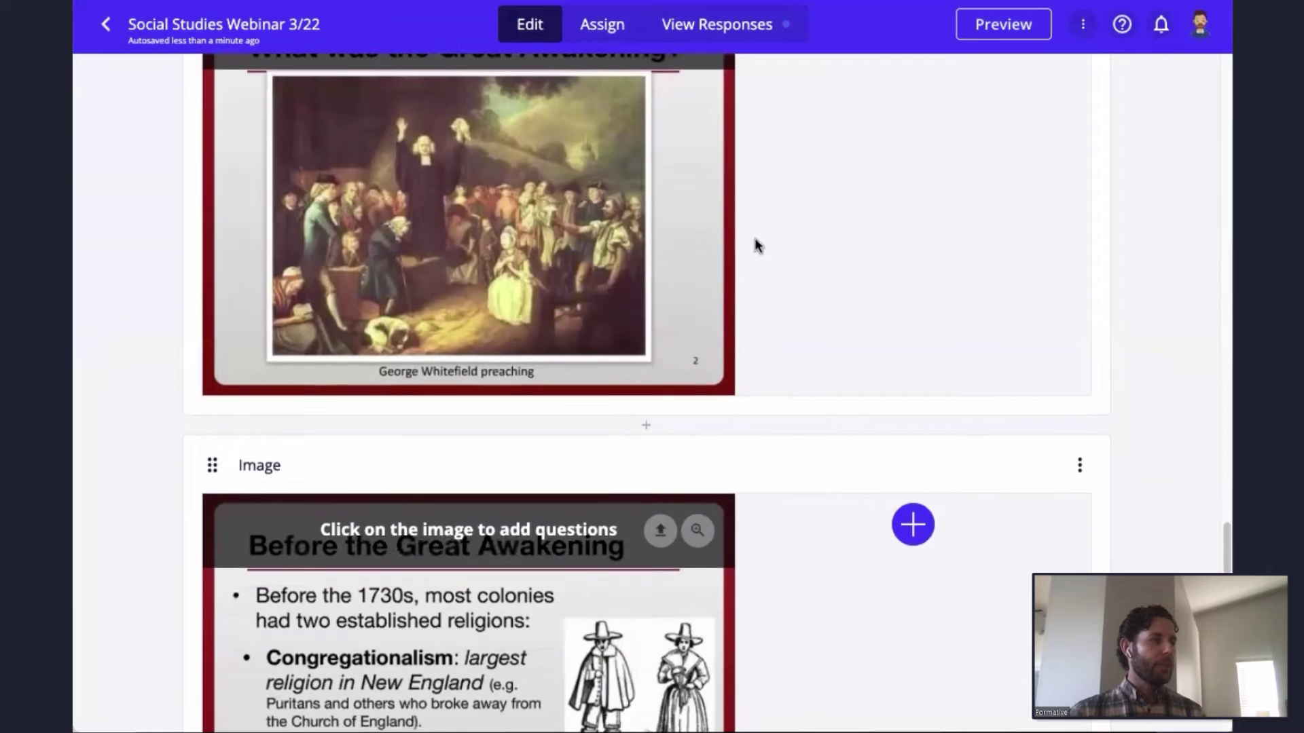
click(912, 373)
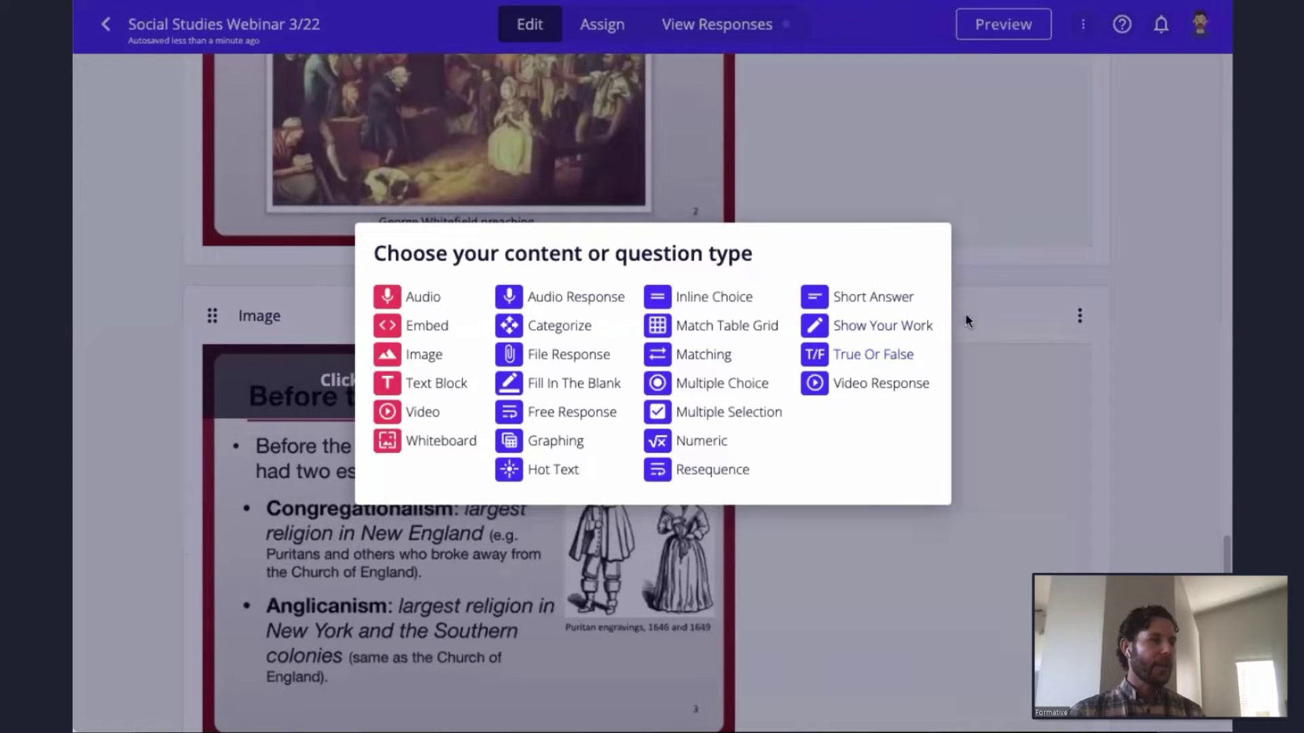
click(1016, 309)
scroll(865, 398, down, 3)
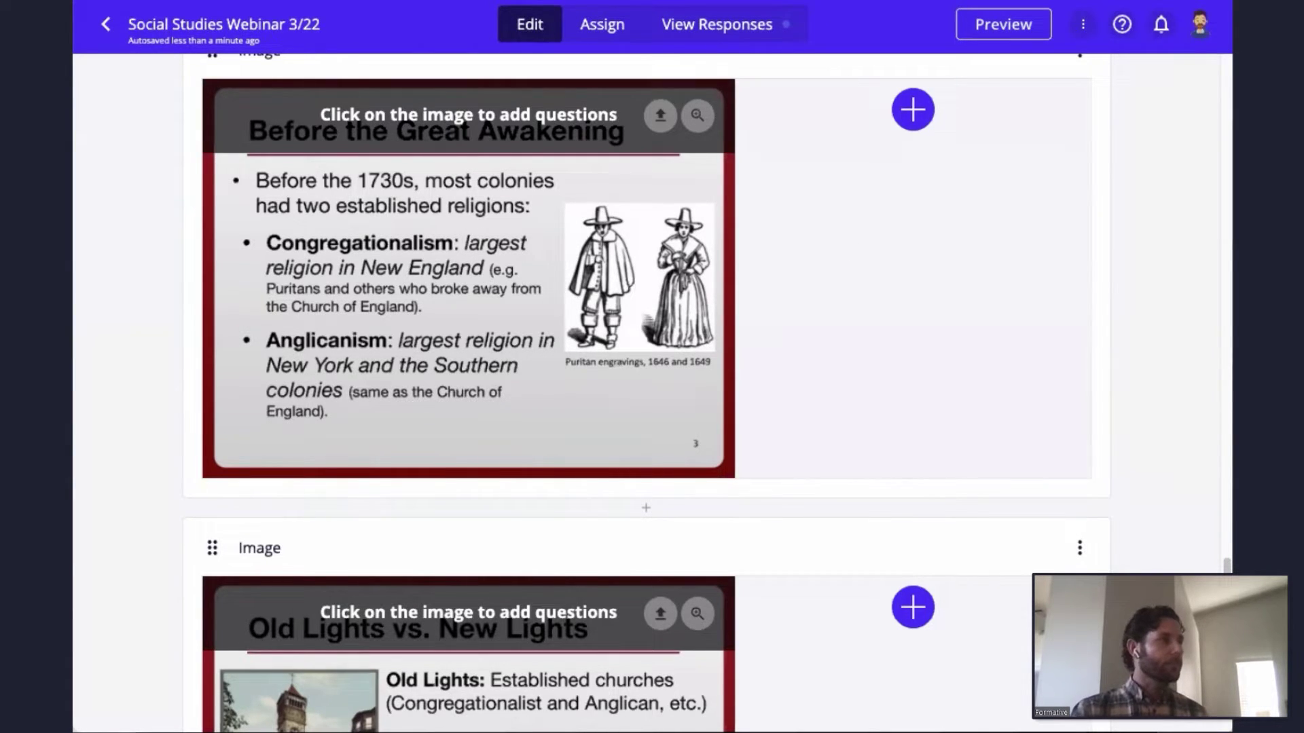
- Leave the Social Studies Webinar 3/22 formative and bring up the responses view of the Lesson Delivery and Practice social studies example
click(106, 30)
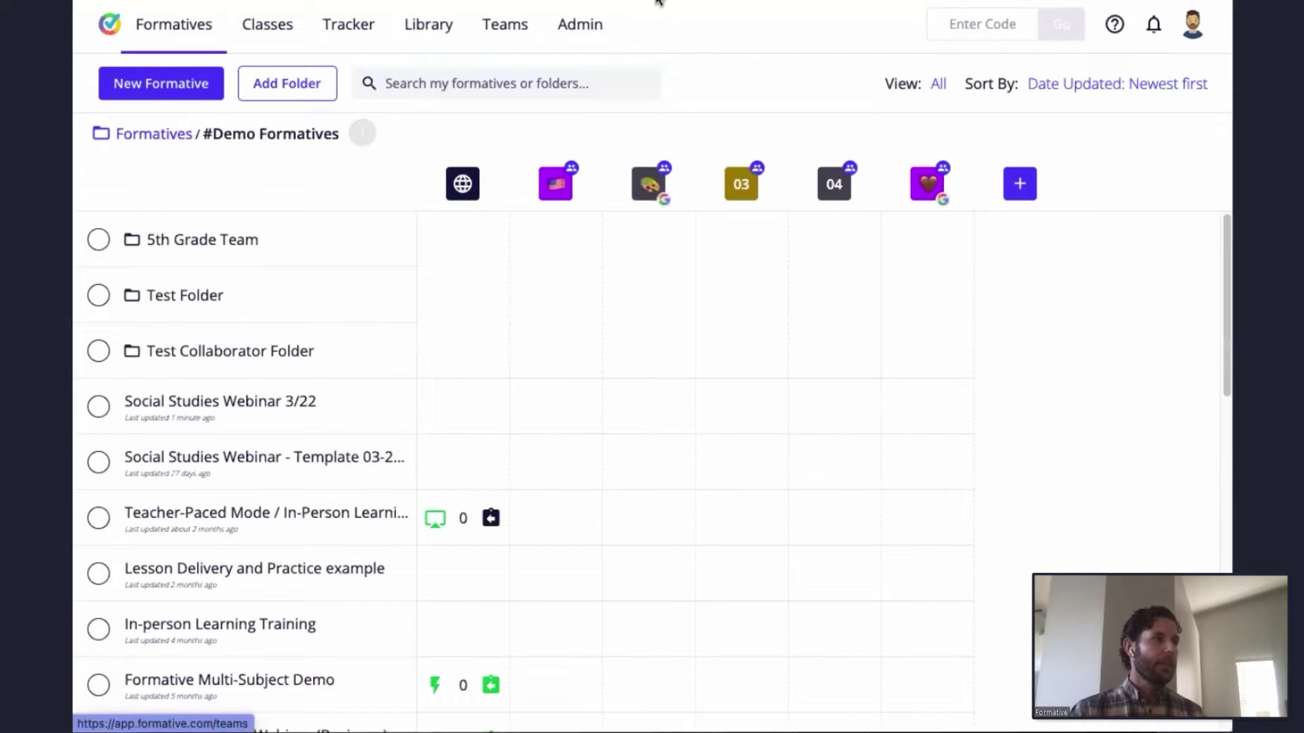
click(978, 22)
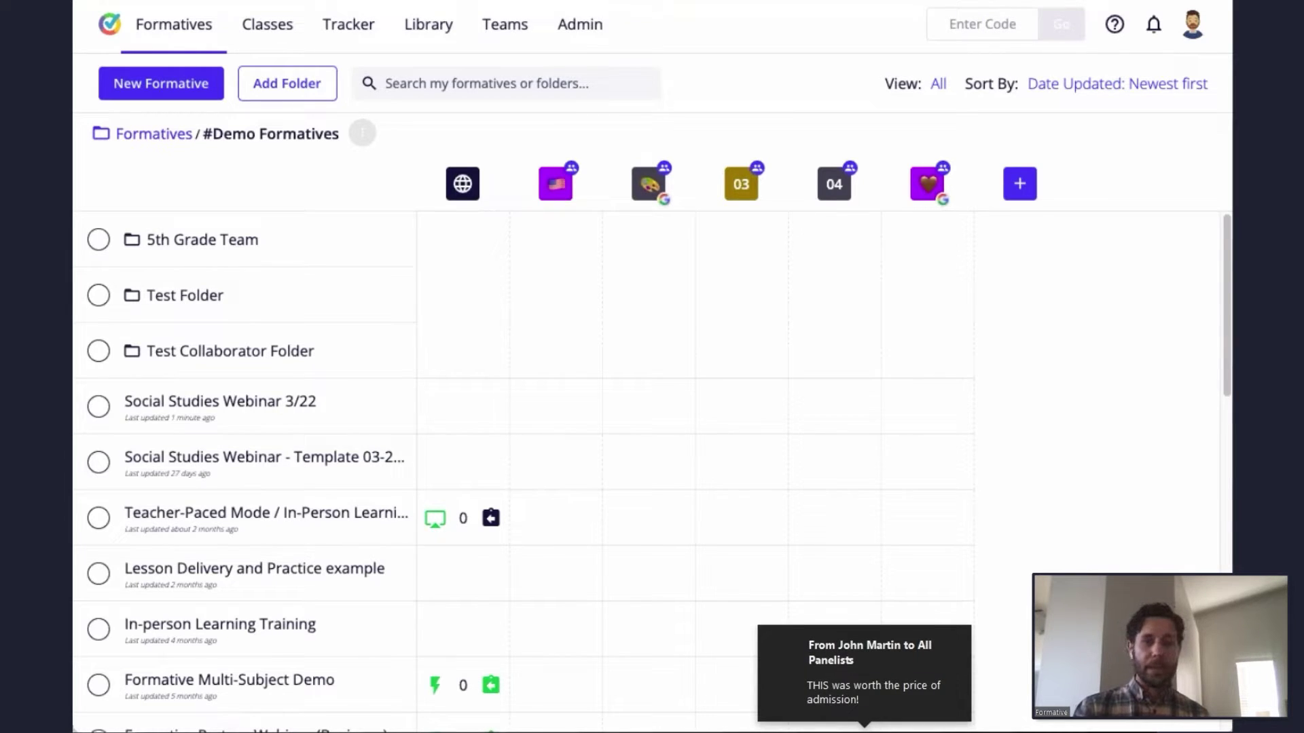
click(577, 1)
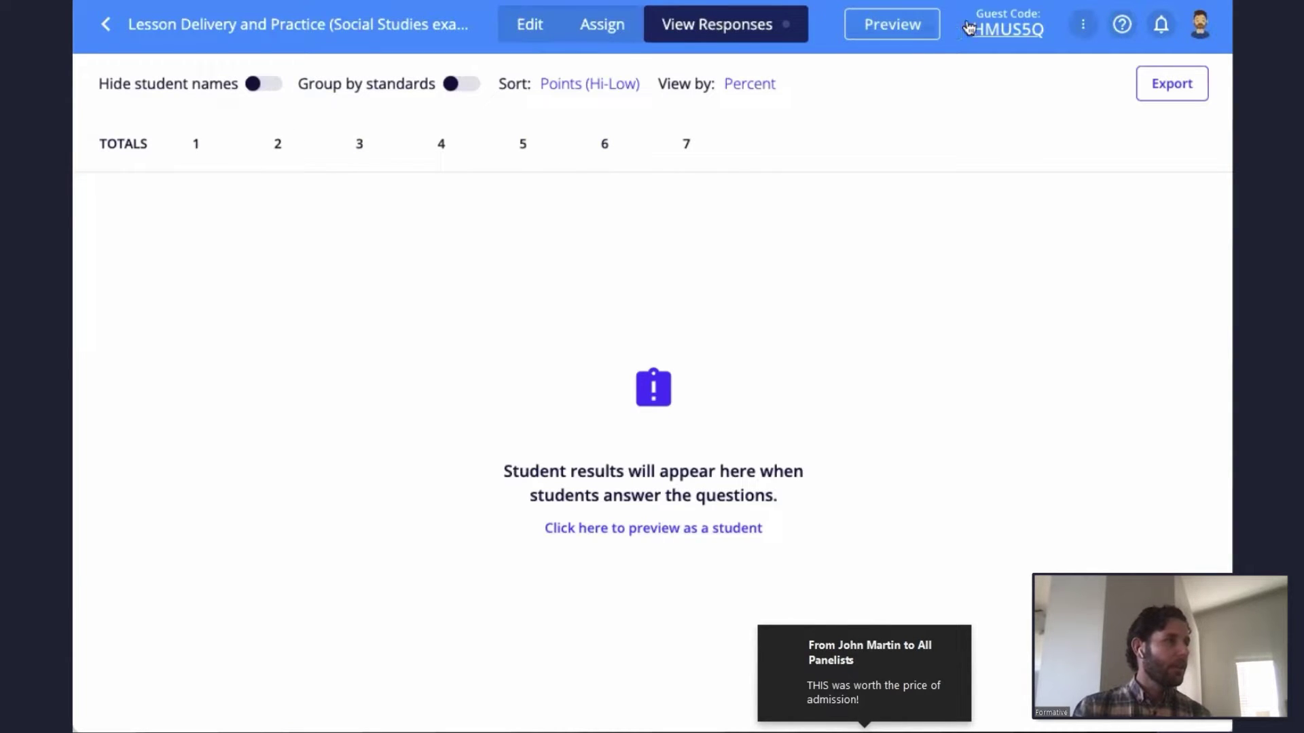
- Show the guest join instructions, highlight the guest code and the join web address, and close the instructions
click(1006, 30)
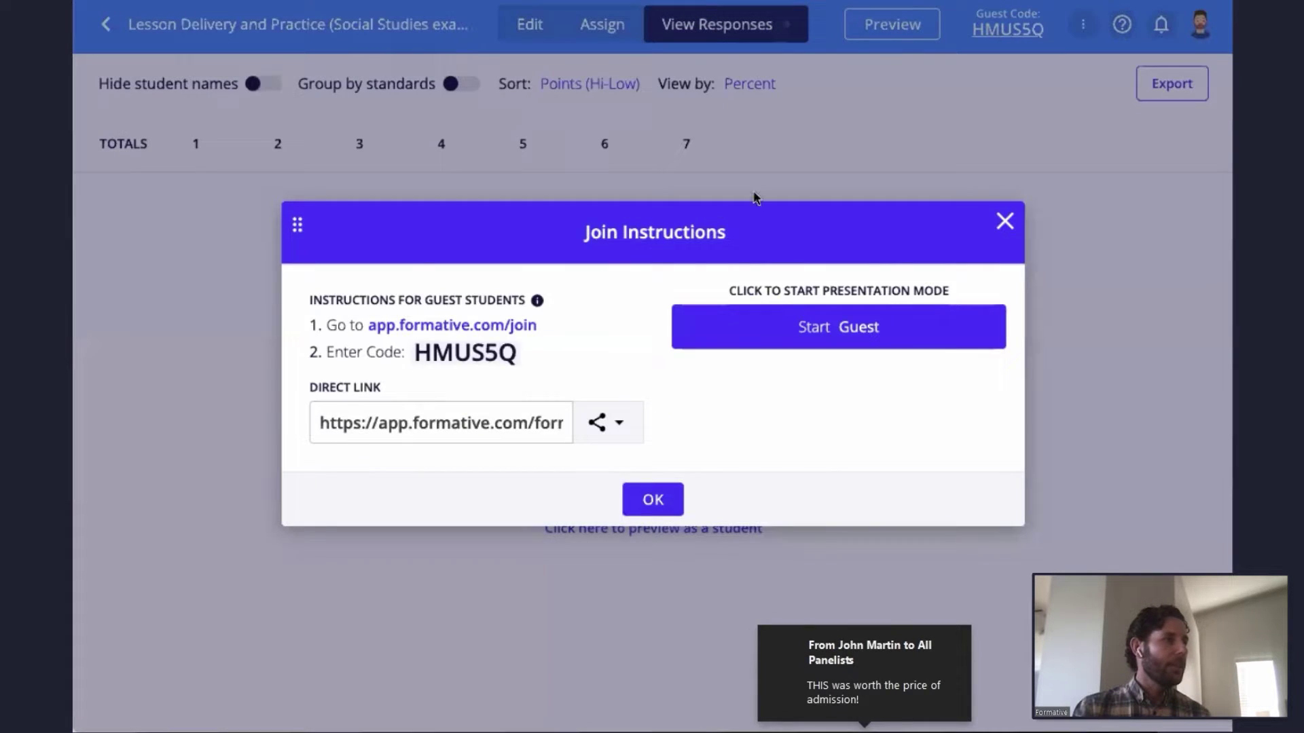
double_click(447, 347)
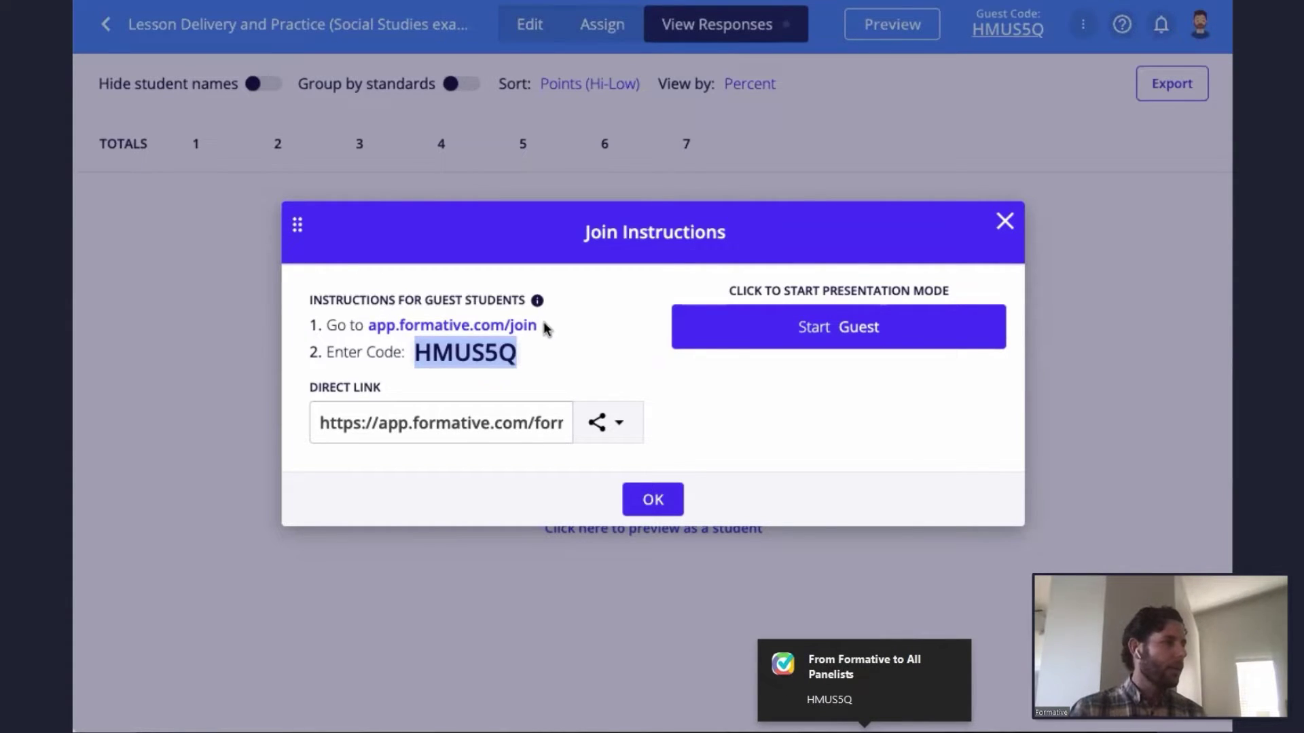
drag(542, 327, 372, 342)
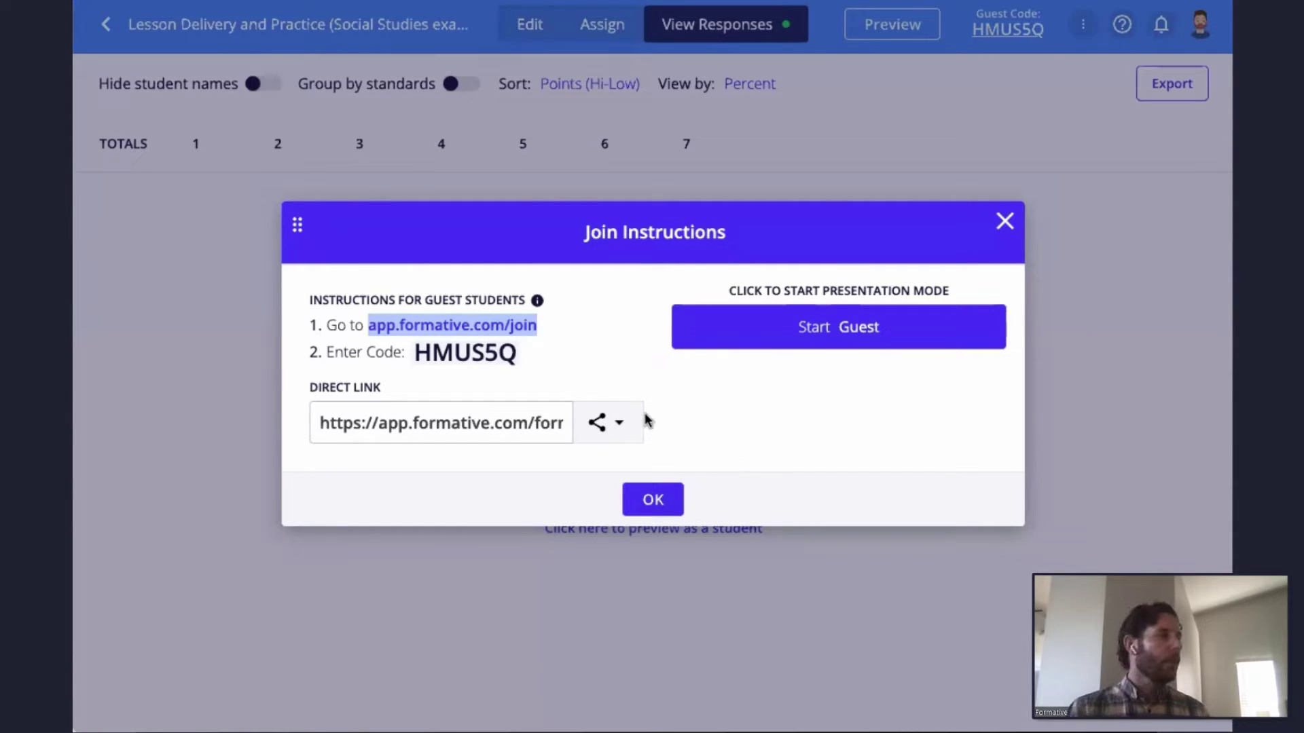
click(653, 500)
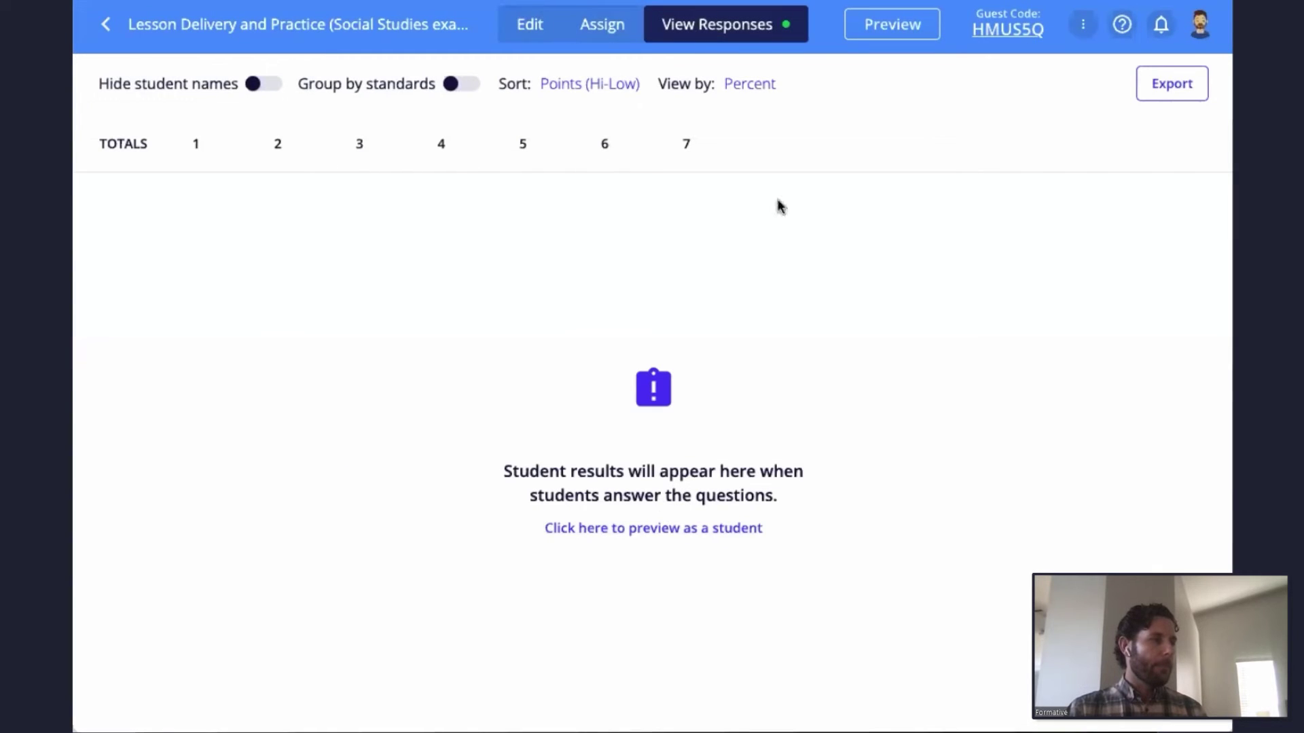
- Open the Guest Students assignment settings and compare the options offered with Teacher Paced switched off and on
click(614, 36)
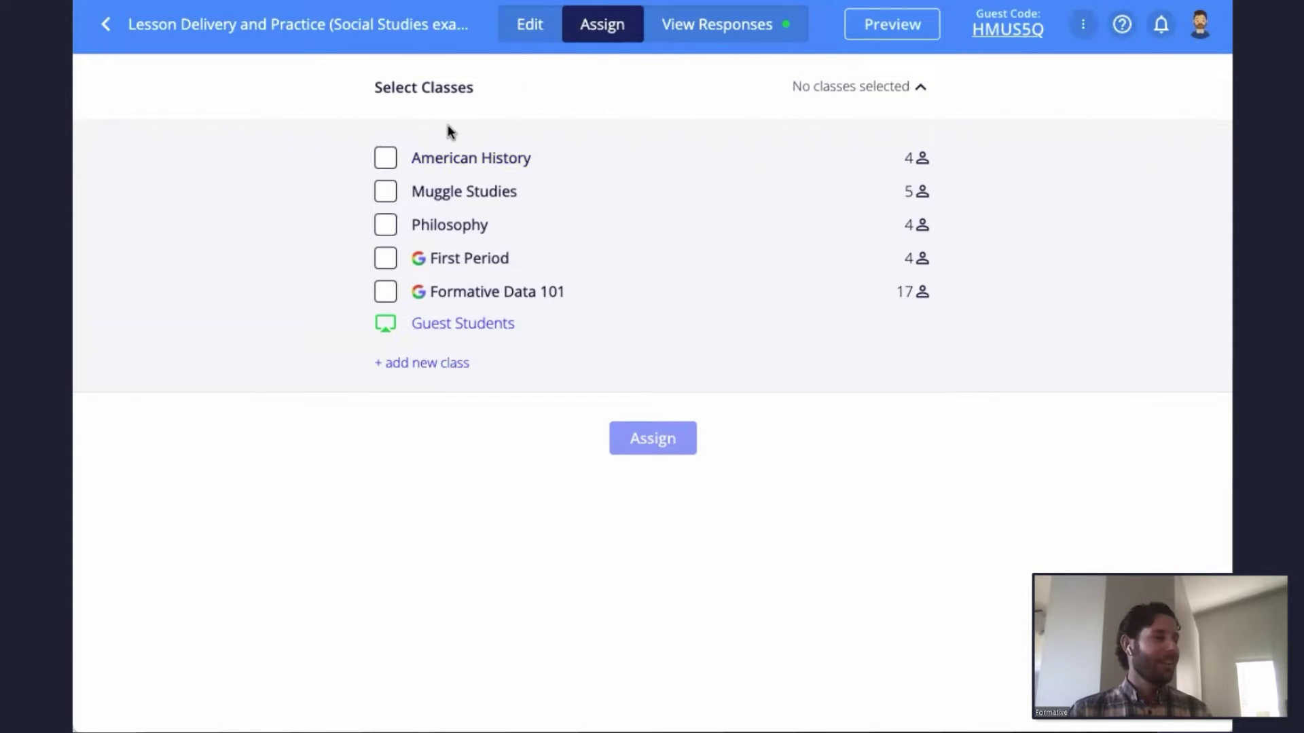
click(458, 325)
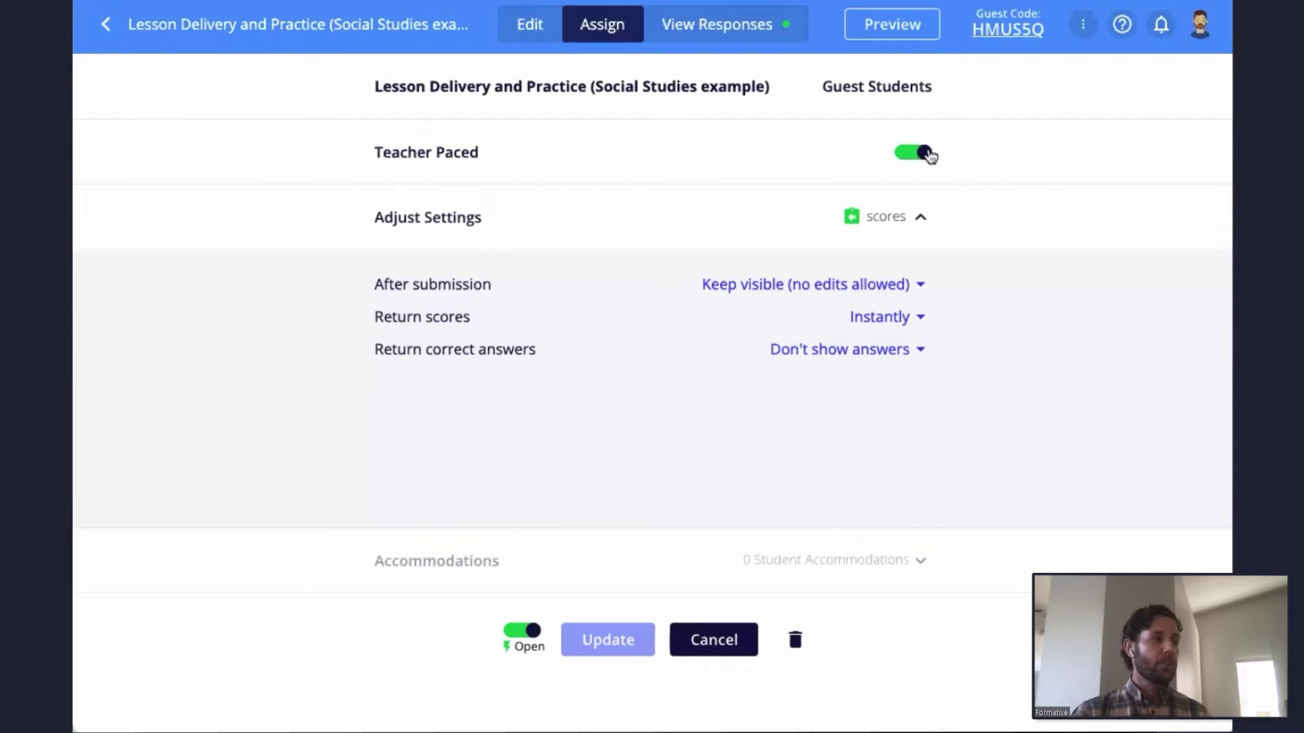
click(917, 153)
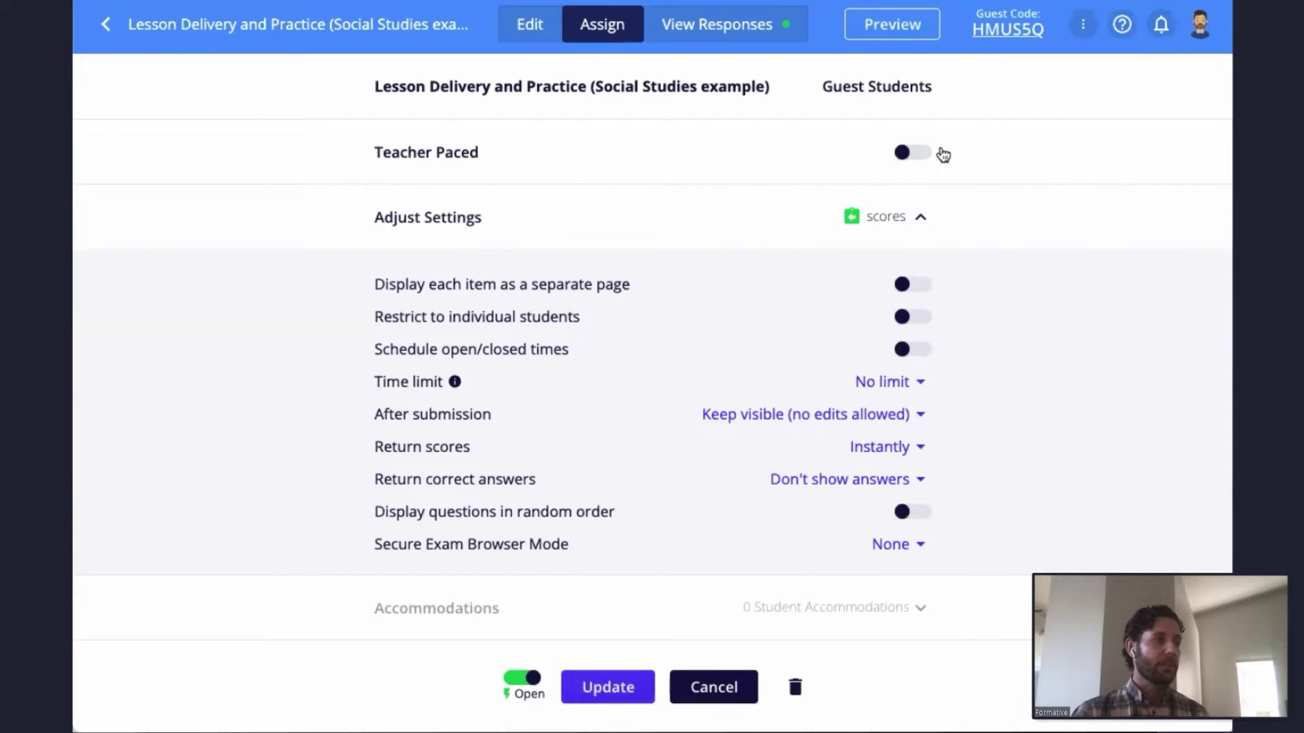
click(895, 153)
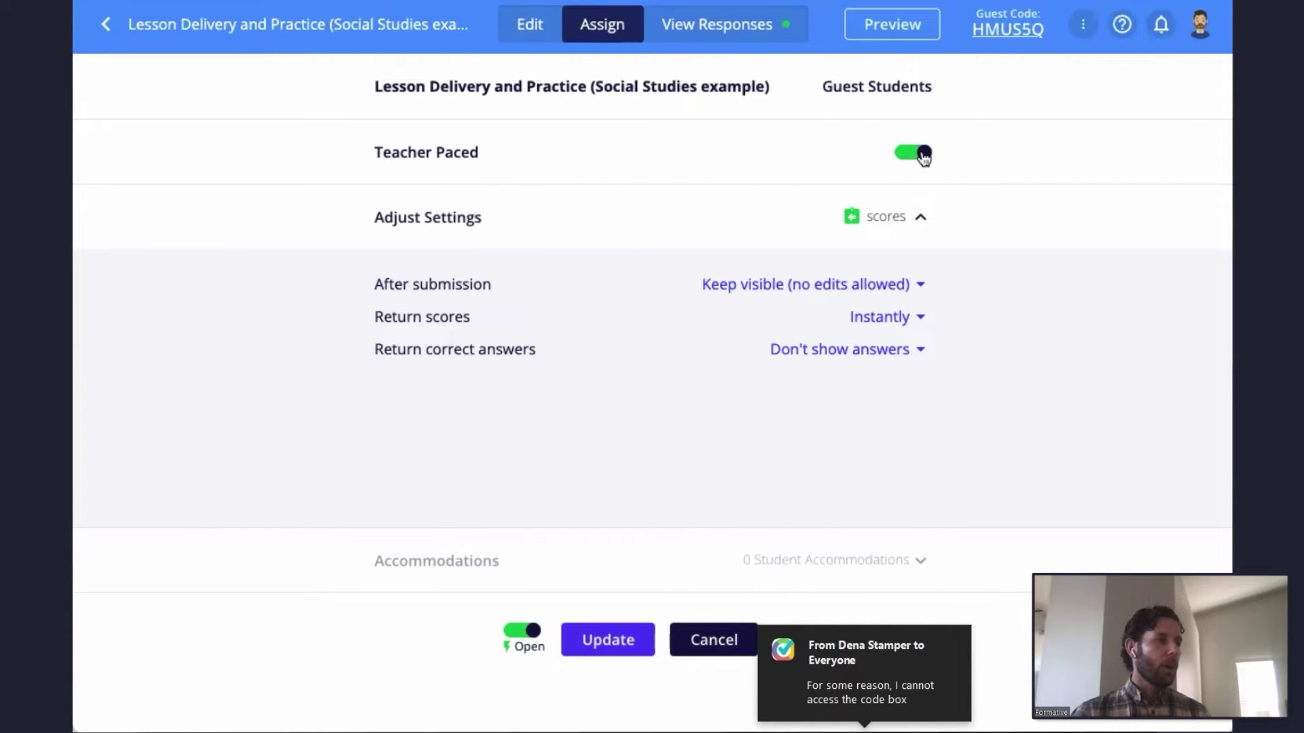
- Copy the direct guest link from the join instructions to the clipboard and close the instructions
click(1008, 32)
click(624, 424)
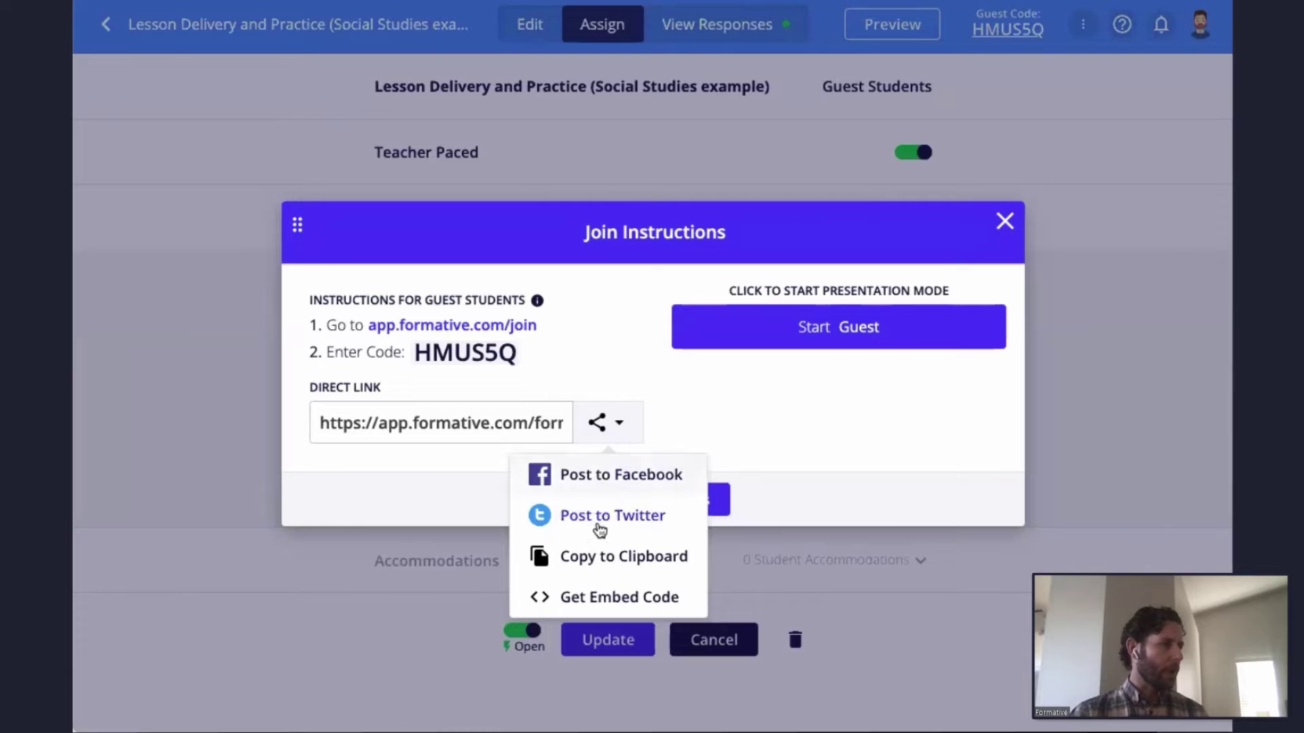
click(602, 561)
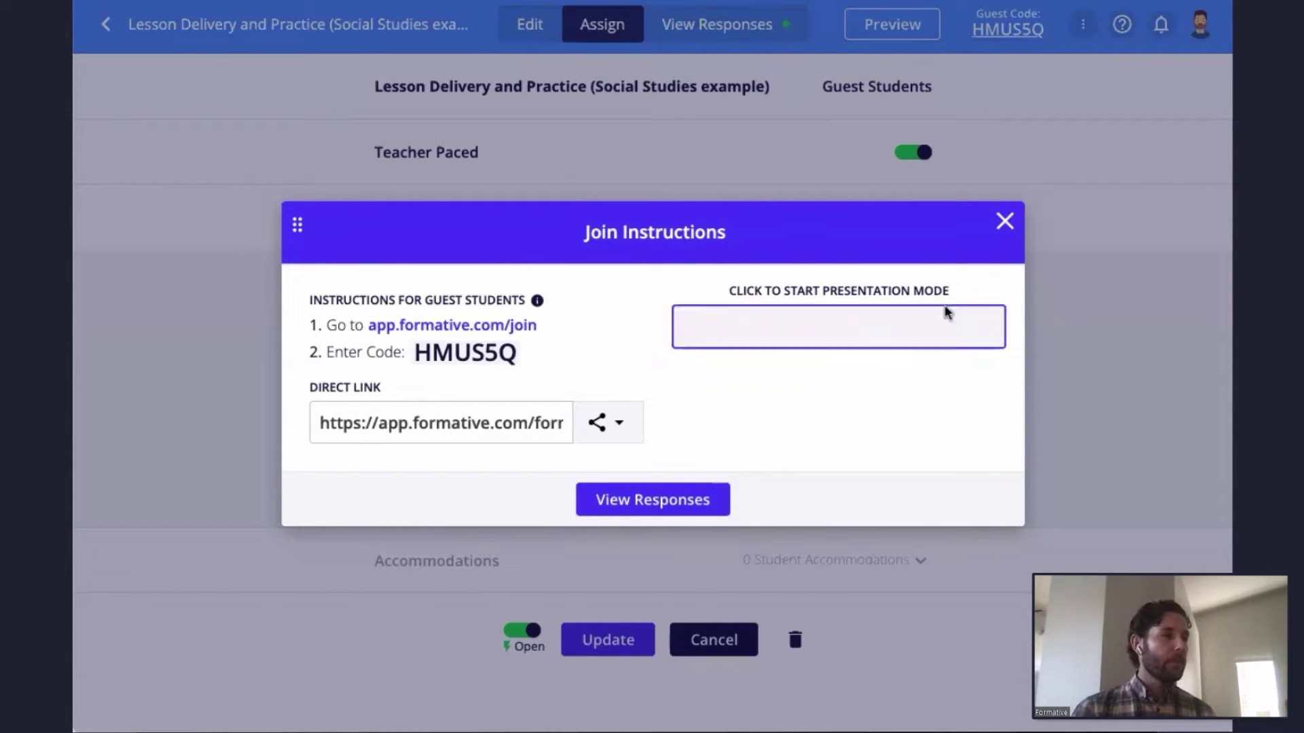
click(1004, 222)
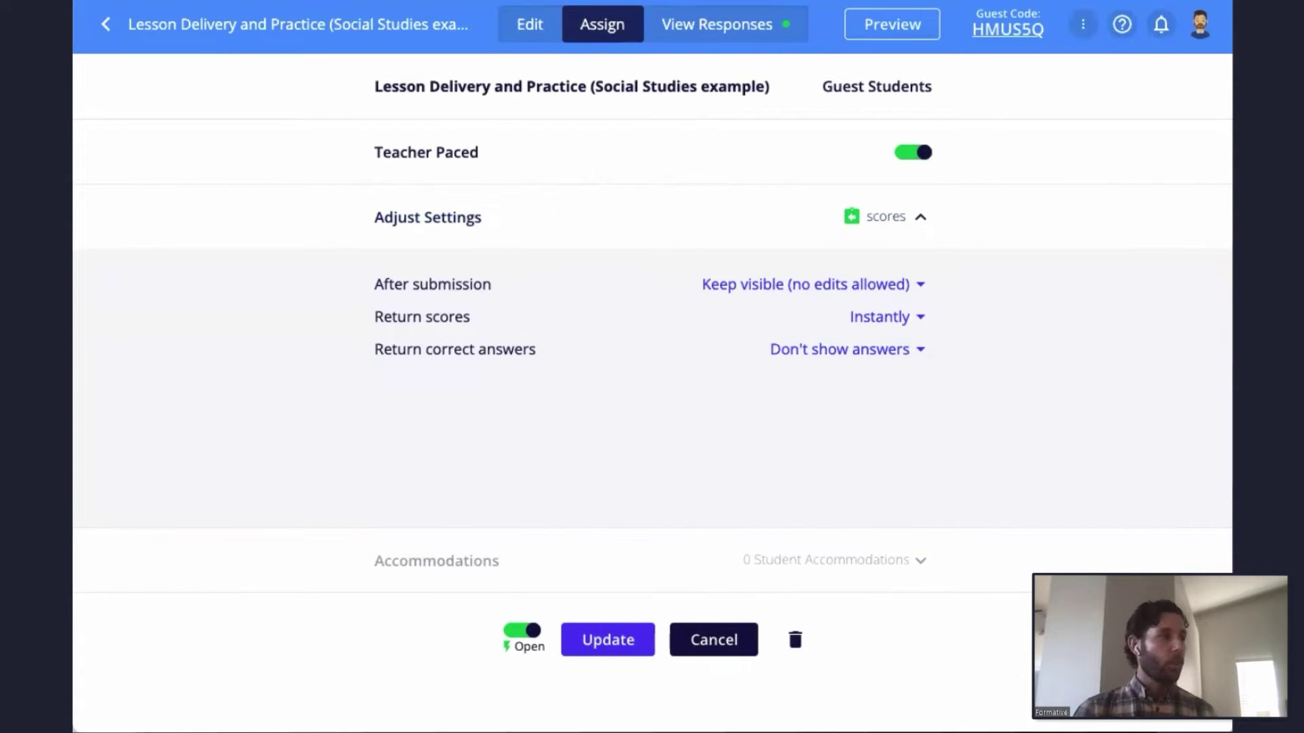
- Return to the formative's responses view and hide the student names
click(729, 27)
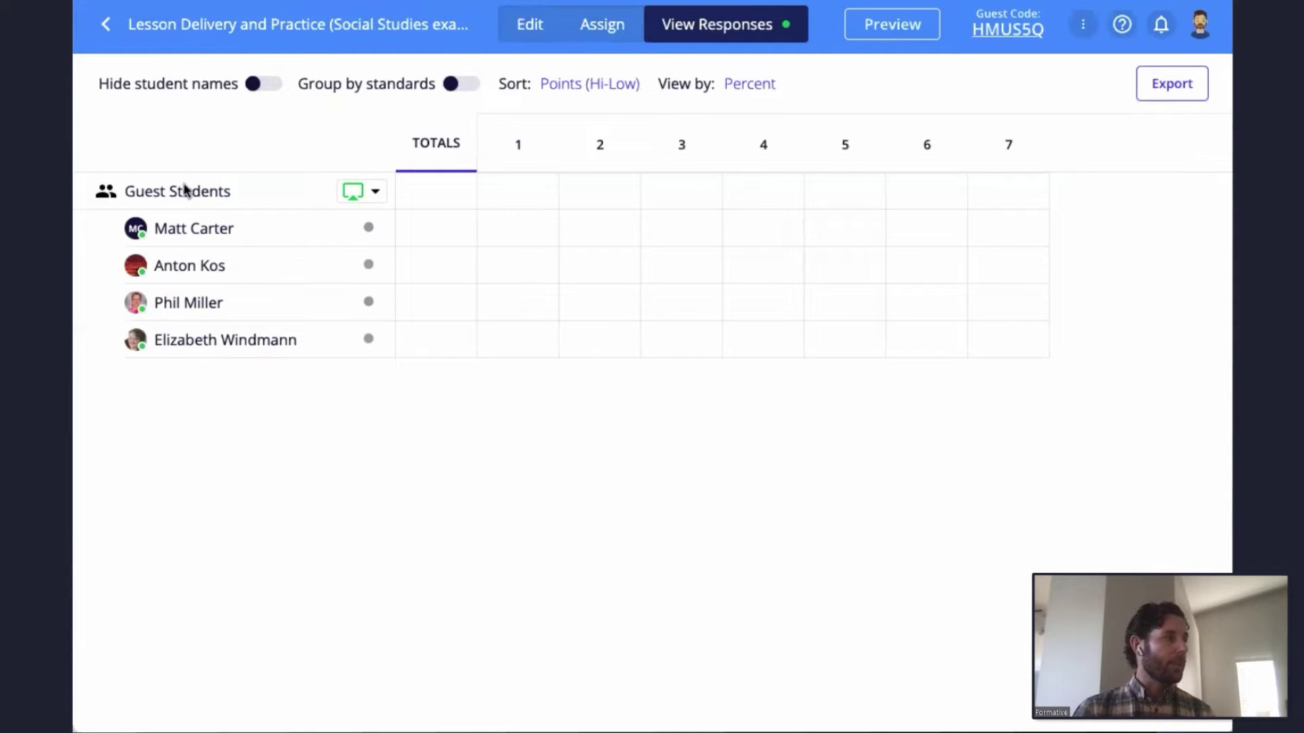
click(266, 91)
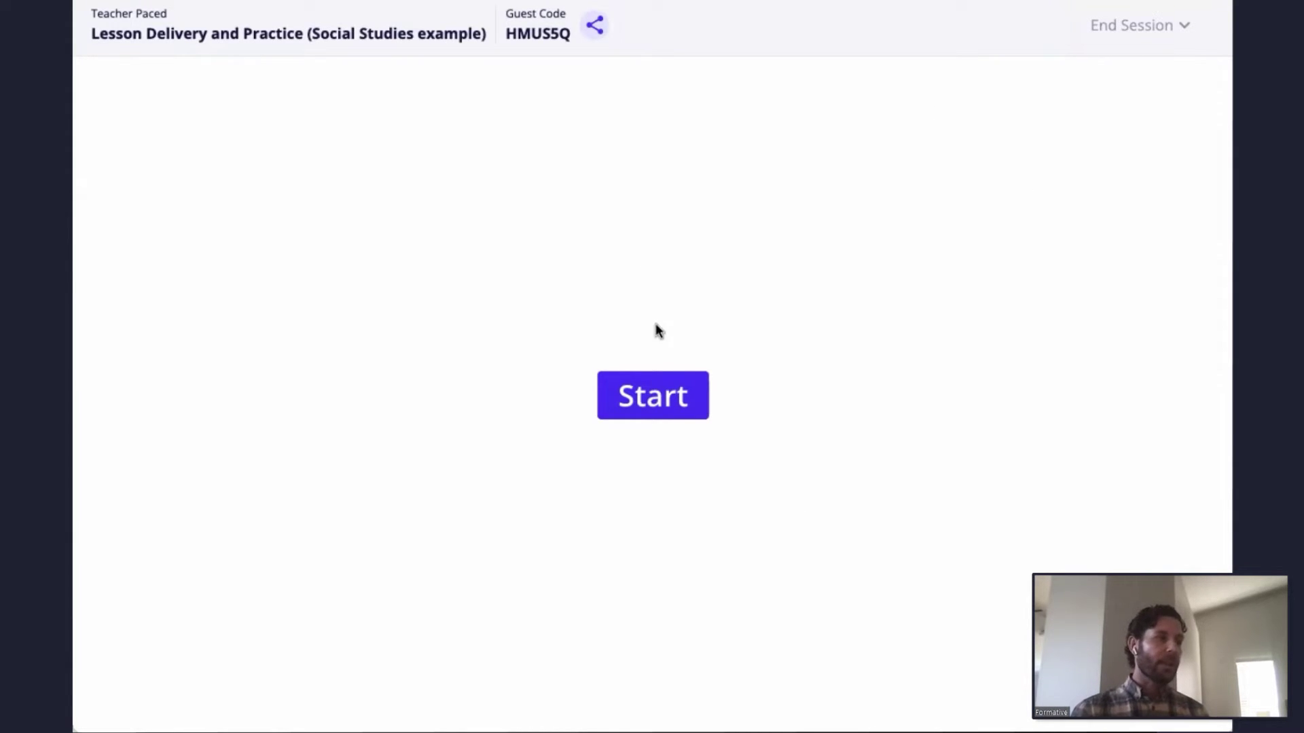
- Start the teacher-paced session, advance to the class photograph with questions 1 to 4, and look over the questions
click(661, 401)
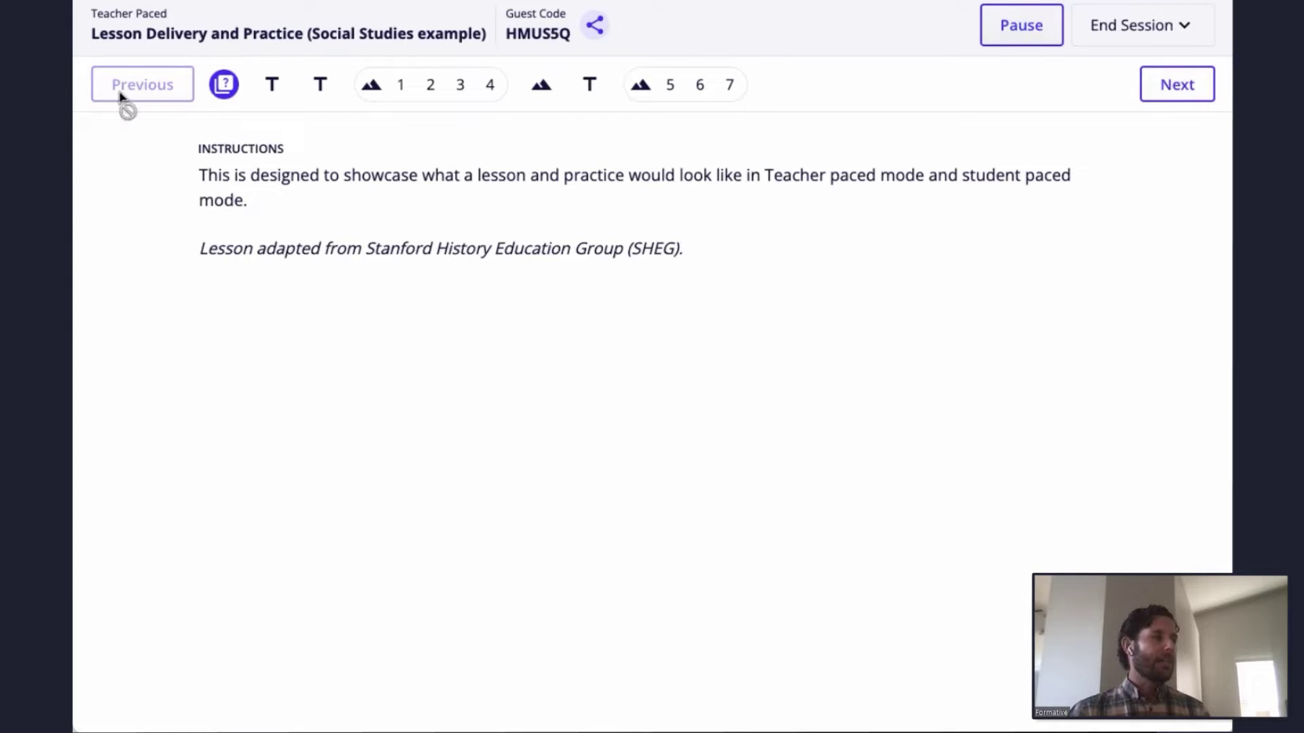
click(1178, 89)
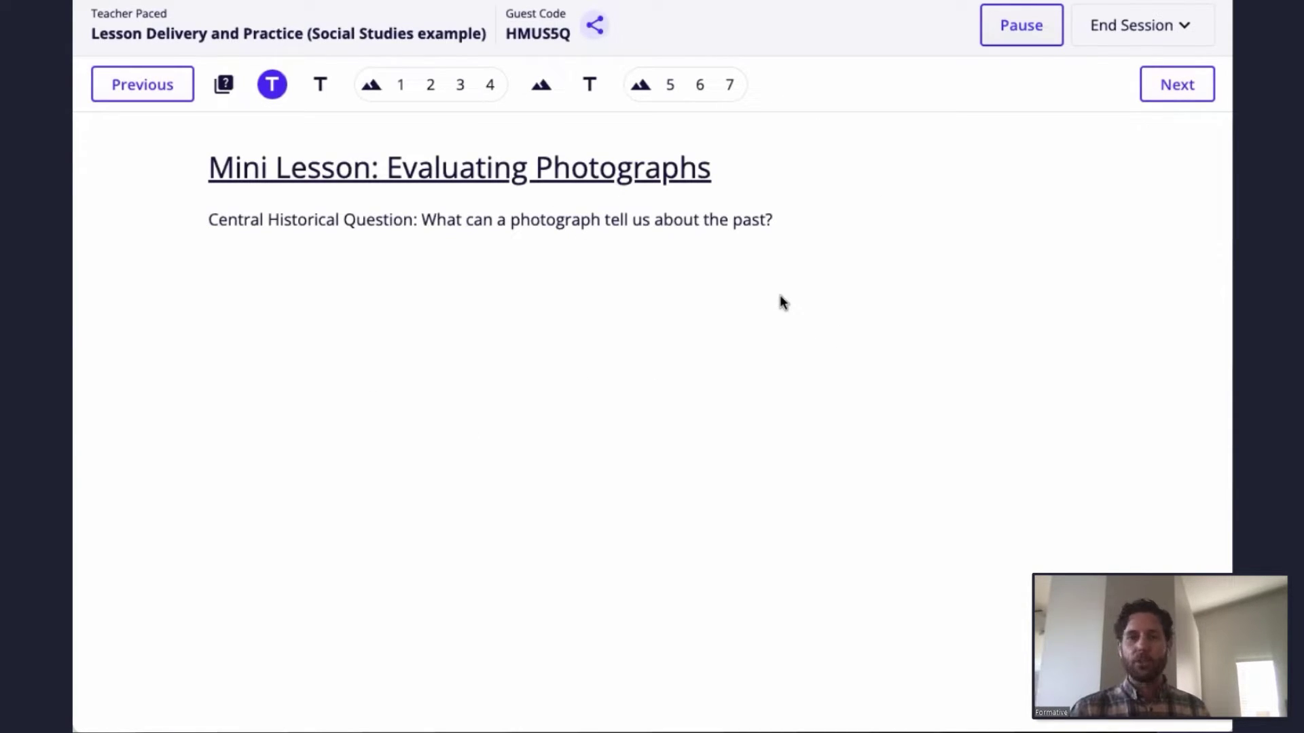
click(1176, 89)
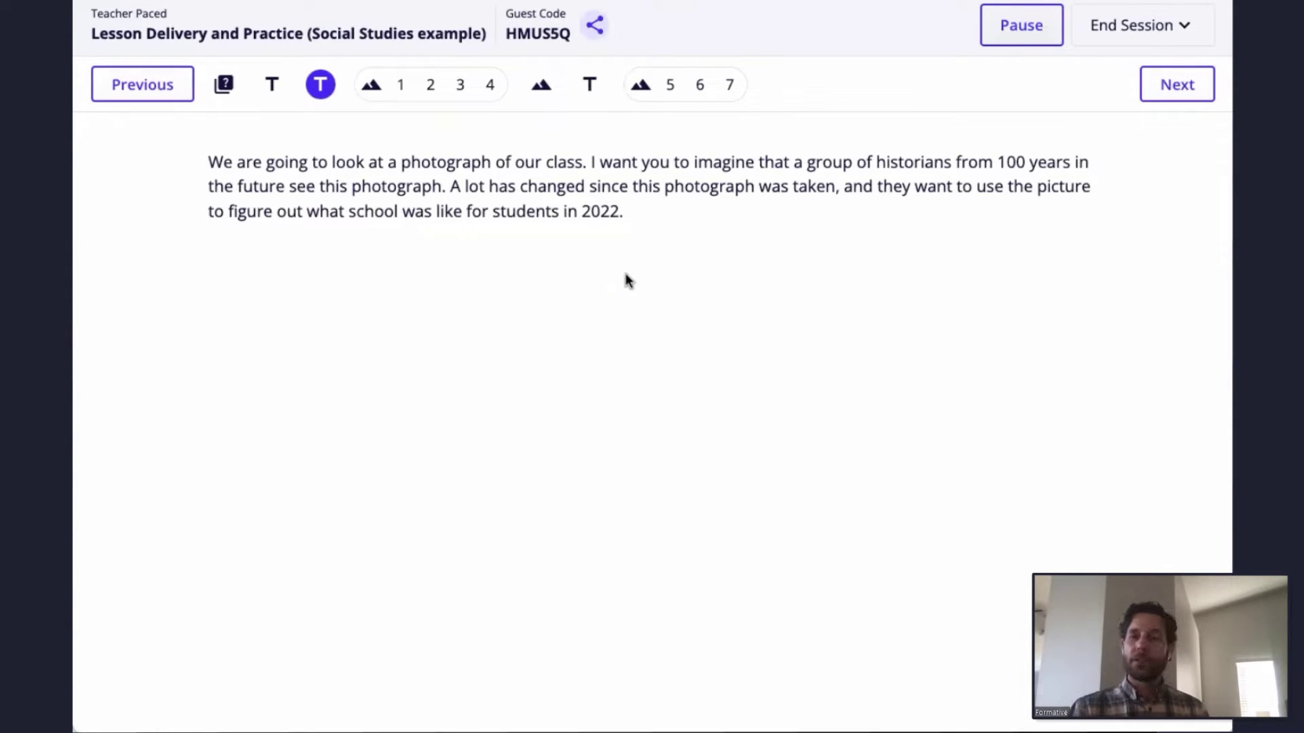
click(1179, 85)
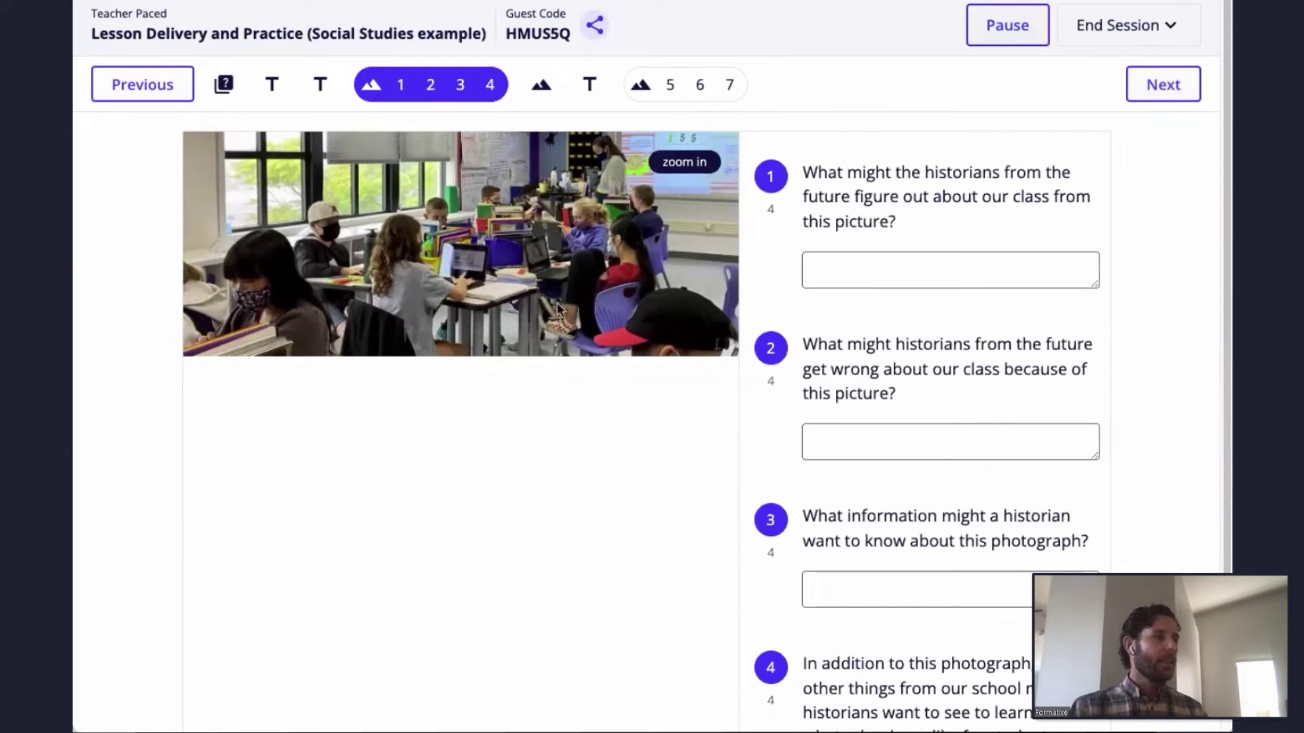
scroll(954, 215, down, 1)
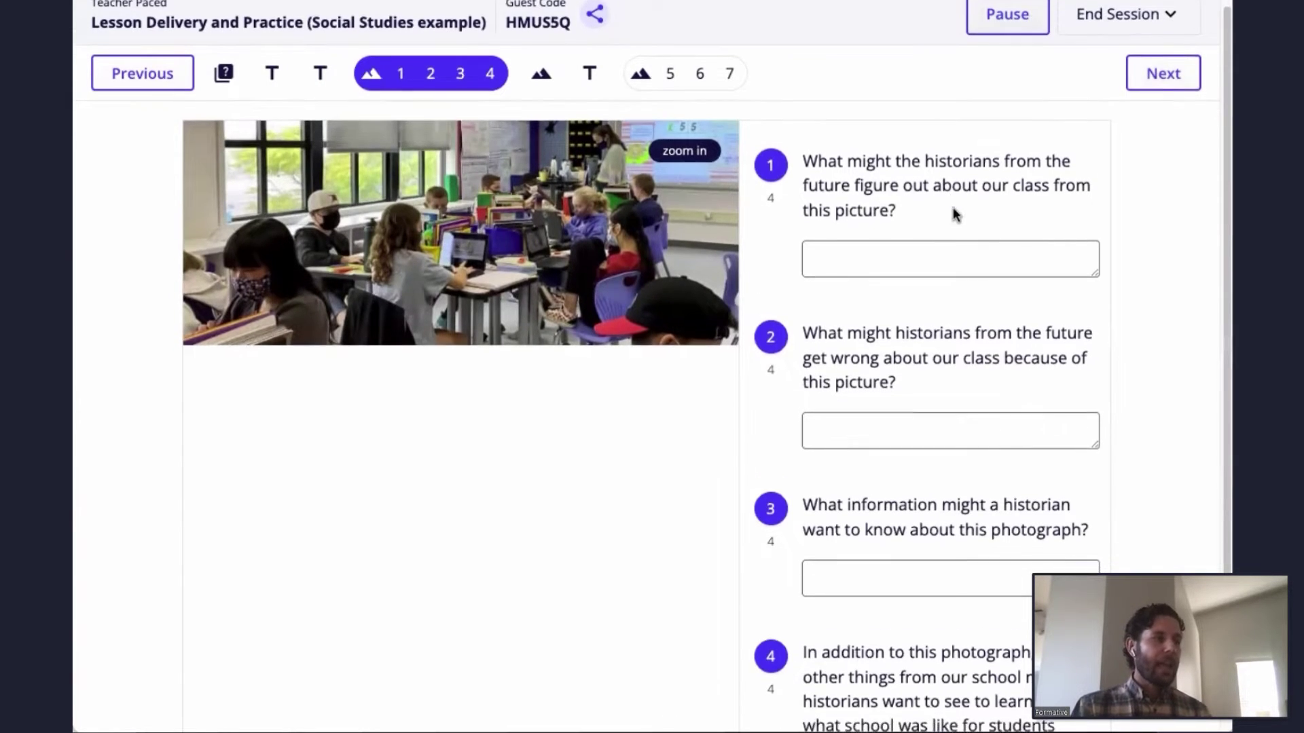
scroll(954, 215, down, 2)
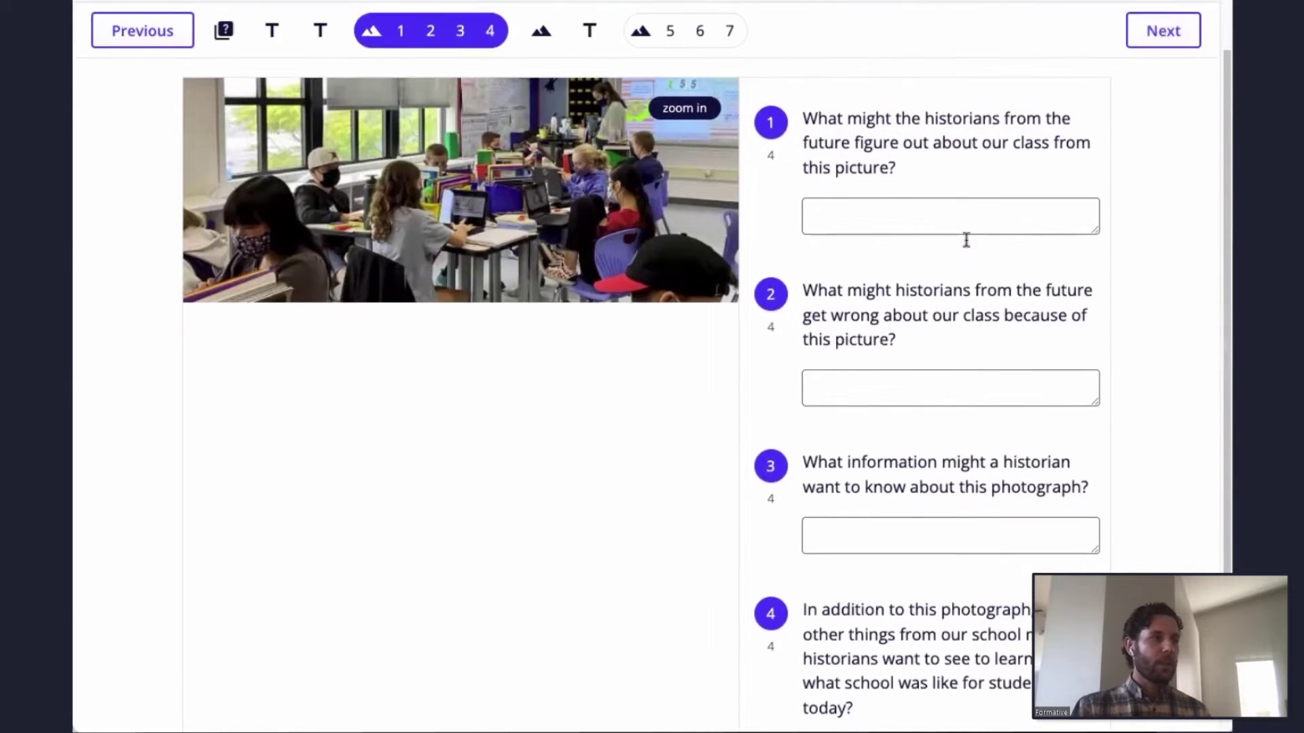
scroll(966, 239, up, 3)
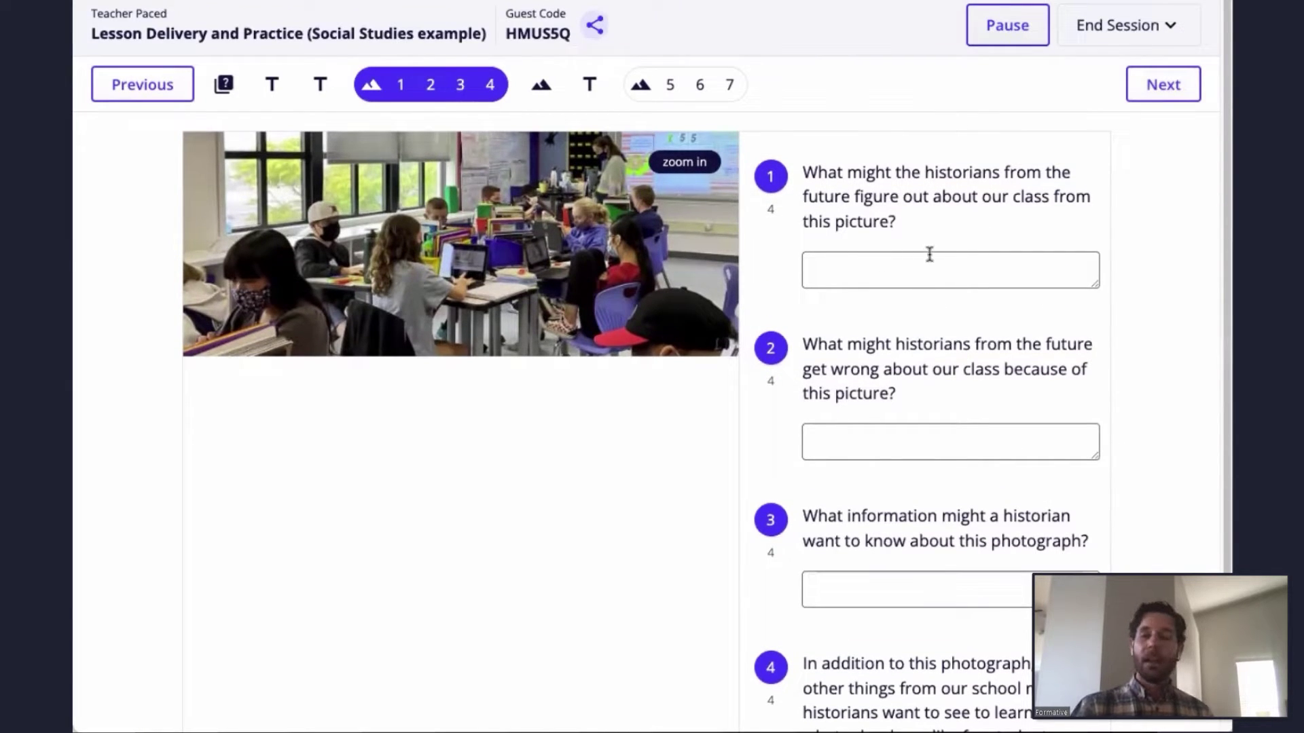
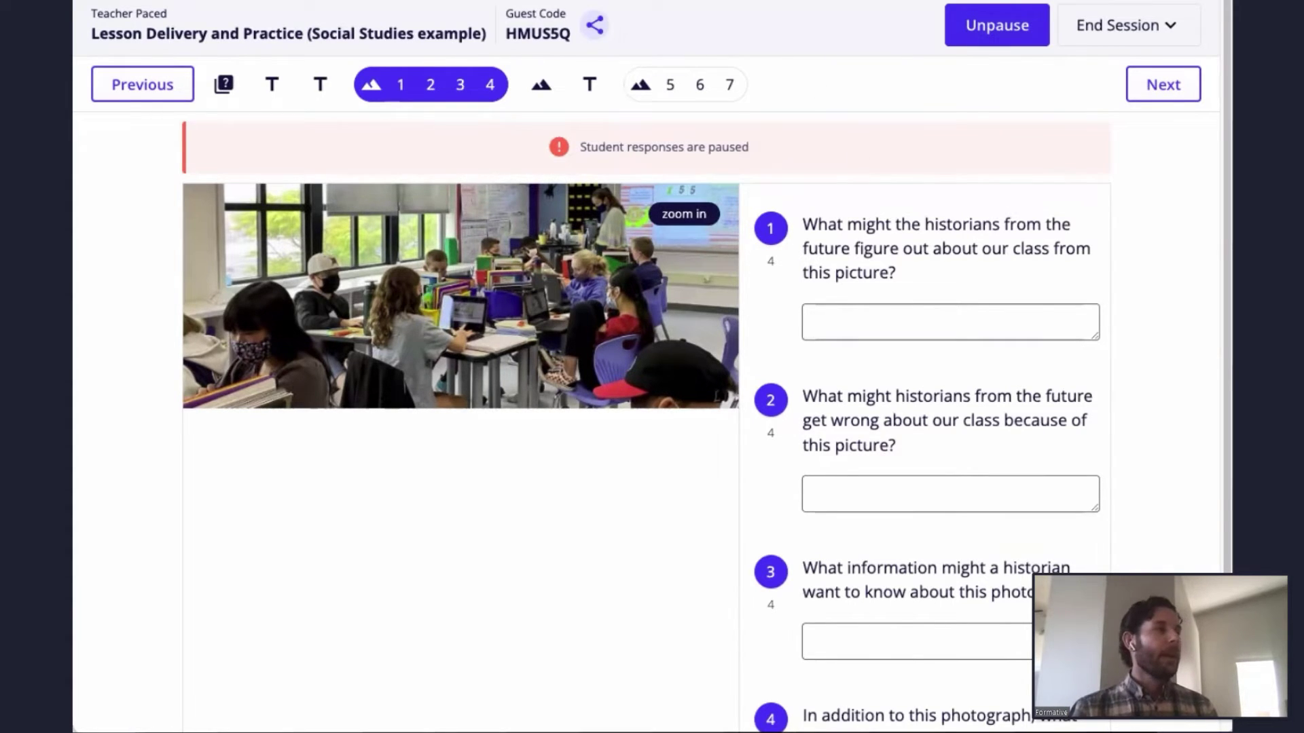
- Switch back to the responses view, check one guest's answer to question 1, and show all answers to that question
click(557, 1)
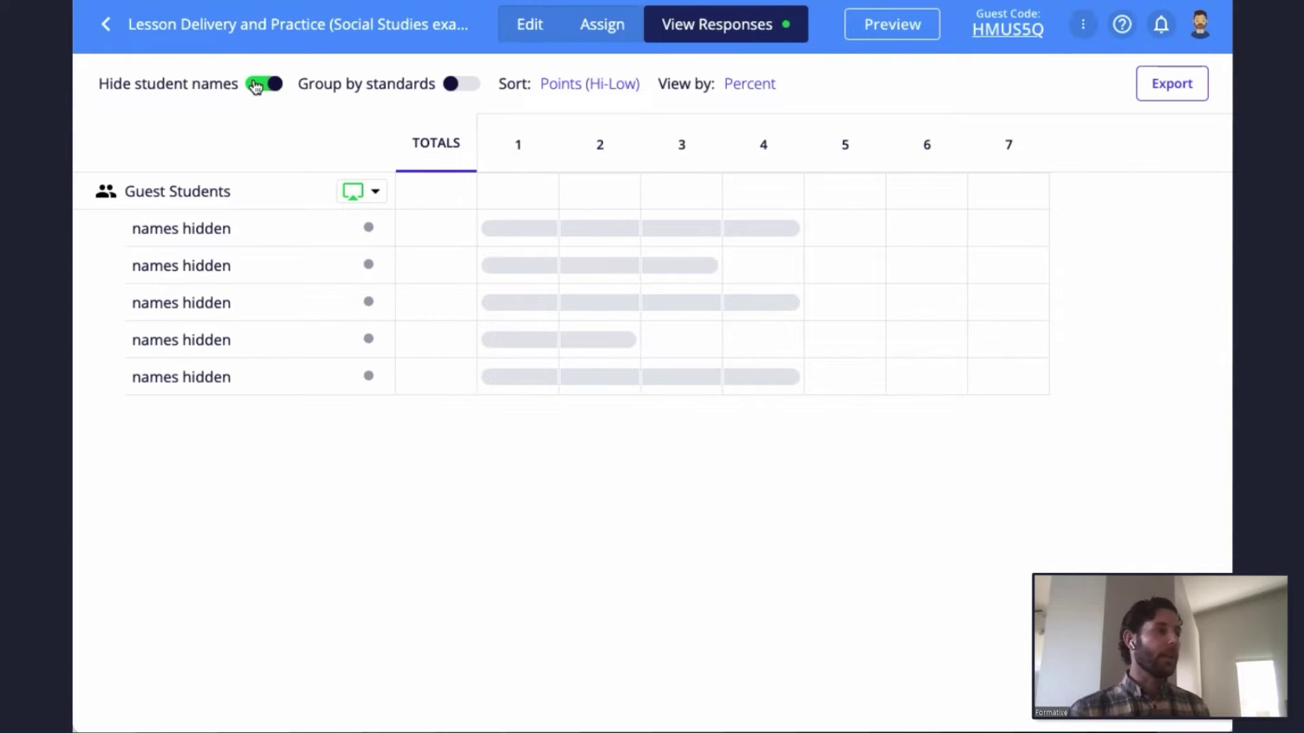
click(529, 233)
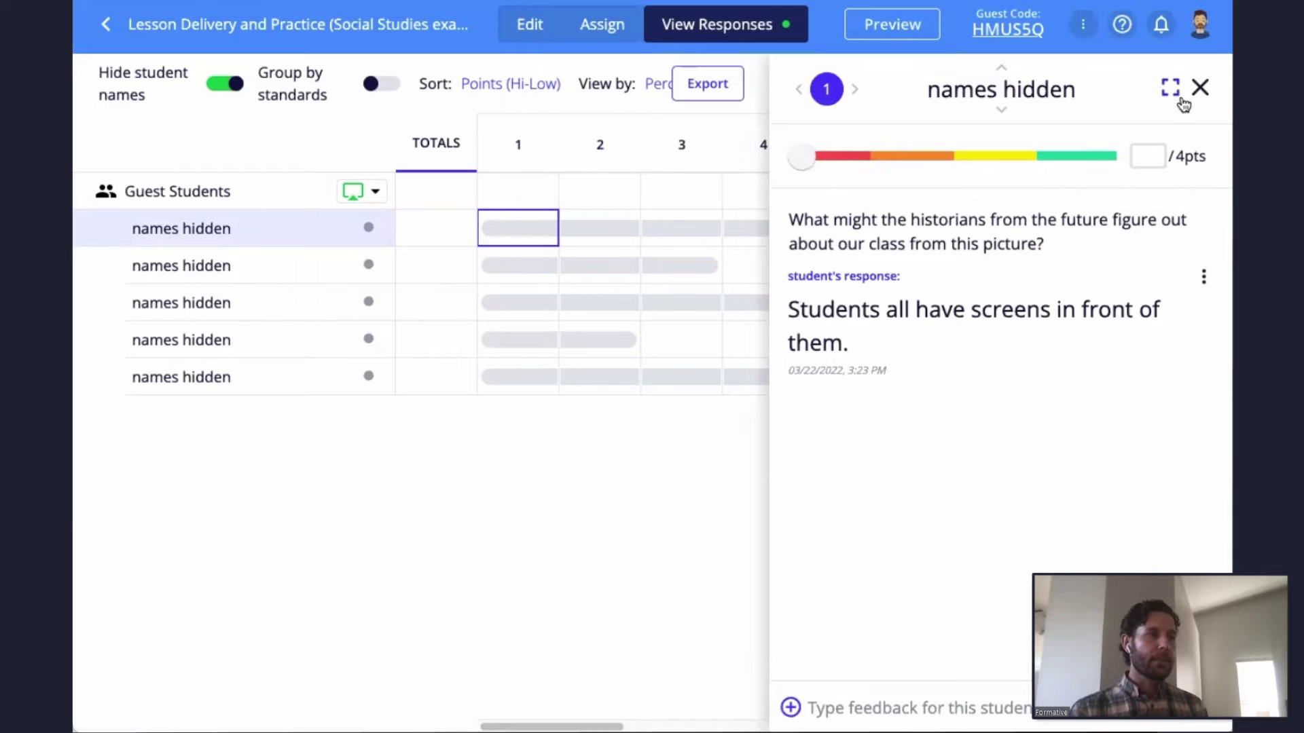
click(1199, 88)
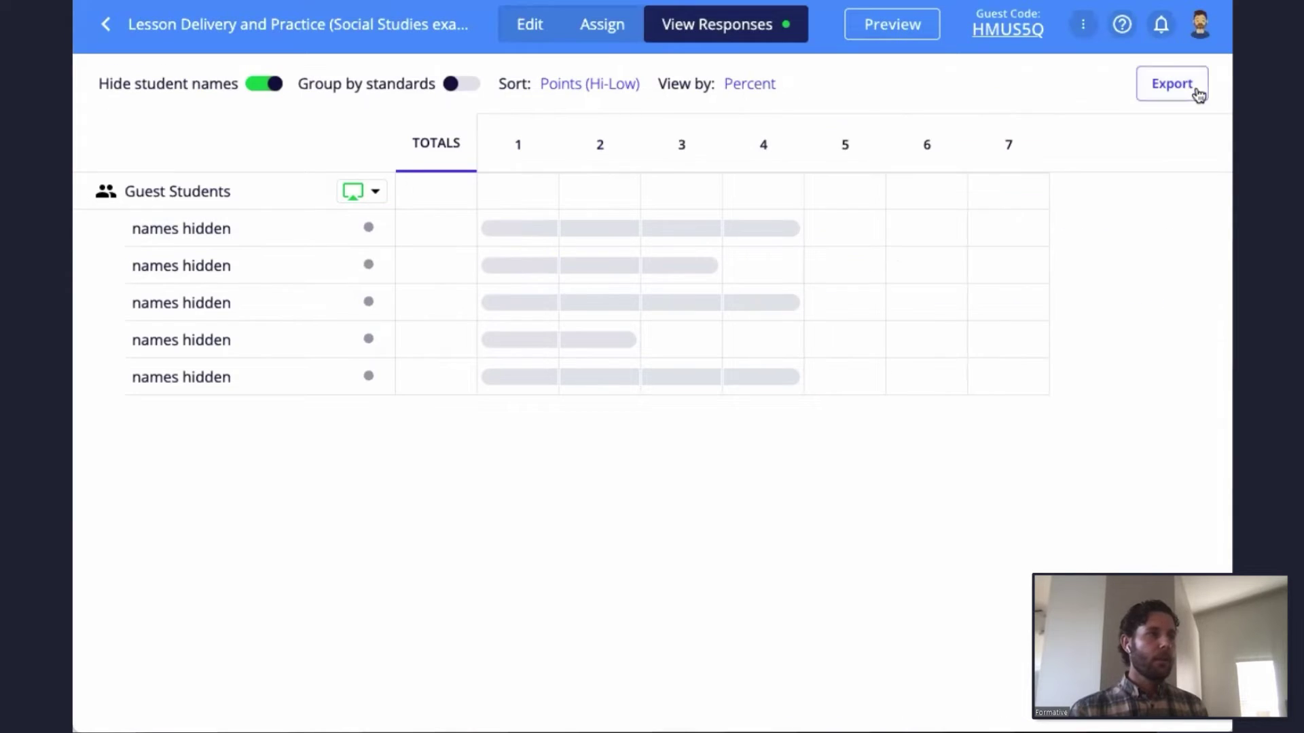
click(518, 145)
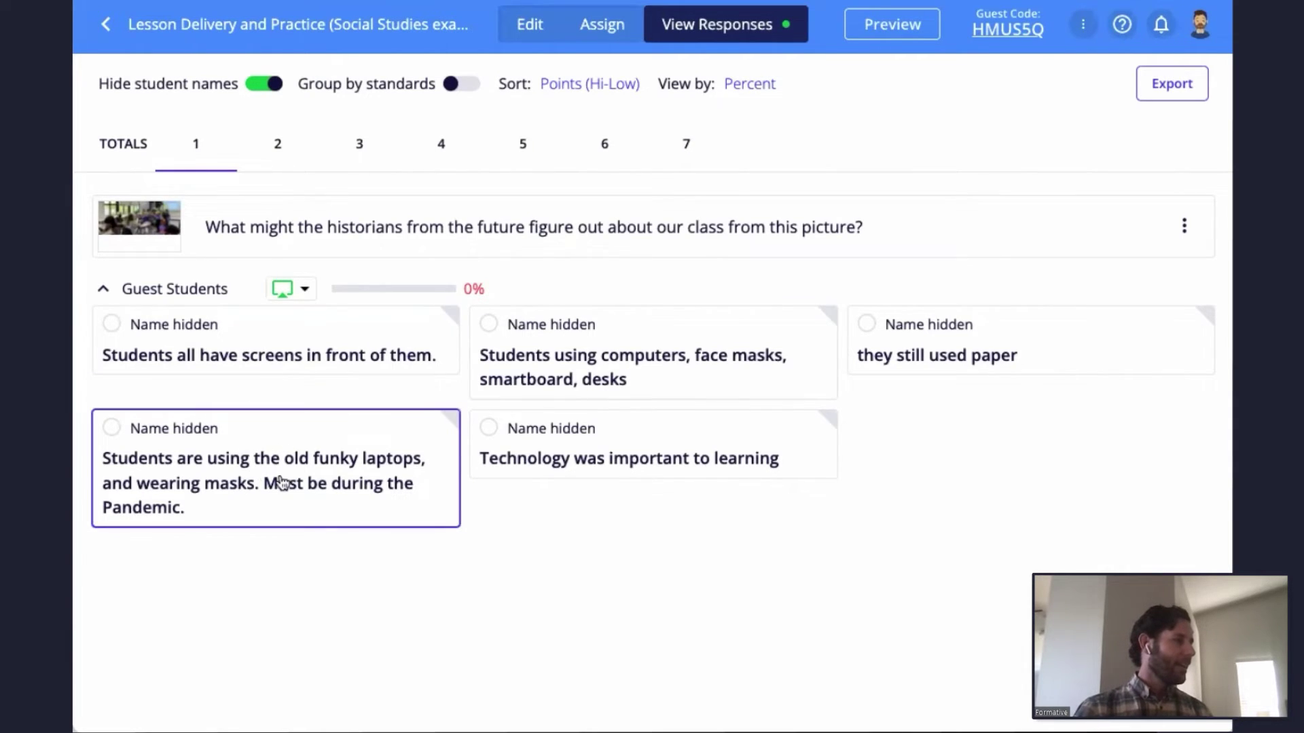
- Score the question 2 responses about required face masks and masks worn for a short time 4 points each, and deselect both
click(278, 146)
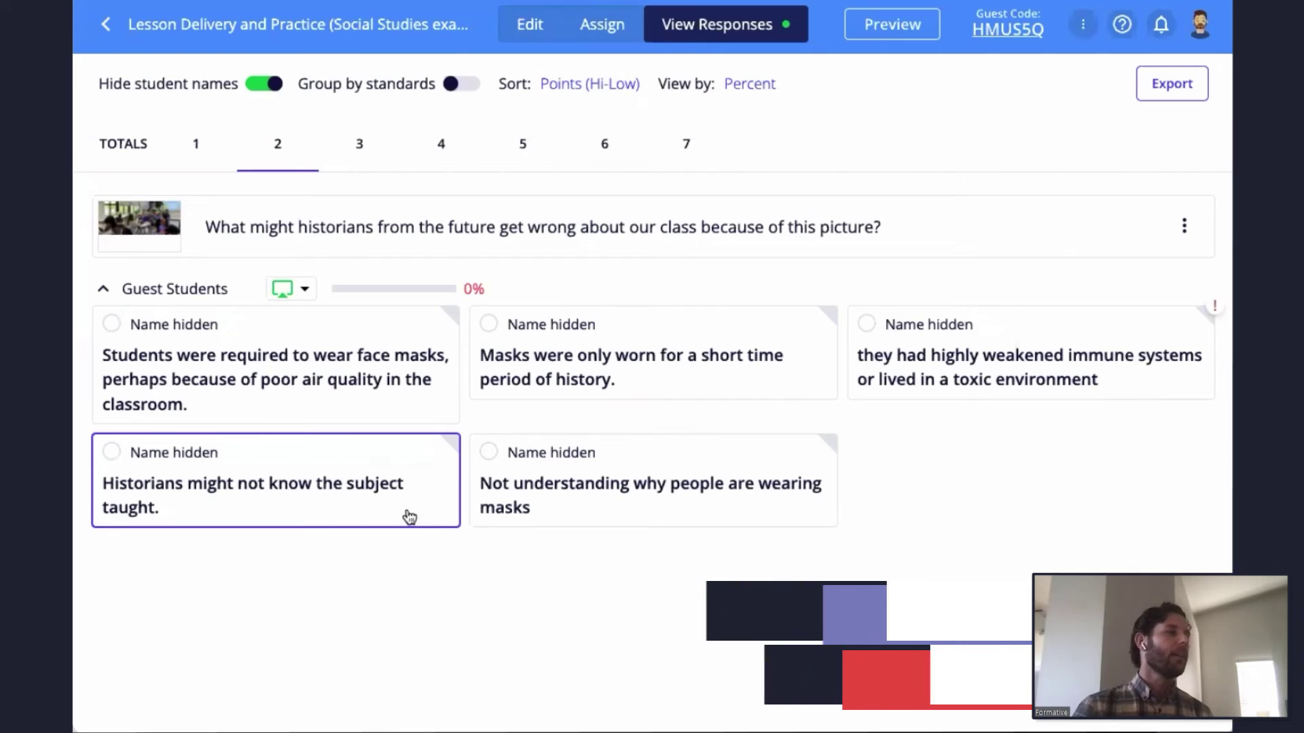
click(491, 326)
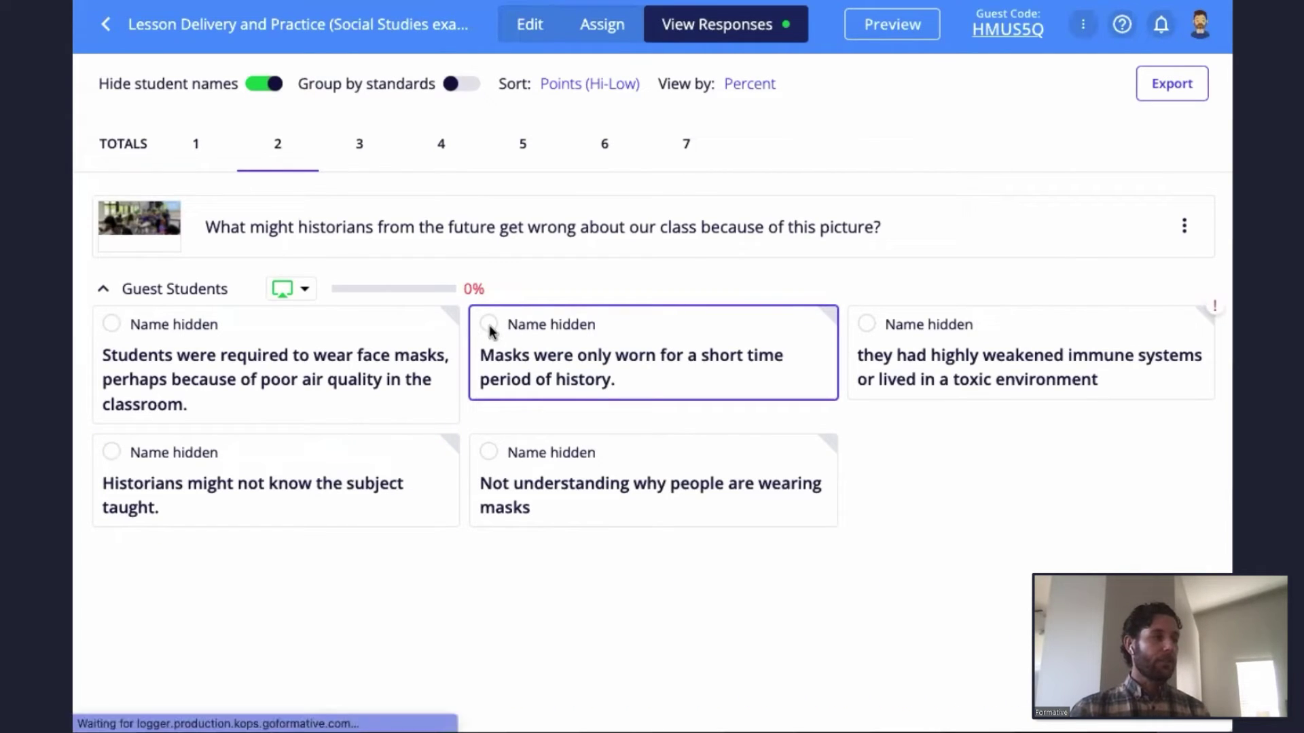
ctrl+click(125, 360)
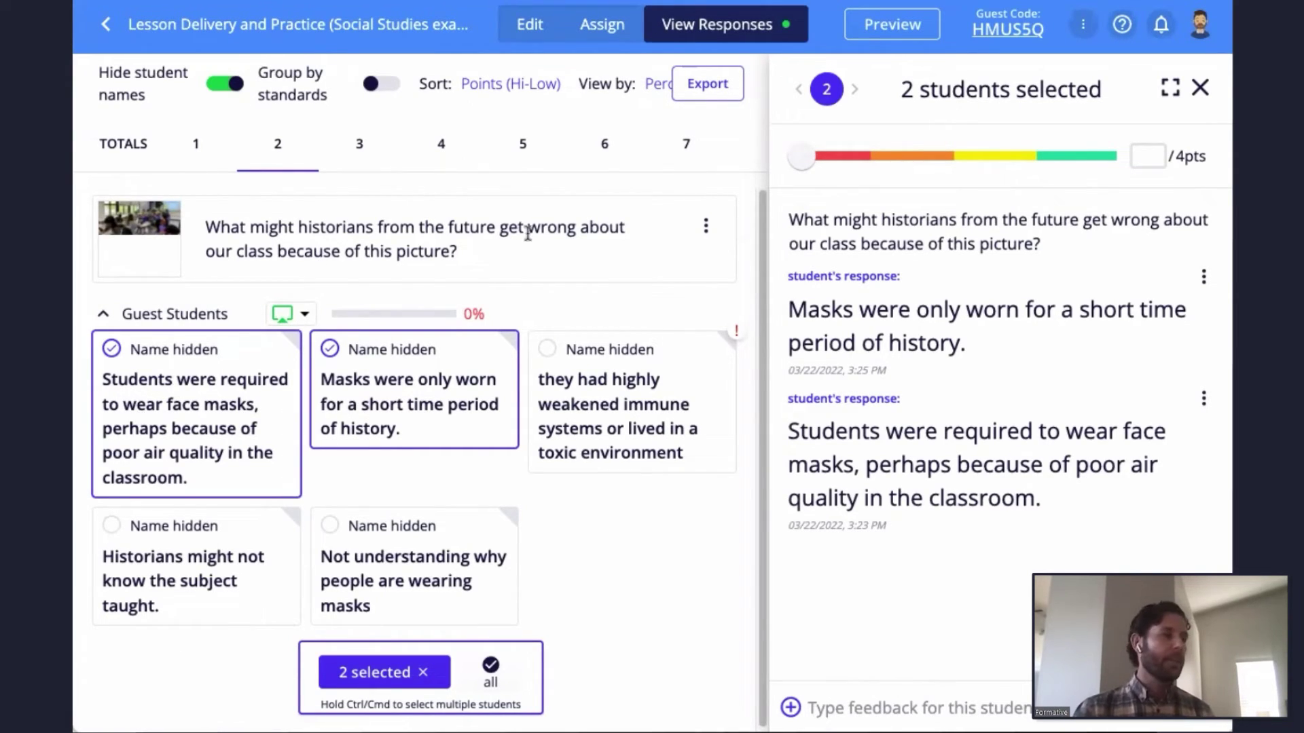
click(1114, 156)
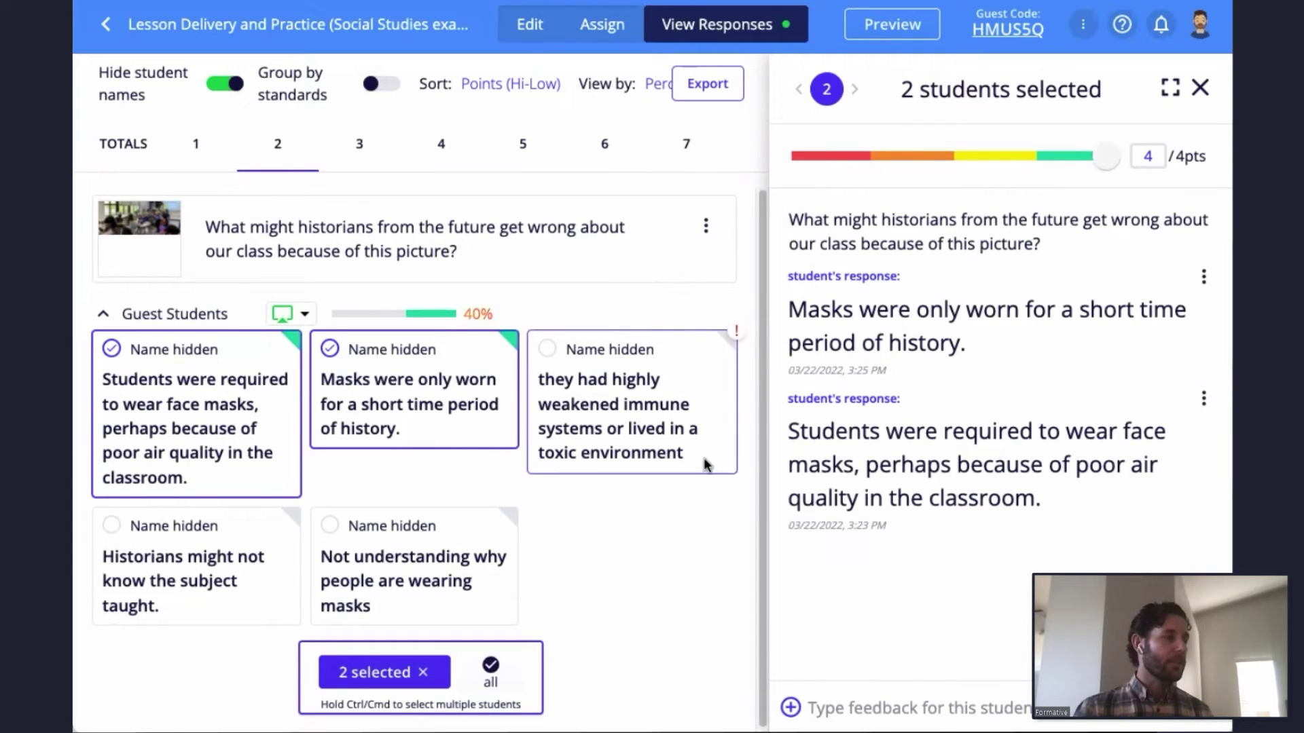
click(330, 350)
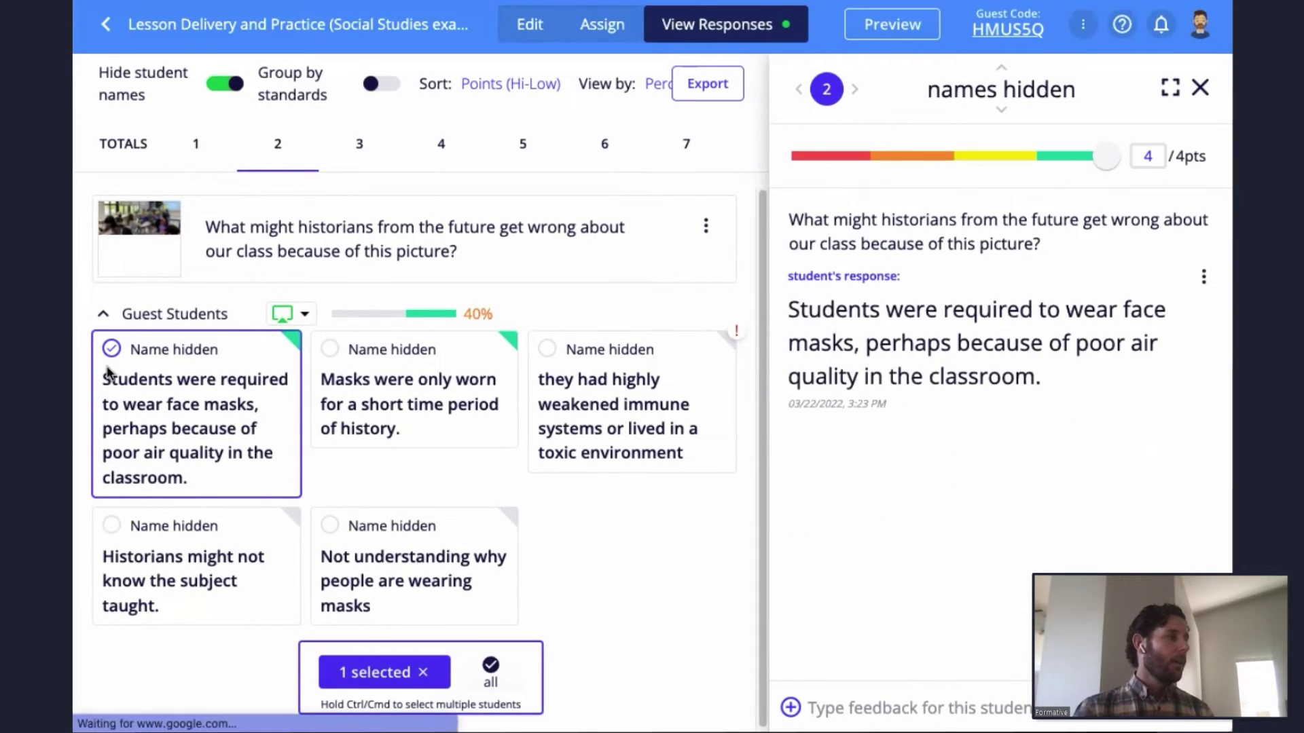
click(111, 350)
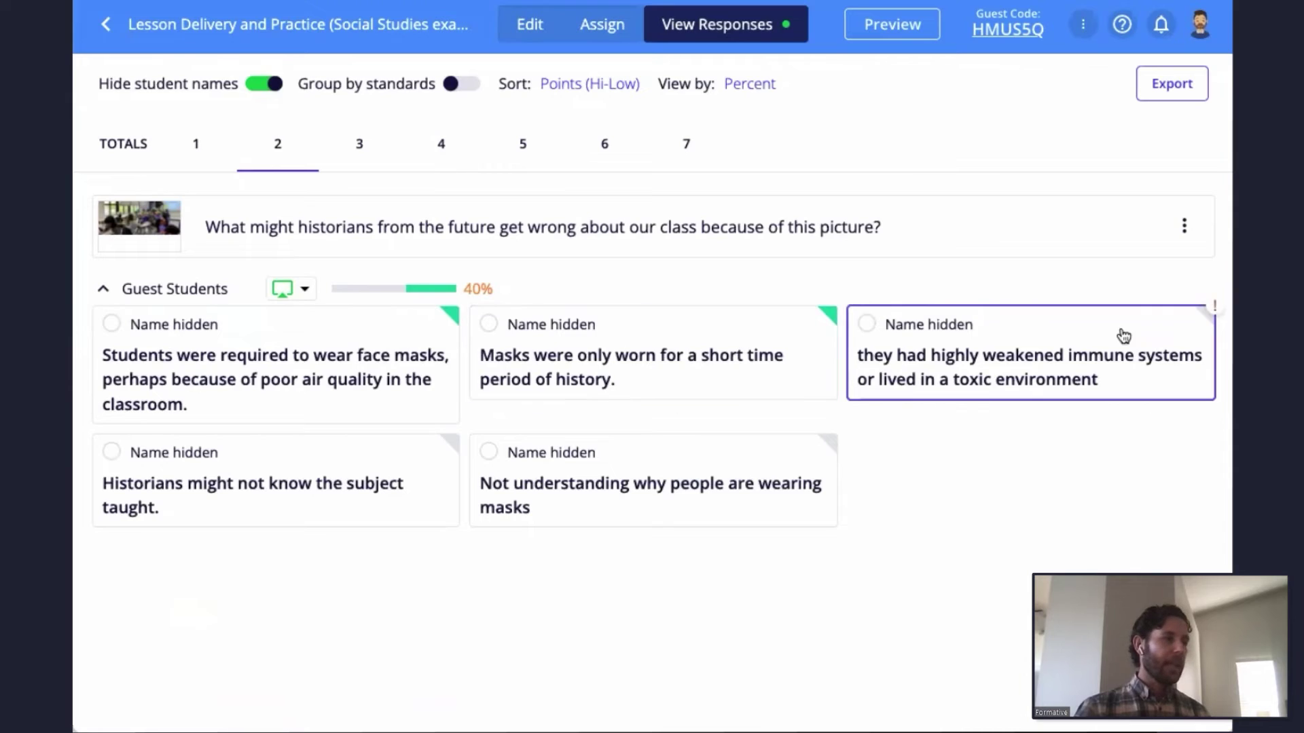
- Open the question 2 response "Not understanding why people are wearing masks", check where feedback is entered, and close it
click(489, 453)
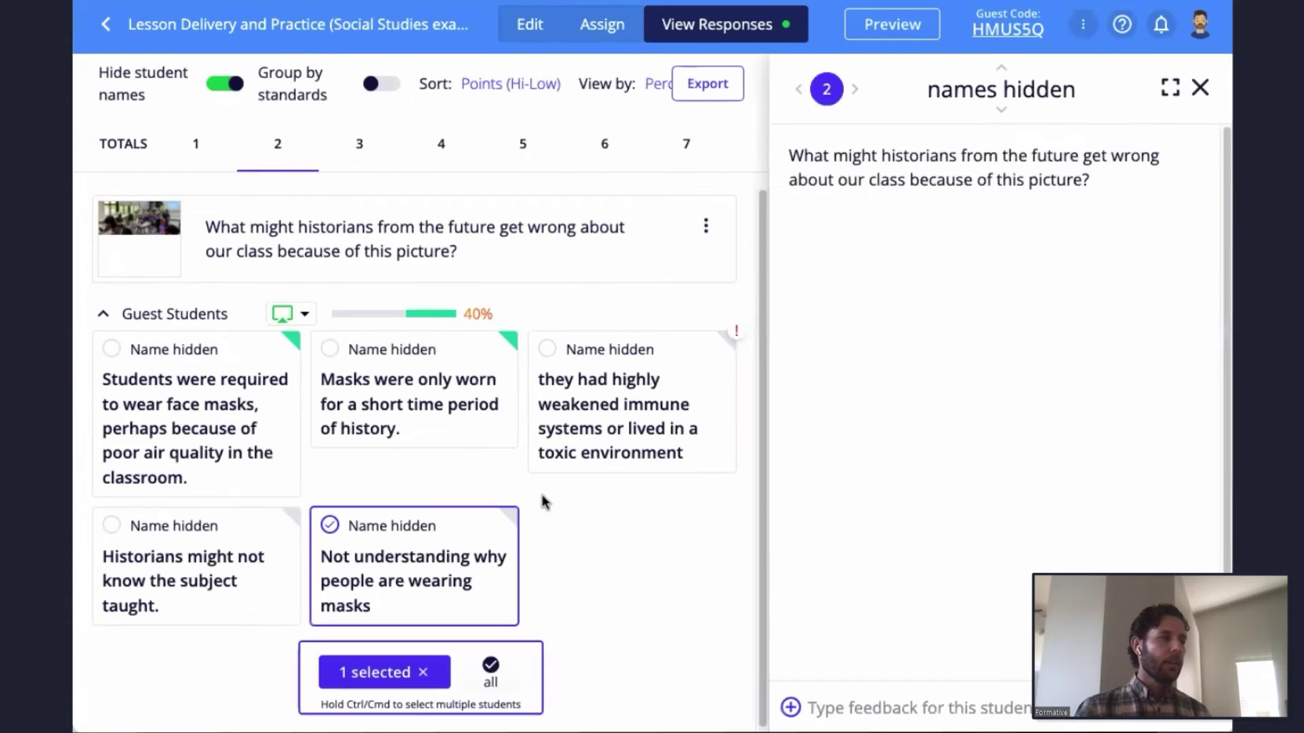
click(954, 701)
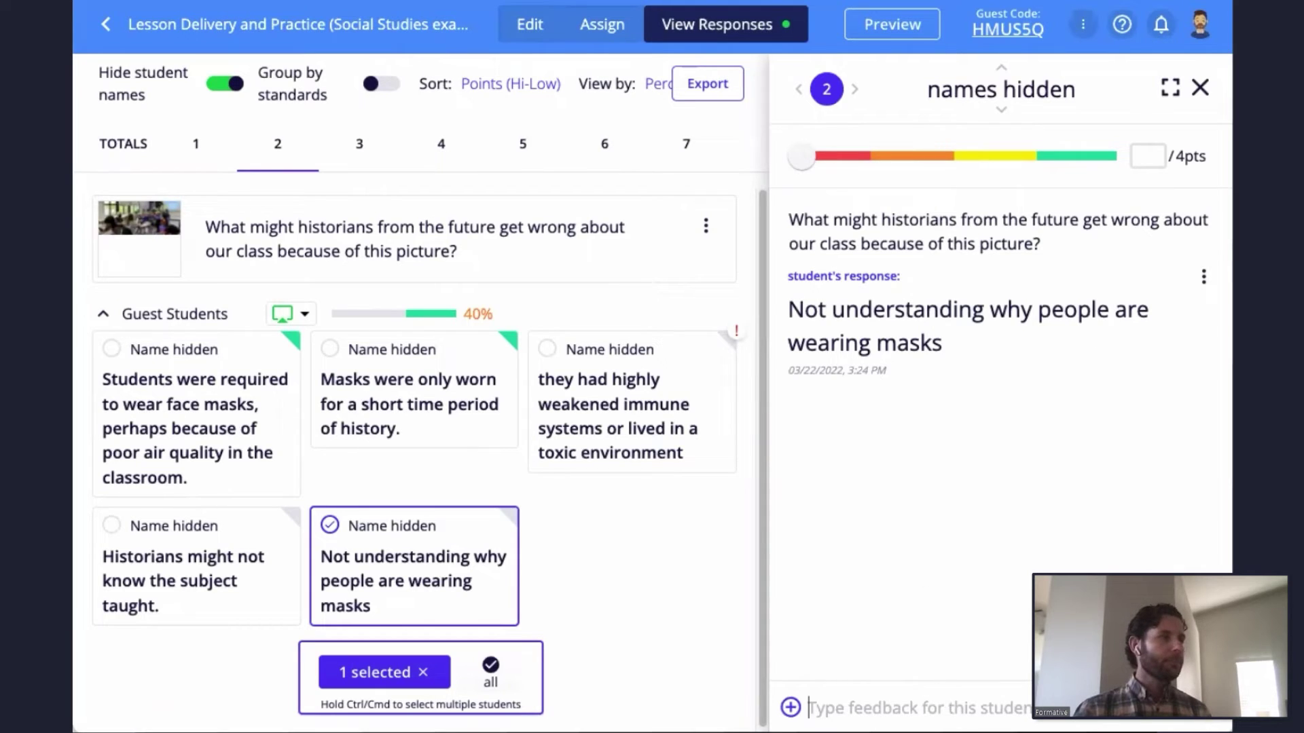
click(1200, 88)
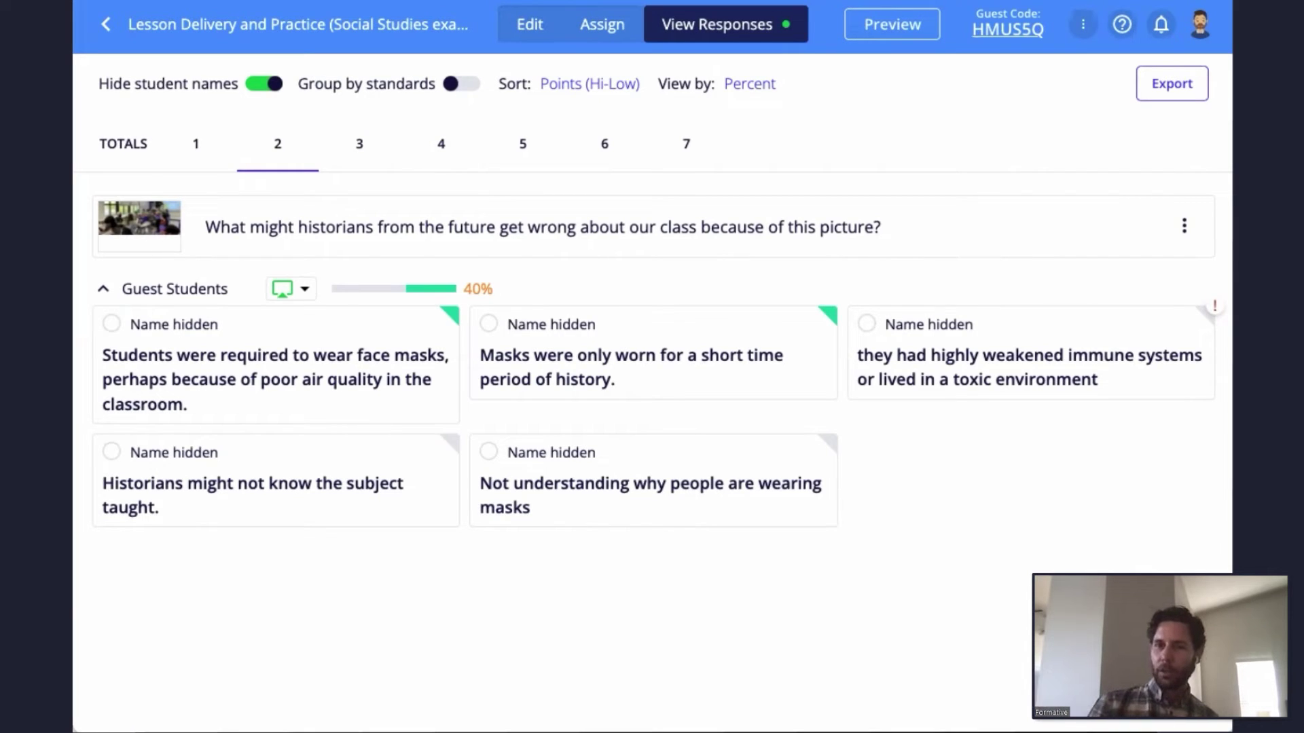
- Look through the guests' answers to questions 3 and 4
click(357, 144)
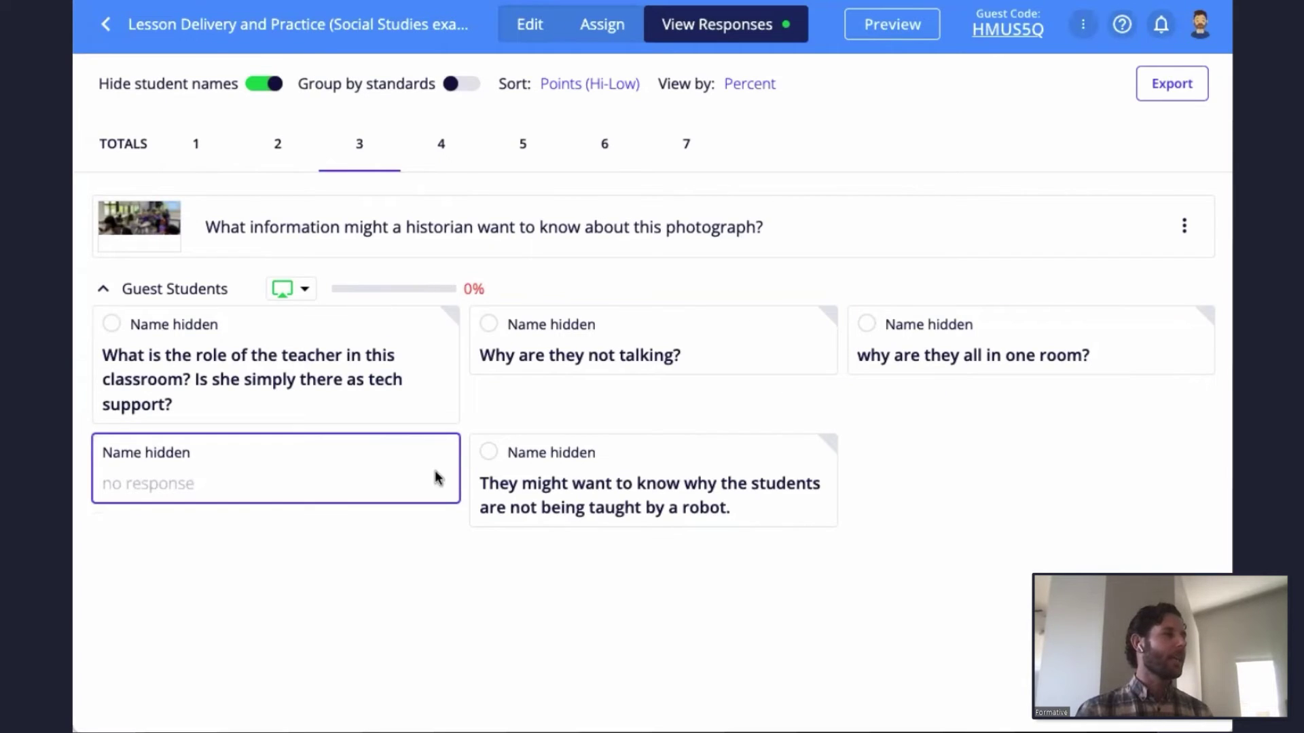
click(442, 145)
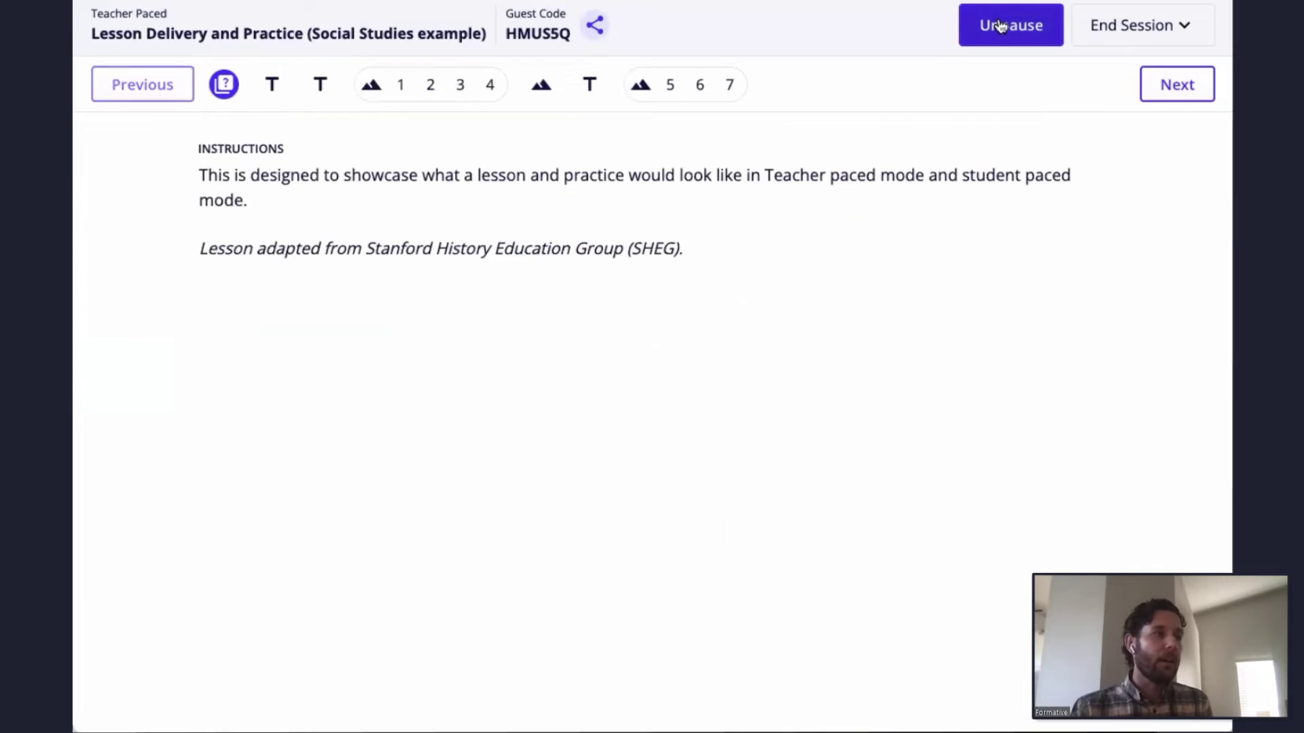
- Unpause the teacher-paced session and move it past the questions 1 to 4 group to the Sourcing slide
click(1000, 25)
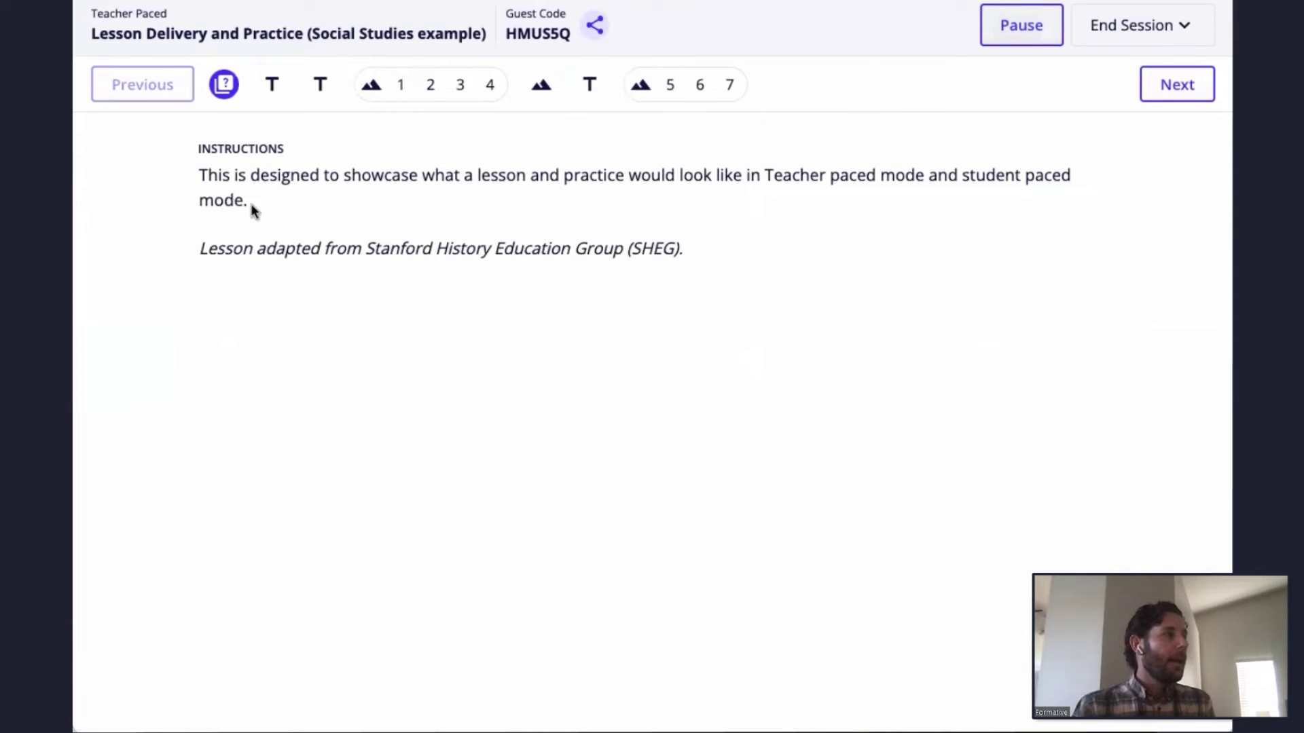
click(411, 93)
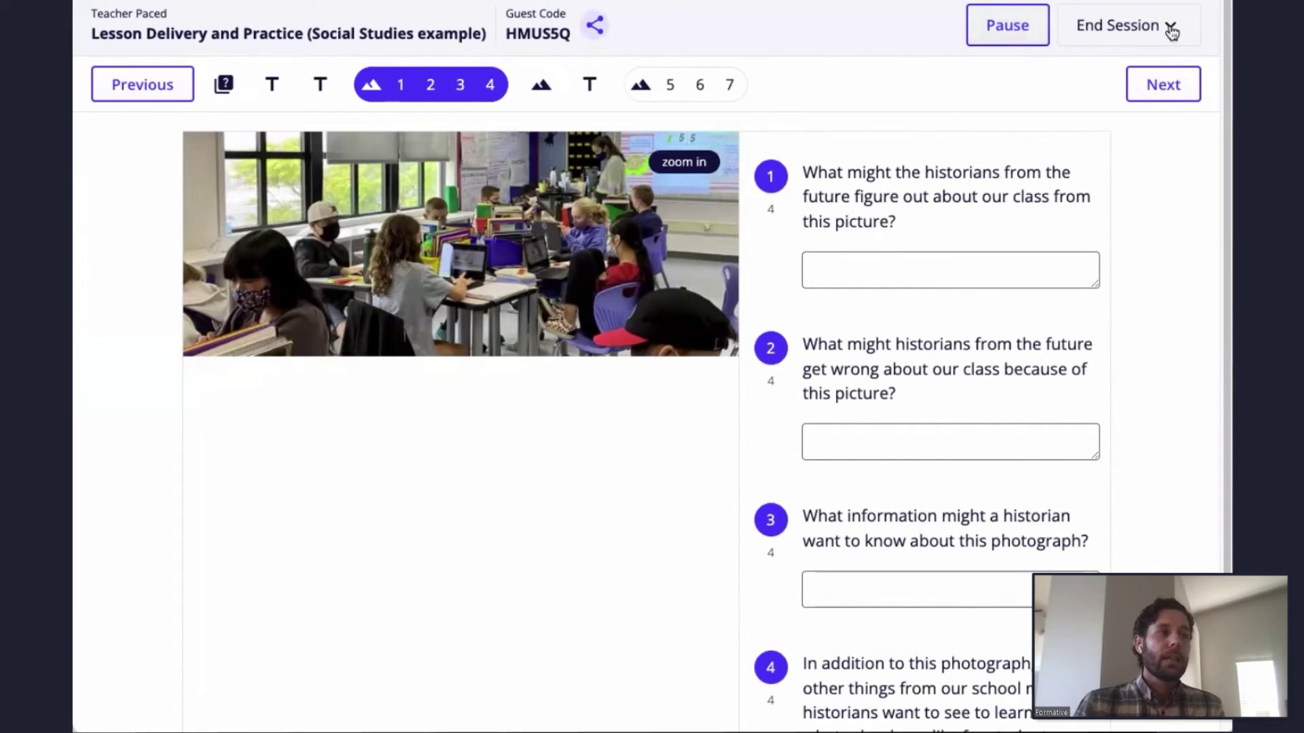
click(1163, 83)
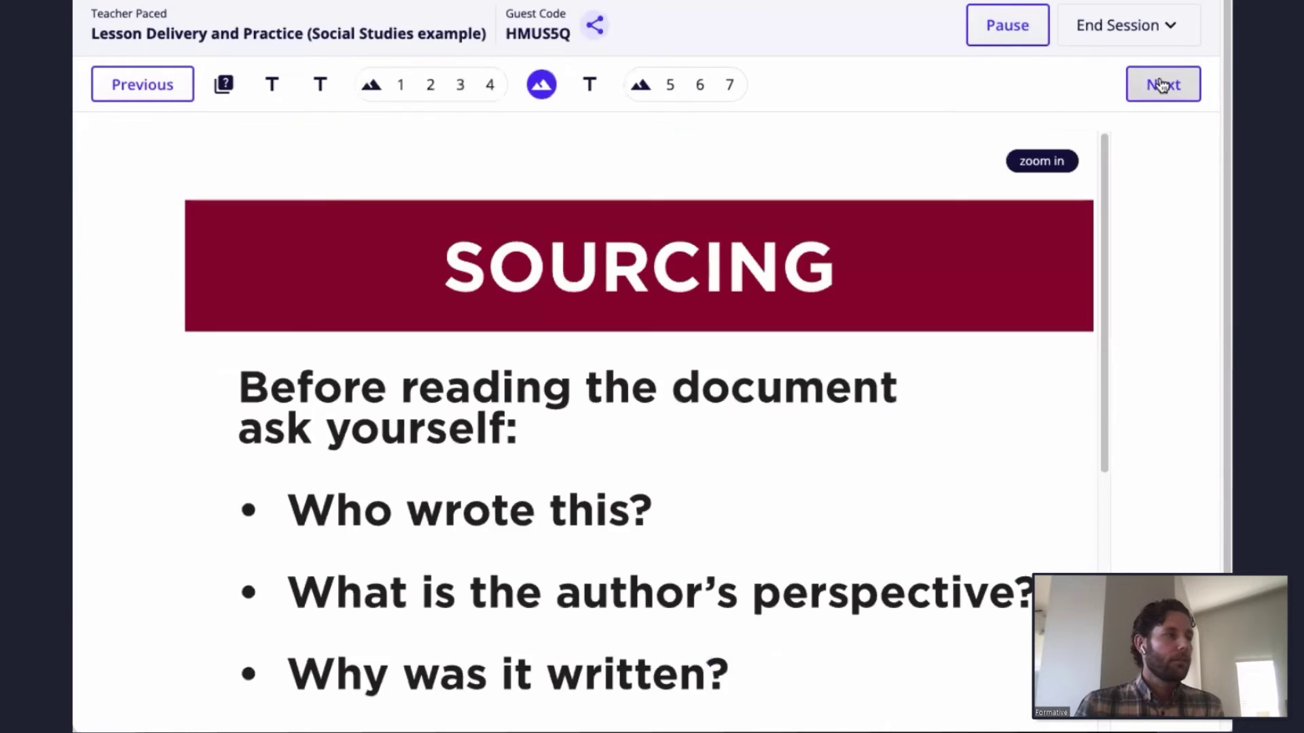
- Look through the questions on the Sourcing slide and advance the teacher-paced session to the "Now it's your turn!" instructions
scroll(768, 285, down, 2)
scroll(768, 286, down, 7)
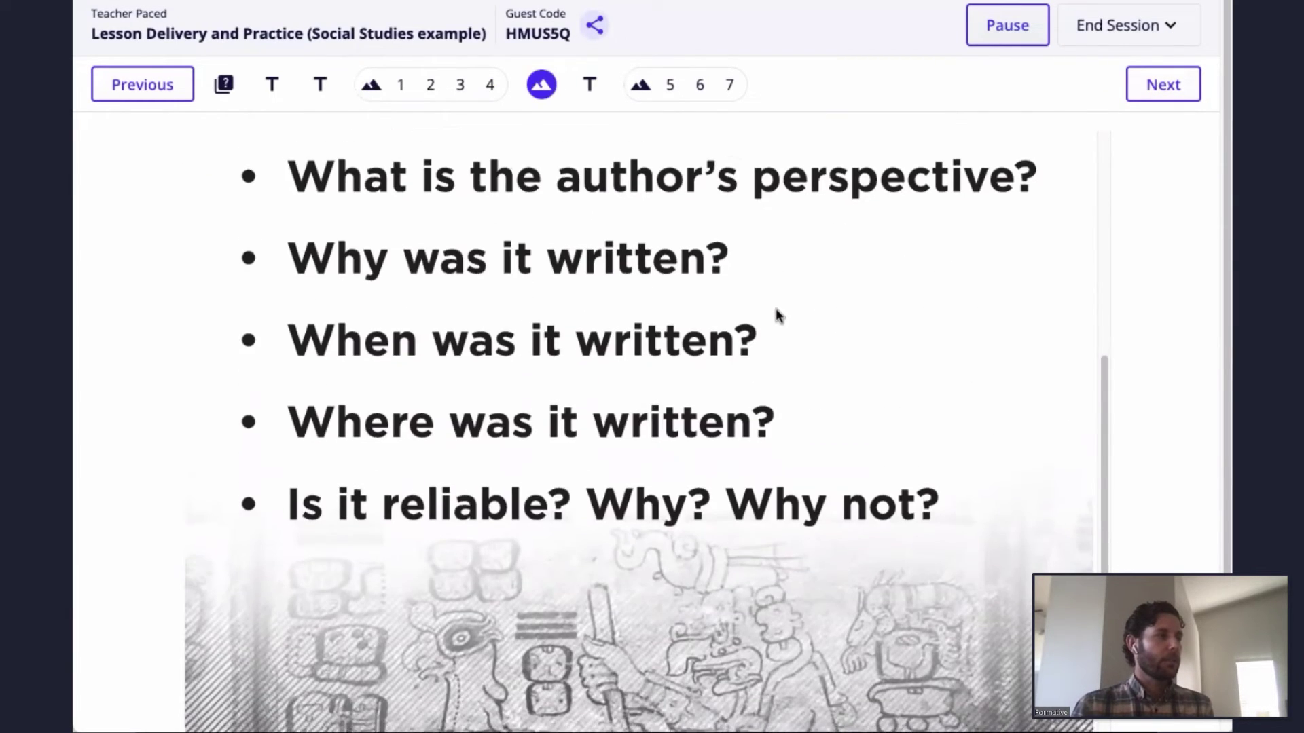
scroll(958, 258, up, 8)
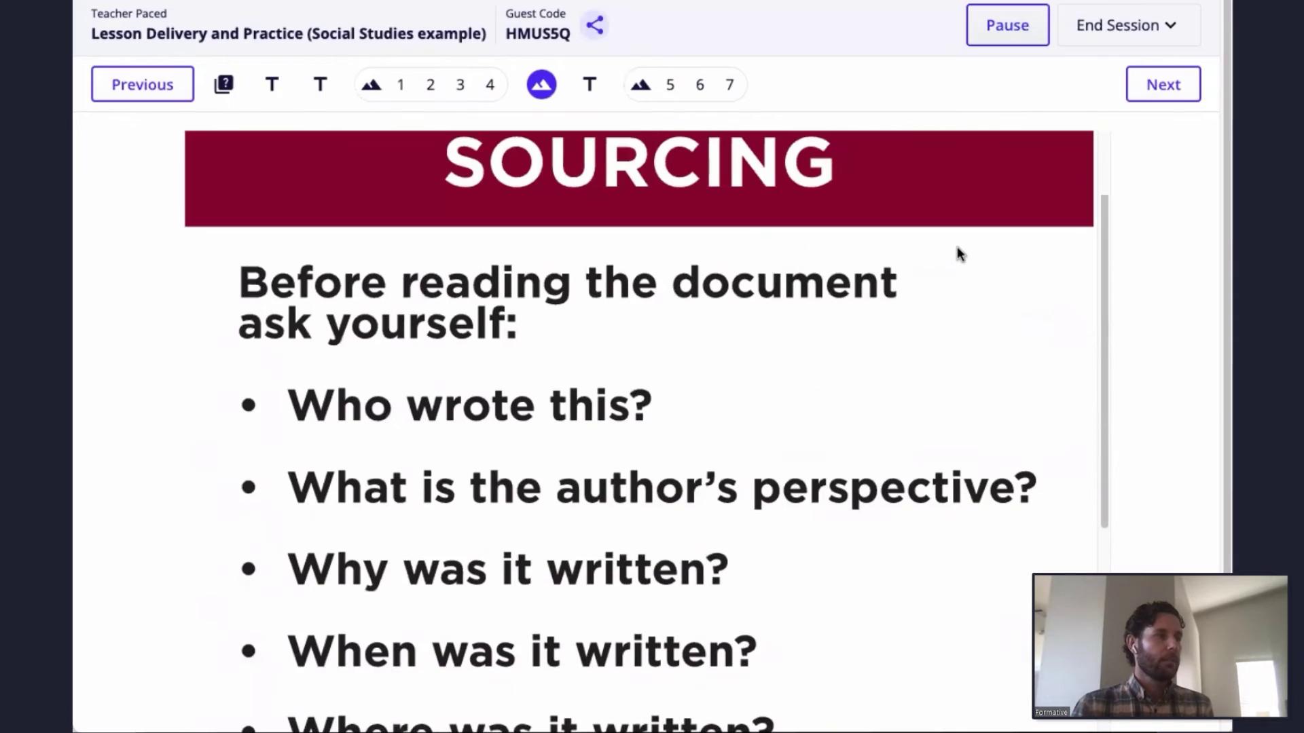
click(1157, 97)
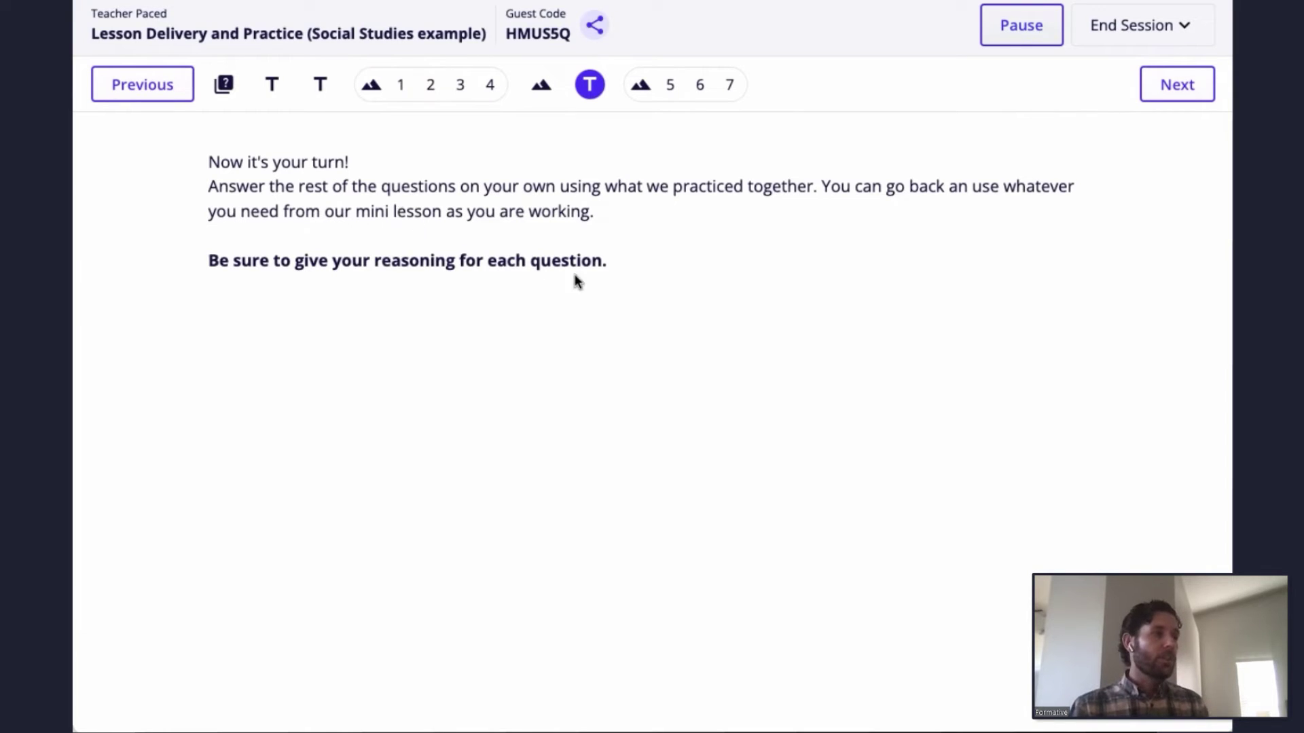
- Switch the session from teacher-paced to student-paced and show the totals of the guest students' responses
click(1184, 29)
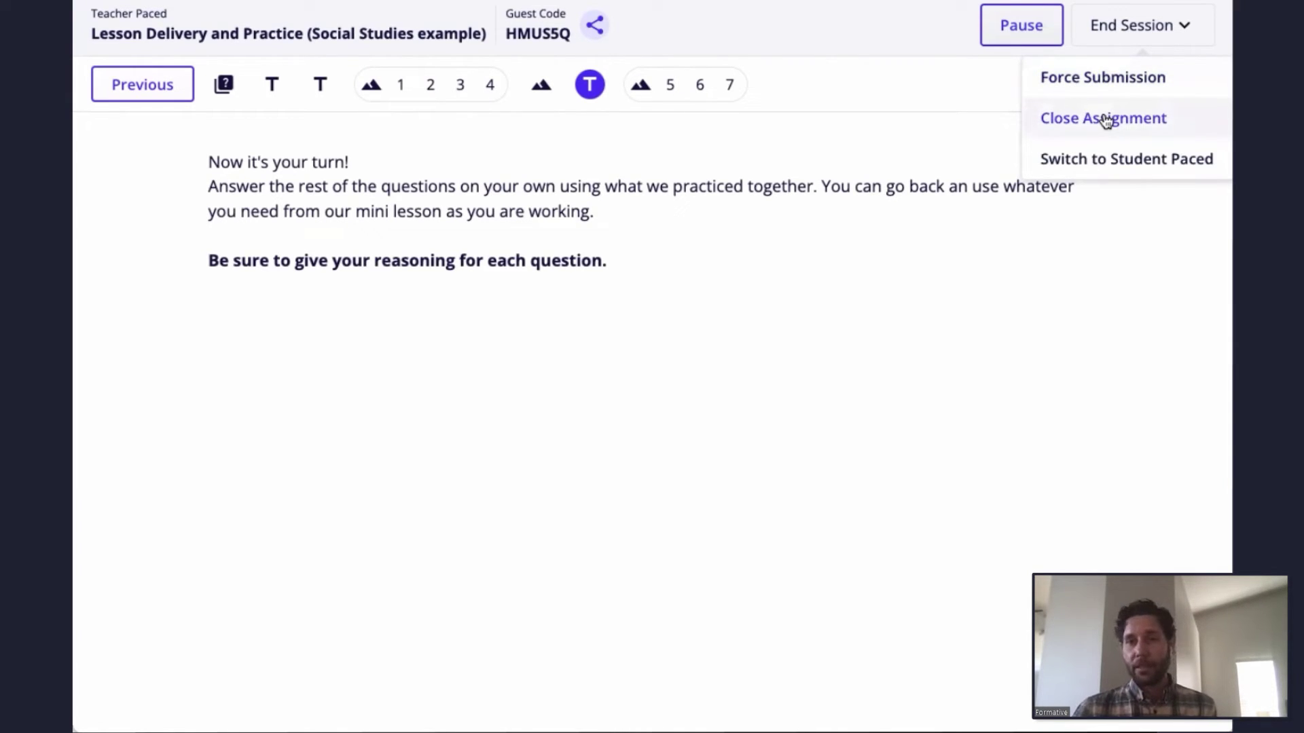
click(1103, 162)
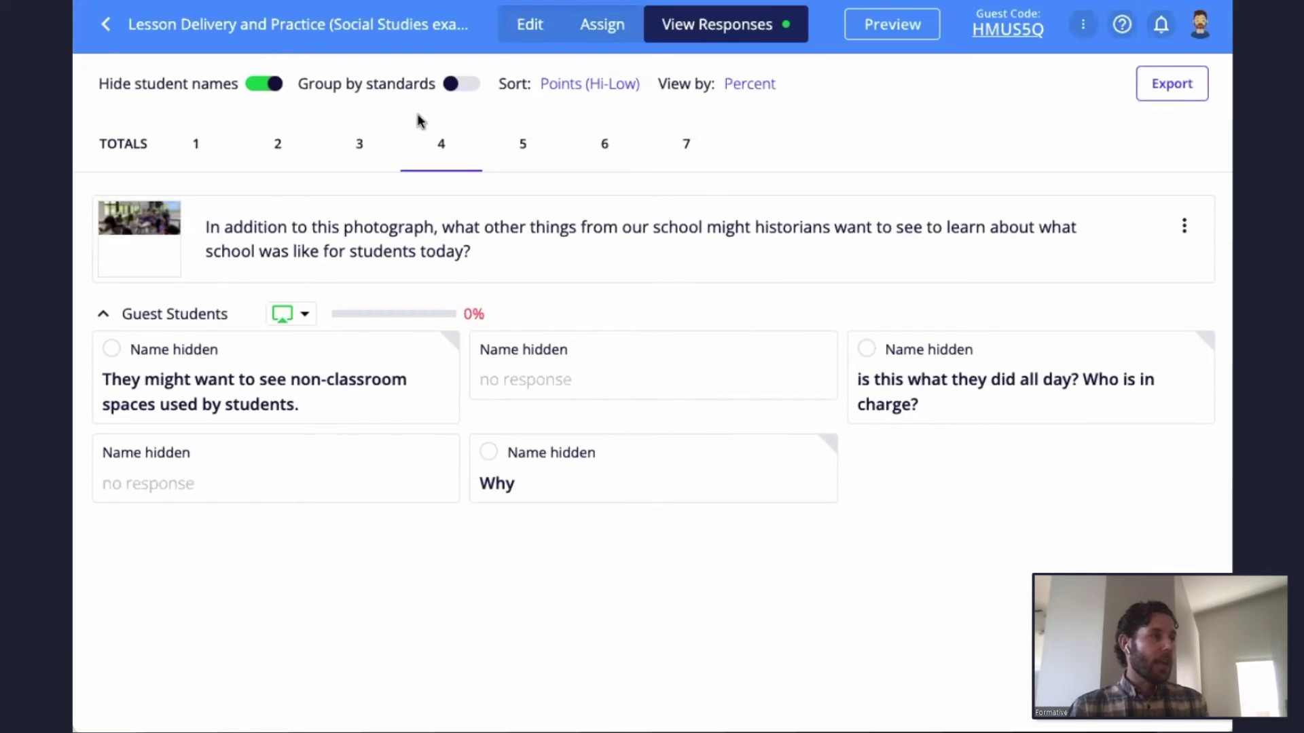
click(128, 147)
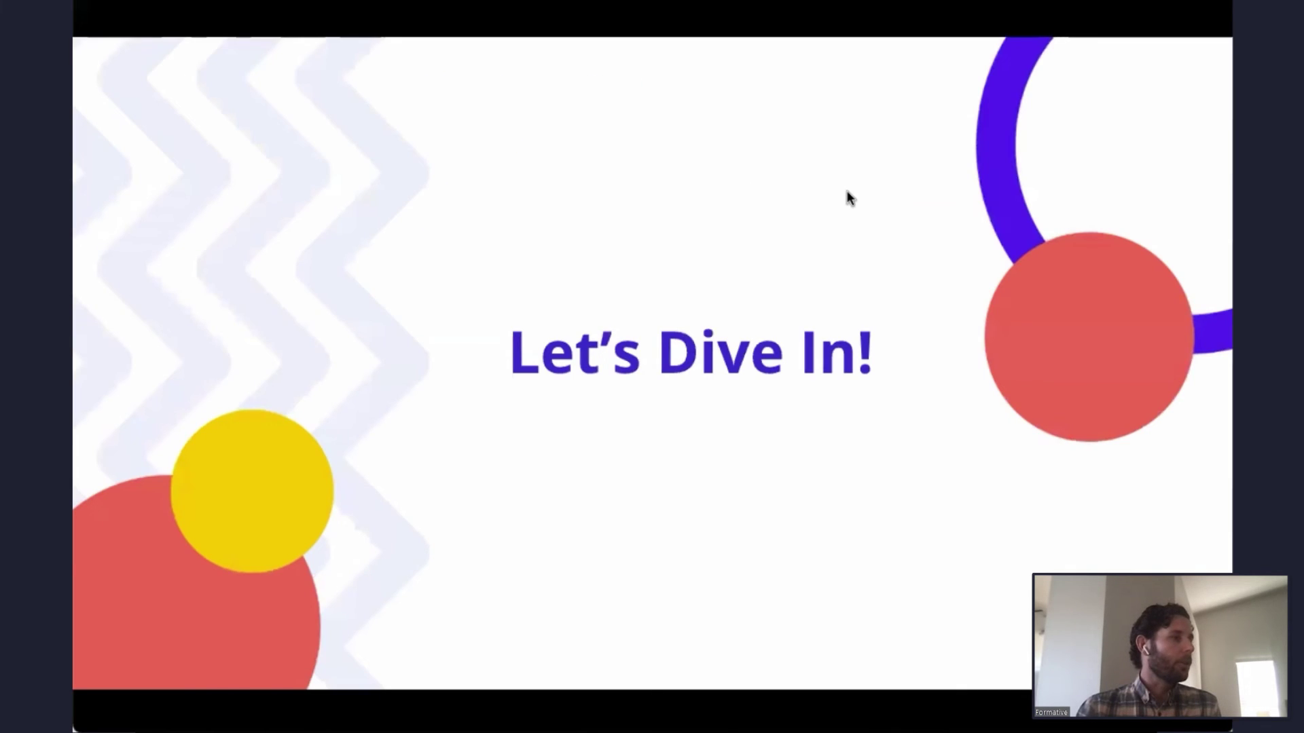
- Advance the presentation to the "Looking for more resources?" slide, switch to Formative and show its help resources
click(1131, 313)
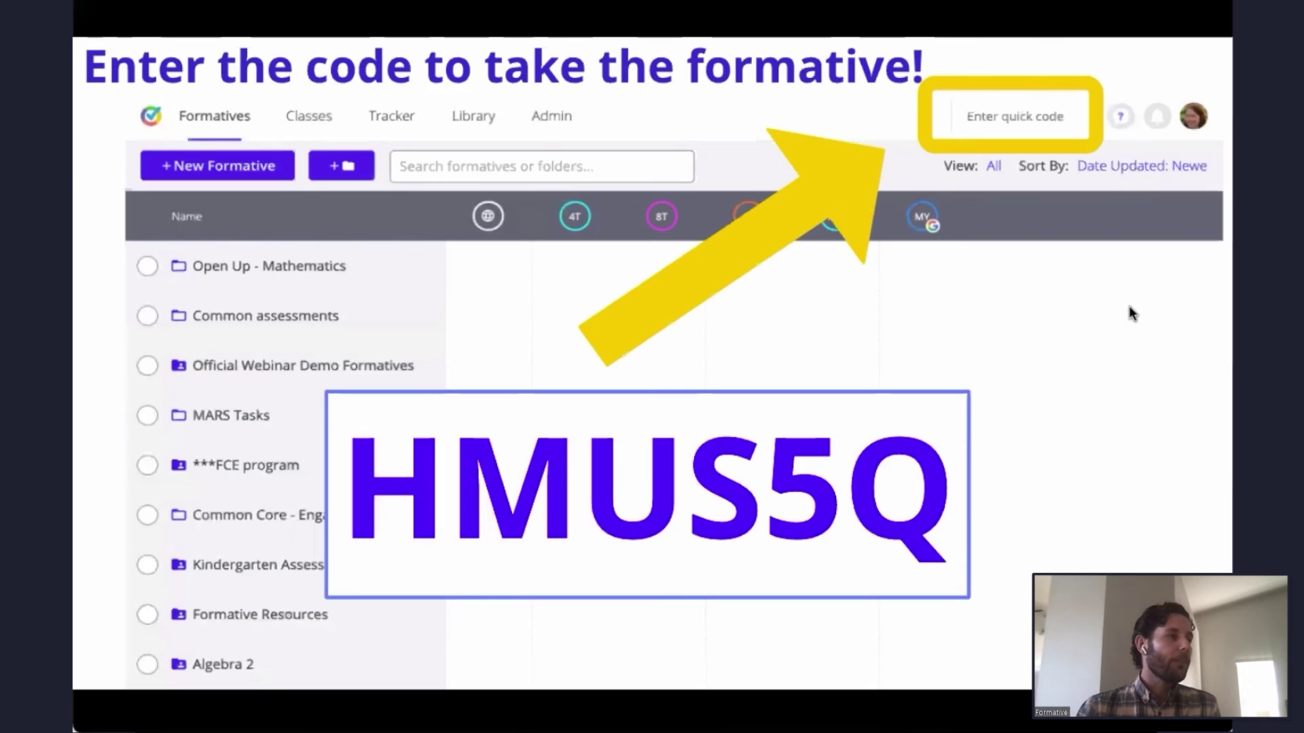
click(1147, 364)
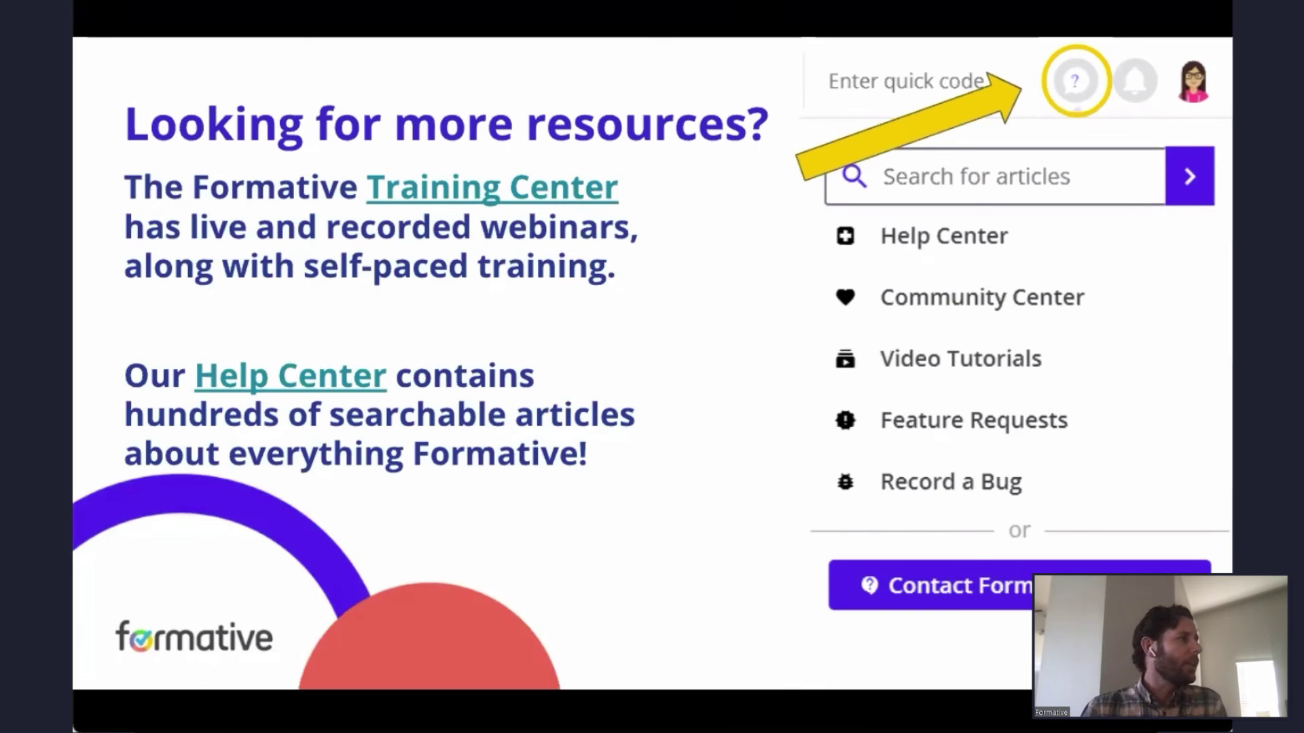
key(alt+Tab)
click(1116, 27)
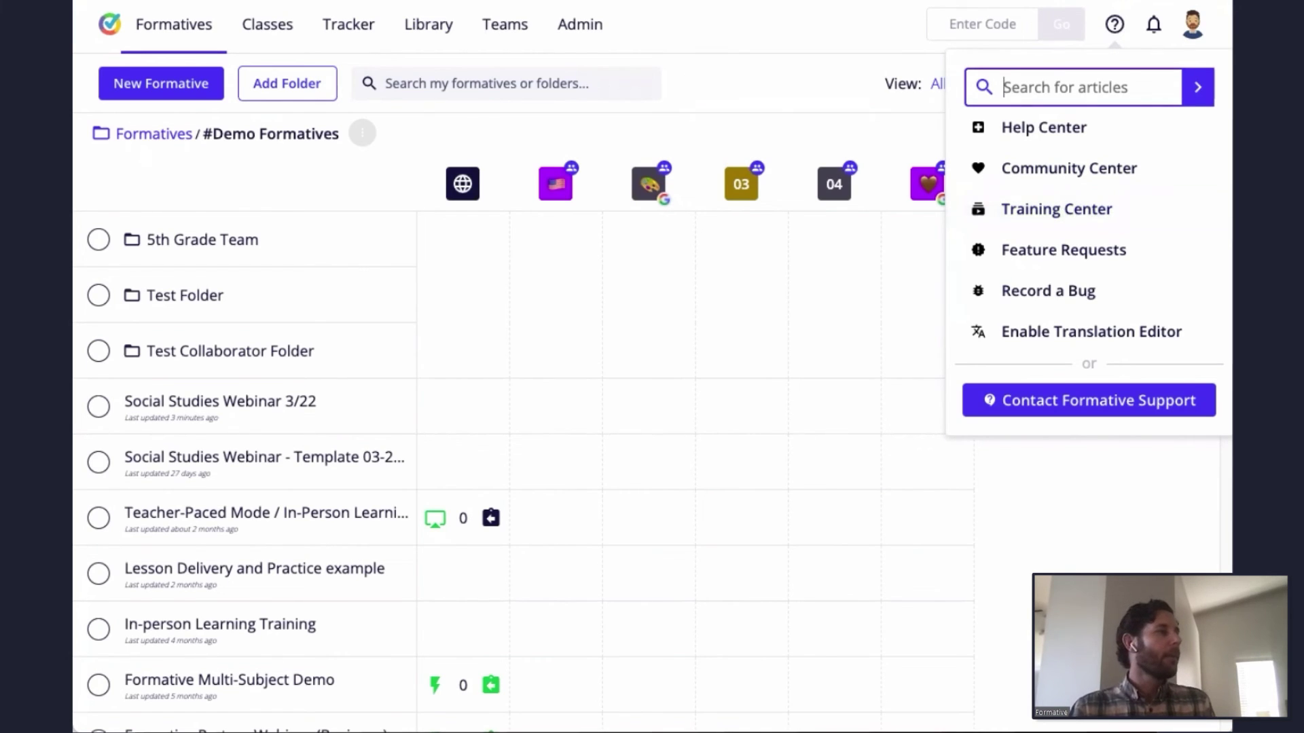
- Return to the presentation and advance it to the certificate of attendance survey slide
key(alt+Tab)
key(Right)
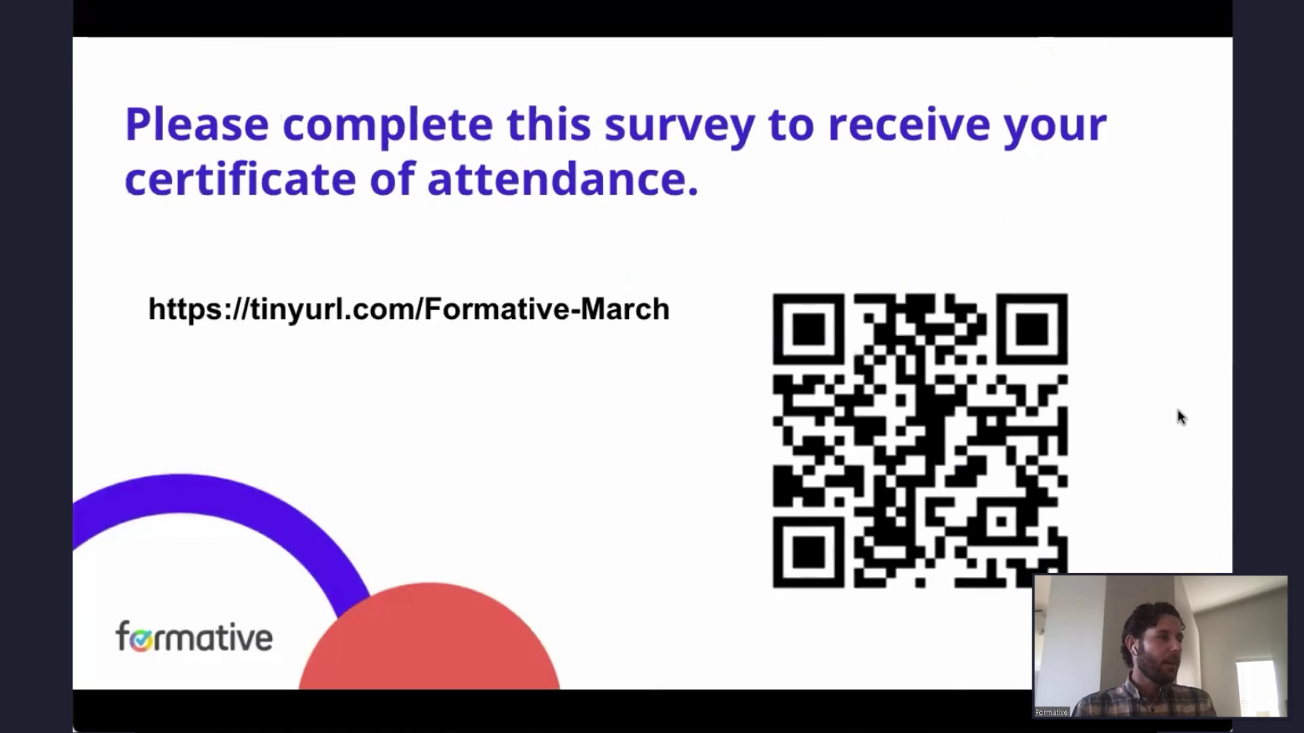